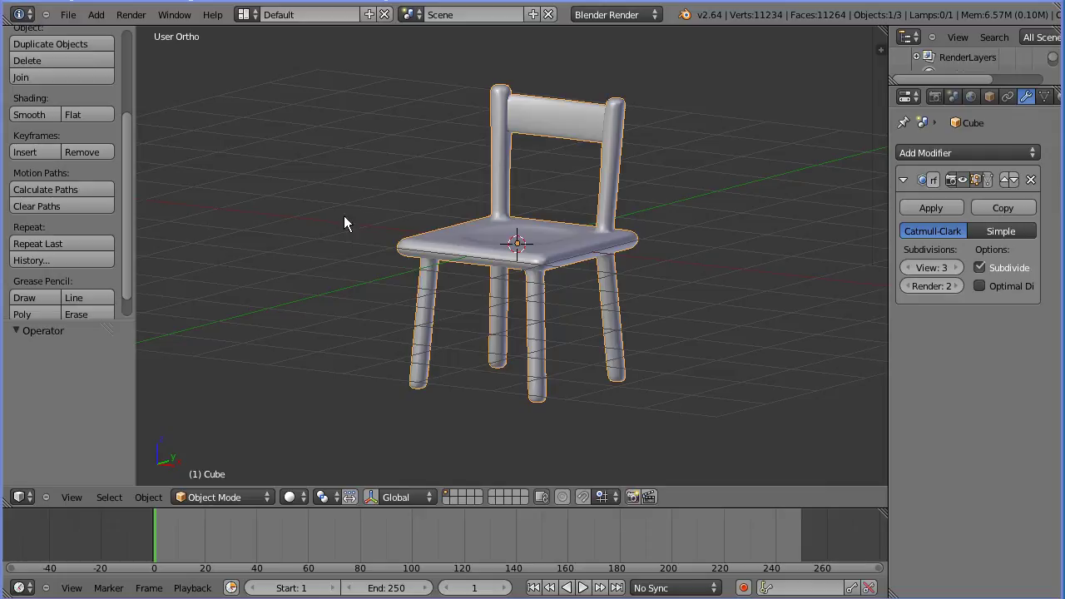
Step: Reload the start-up file to begin again from the default scene
middle_click_drag(338, 214, 467, 243)
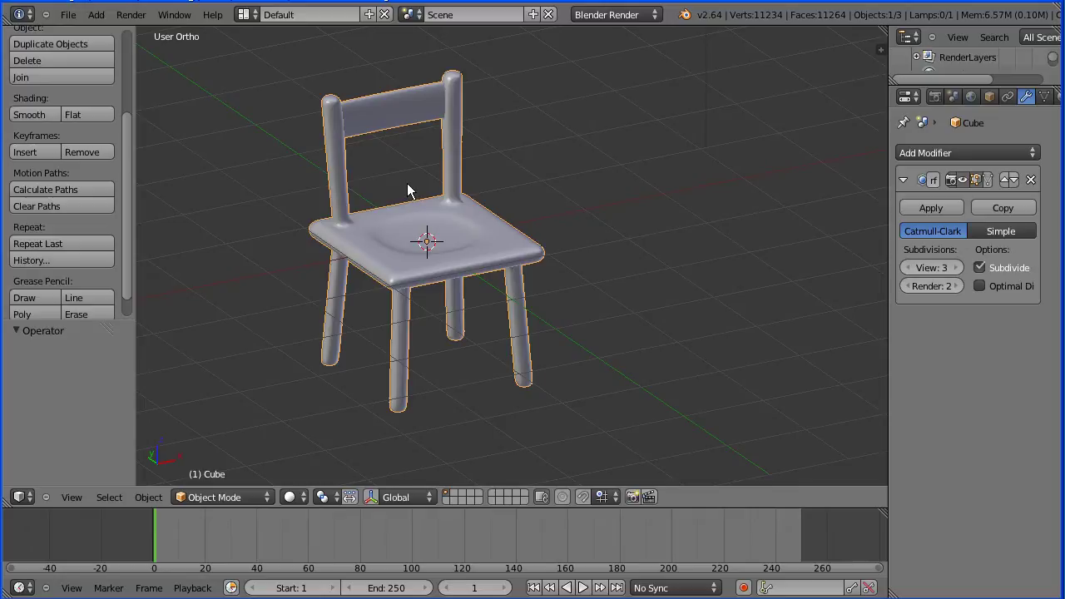
left_click(71, 15)
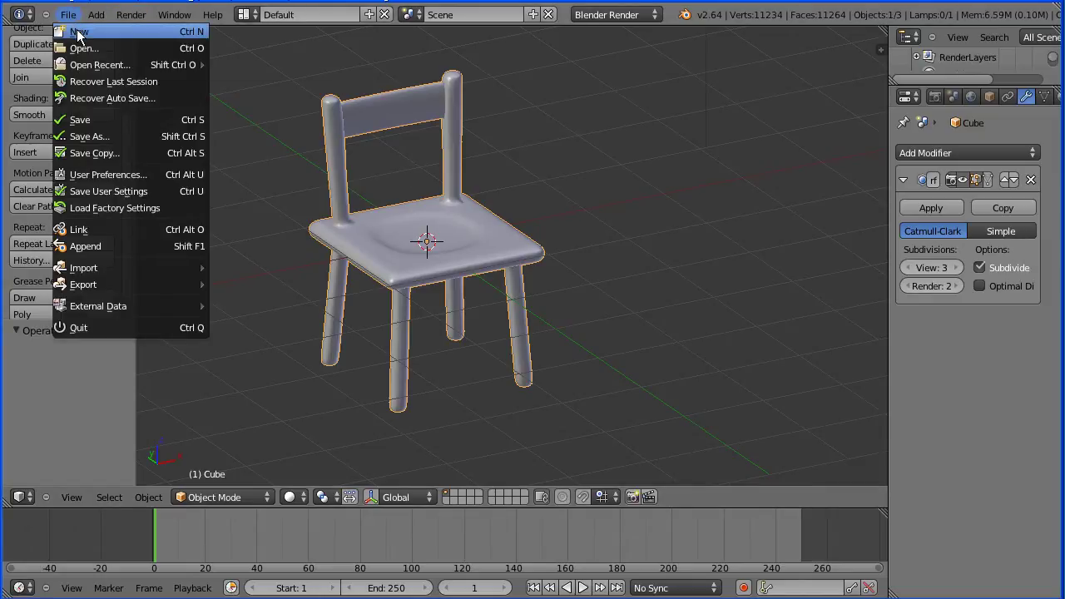
left_click(77, 32)
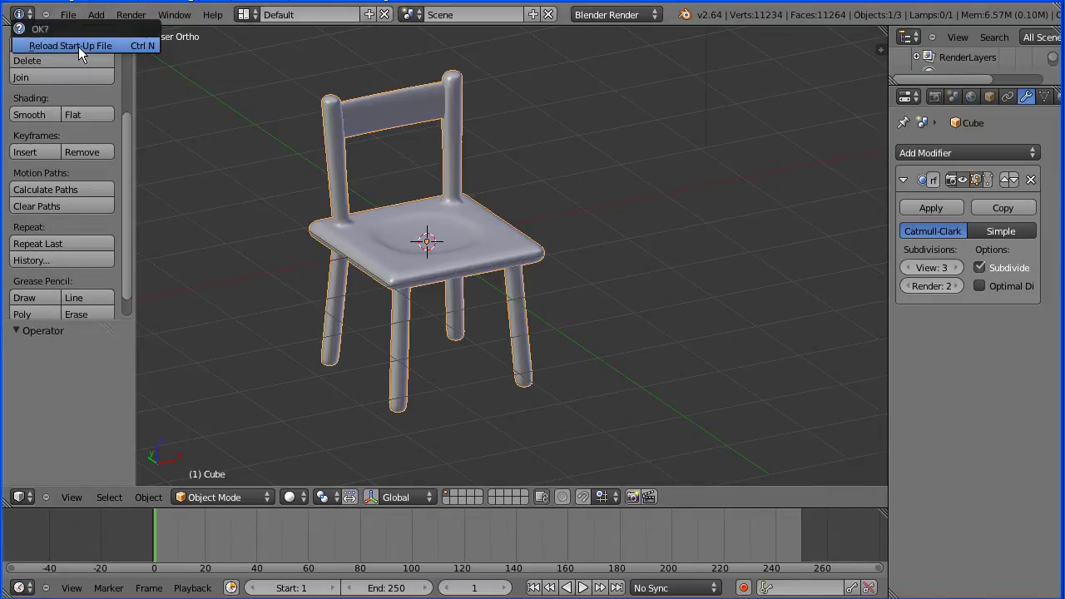
left_click(78, 46)
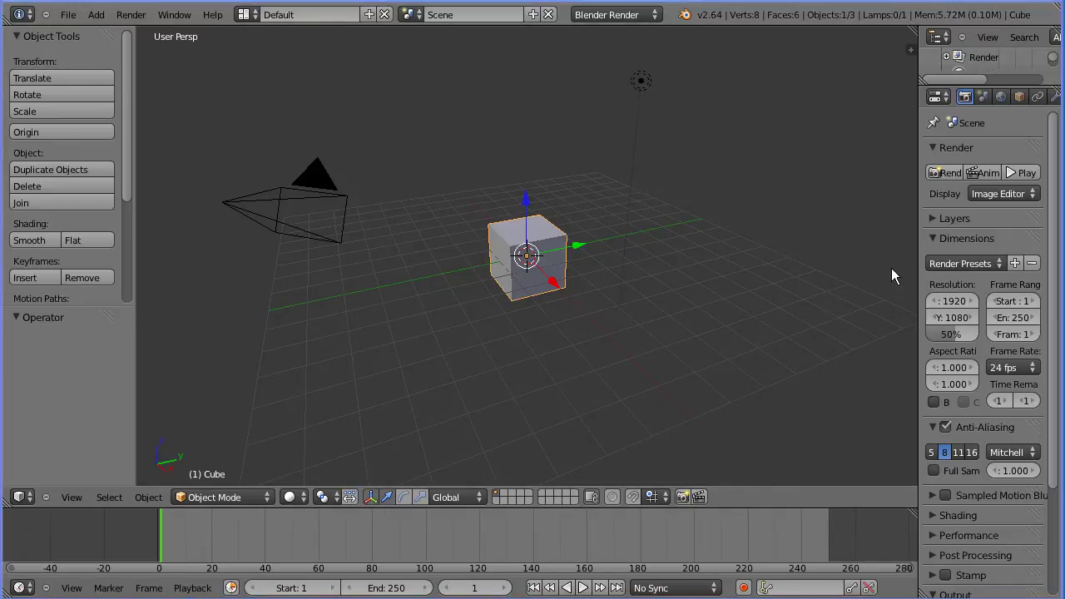
Step: Scale the default cube to 10 on X and Y, flattening it into a slab
left_click_drag(918, 254, 888, 258)
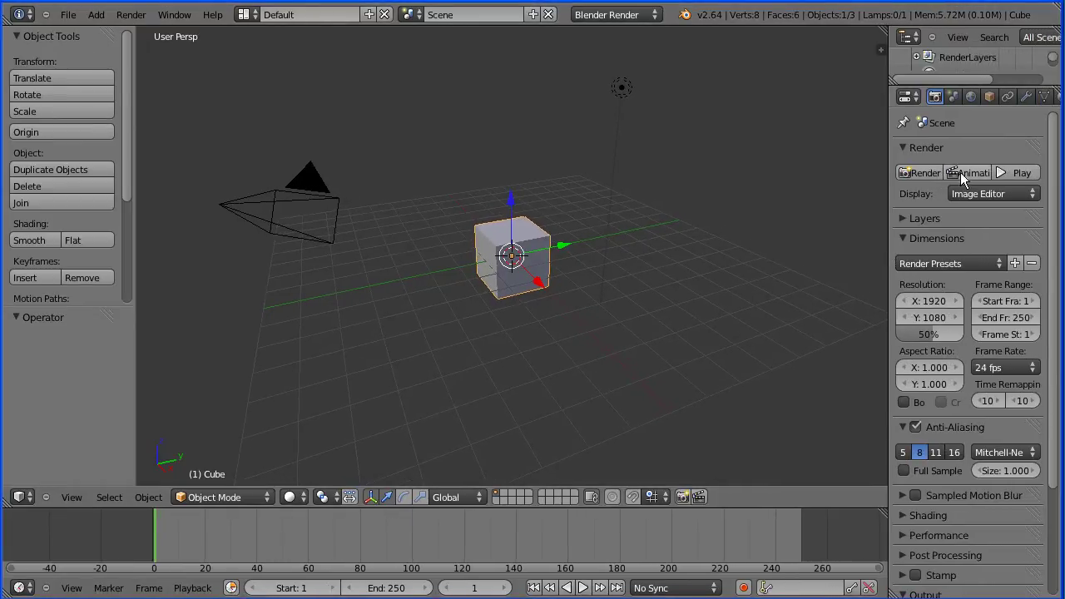
left_click(989, 98)
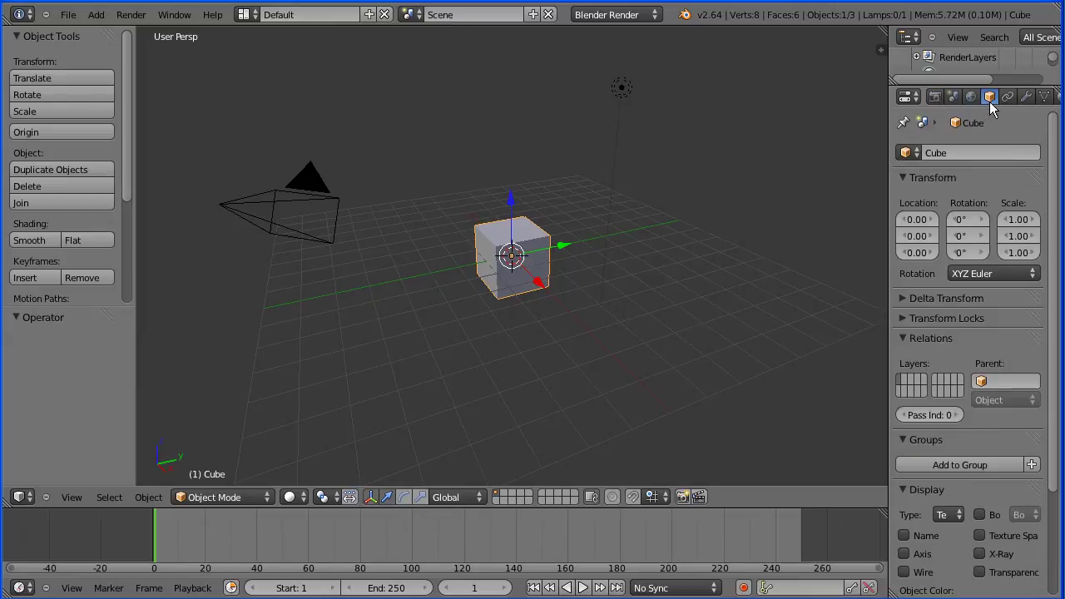
left_click(1002, 218)
type("10")
key("Tab")
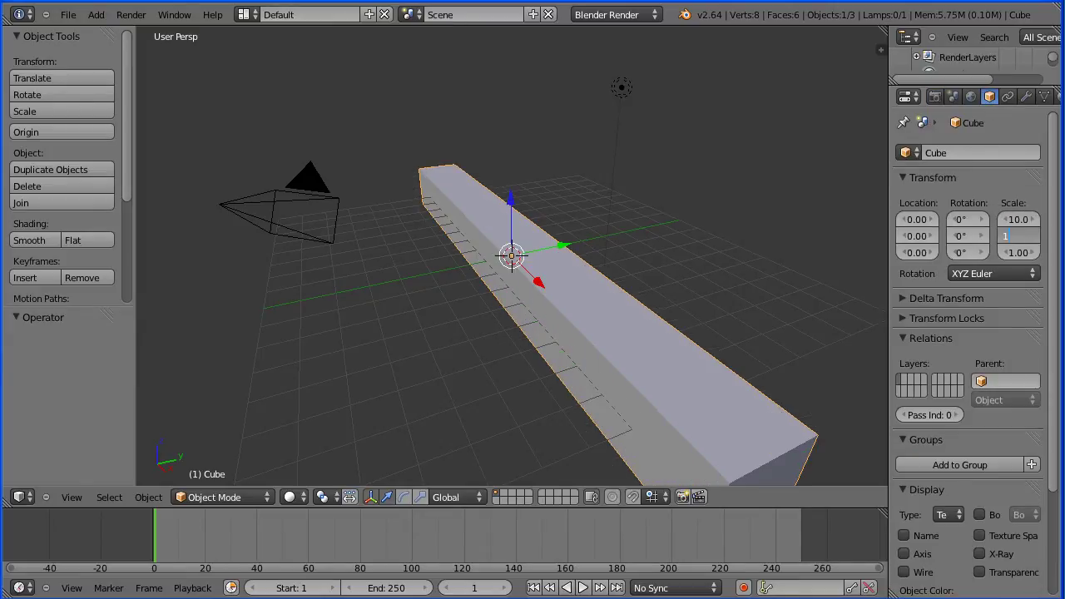
type("10")
key("Return")
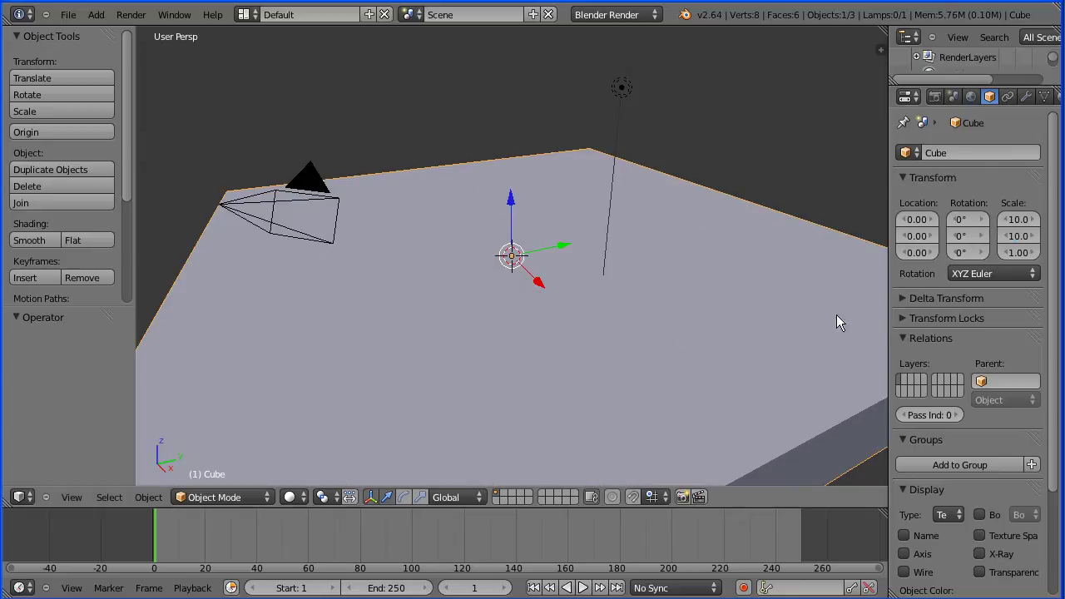
scroll(659, 306, "down", 5)
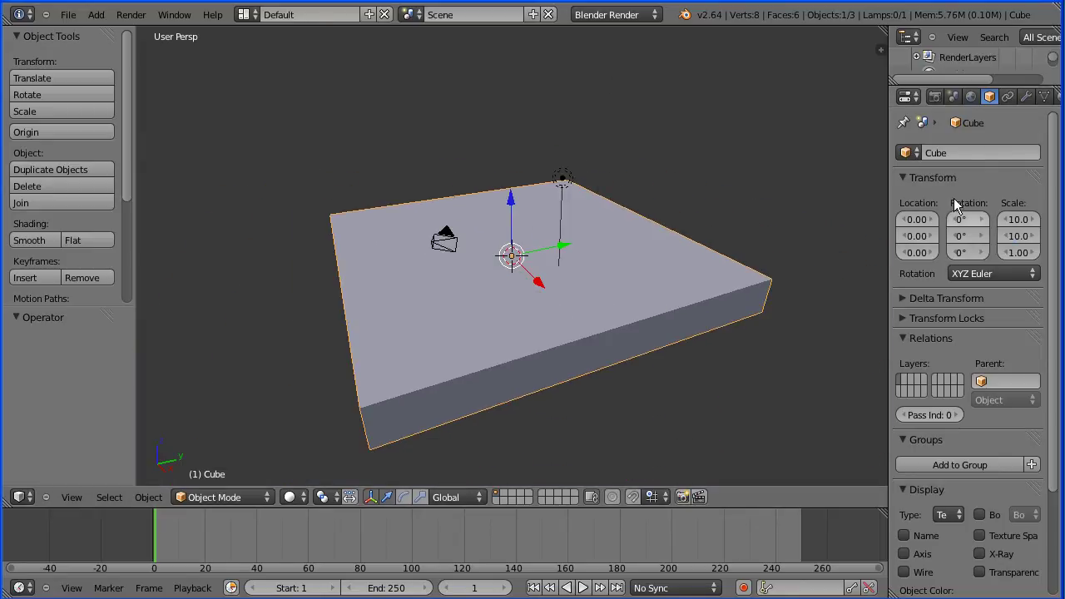
left_click(1027, 97)
left_click(970, 153)
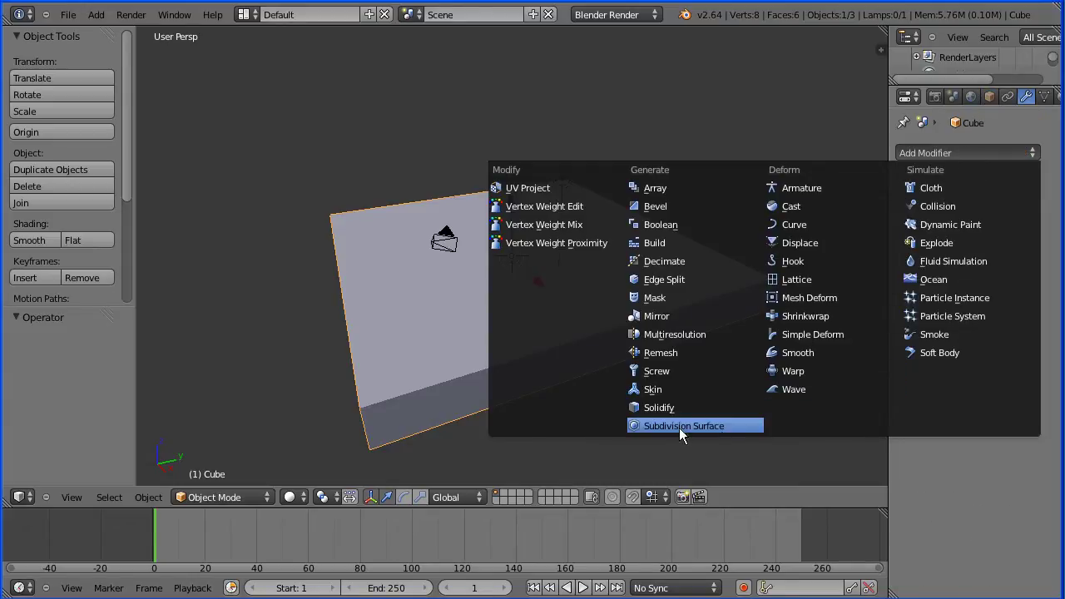
Step: Add a Subdivision Surface modifier to the slab and raise its View levels to 3
left_click(706, 426)
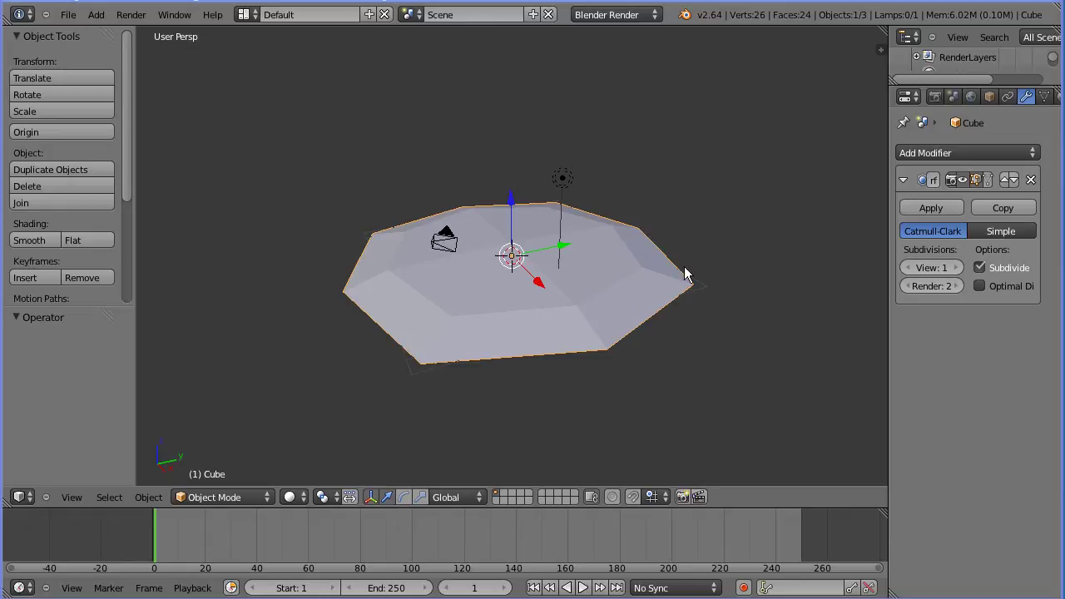
left_click(956, 268)
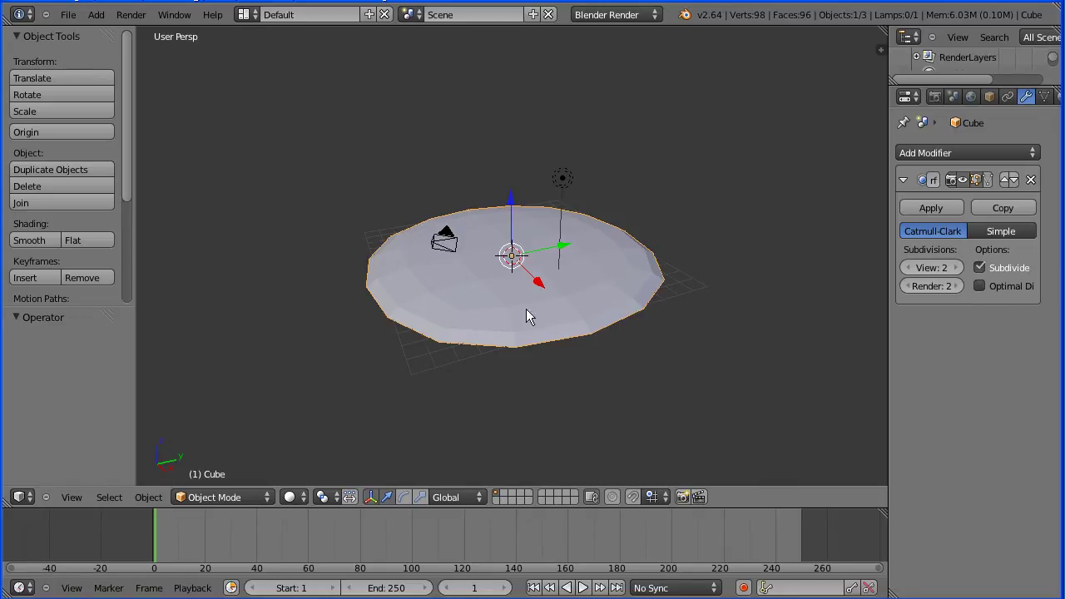
left_click(956, 267)
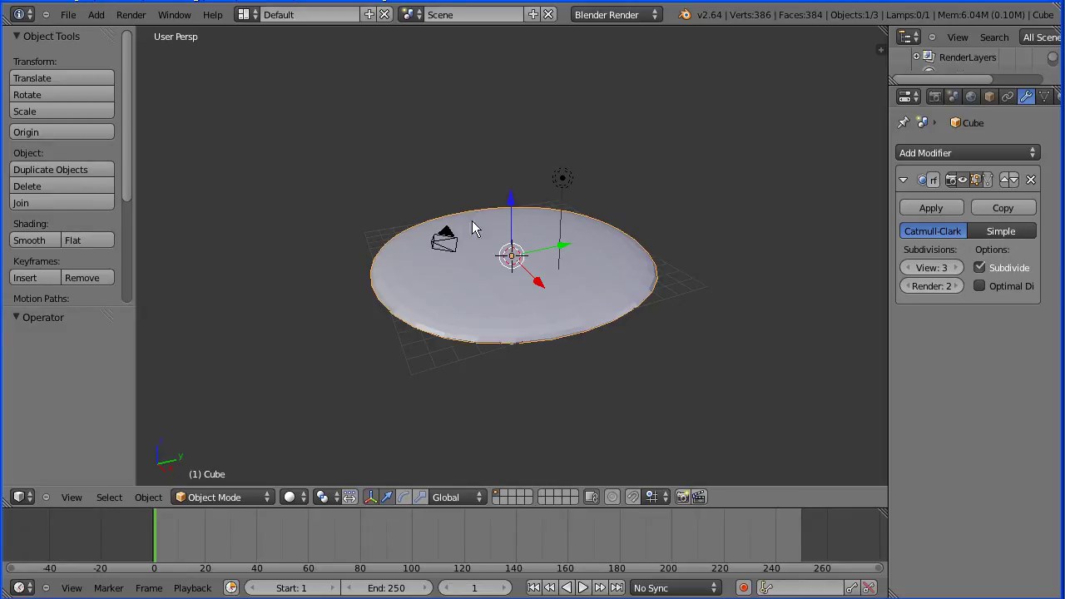
key("Tab")
key("Tab")
left_click(221, 501)
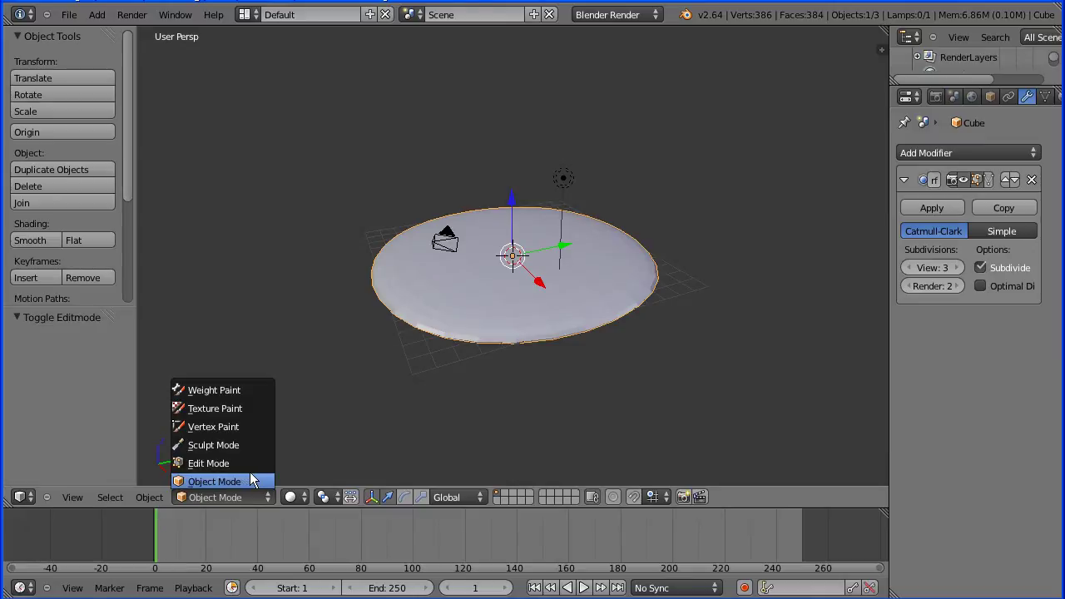
Step: Switch the slab to Edit Mode and view it from the top in orthographic projection
left_click(256, 466)
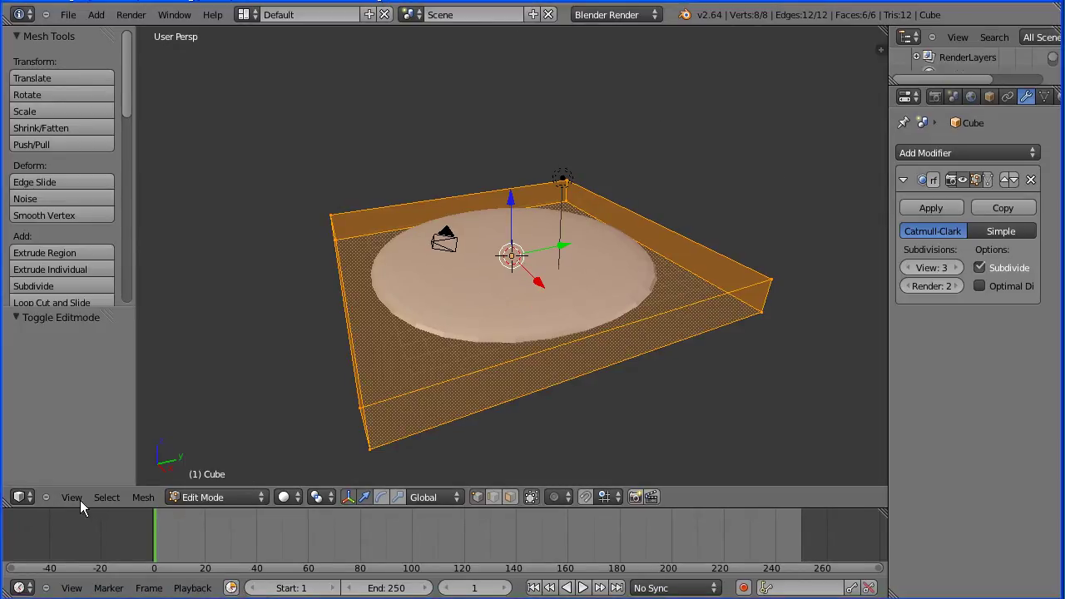
left_click(75, 499)
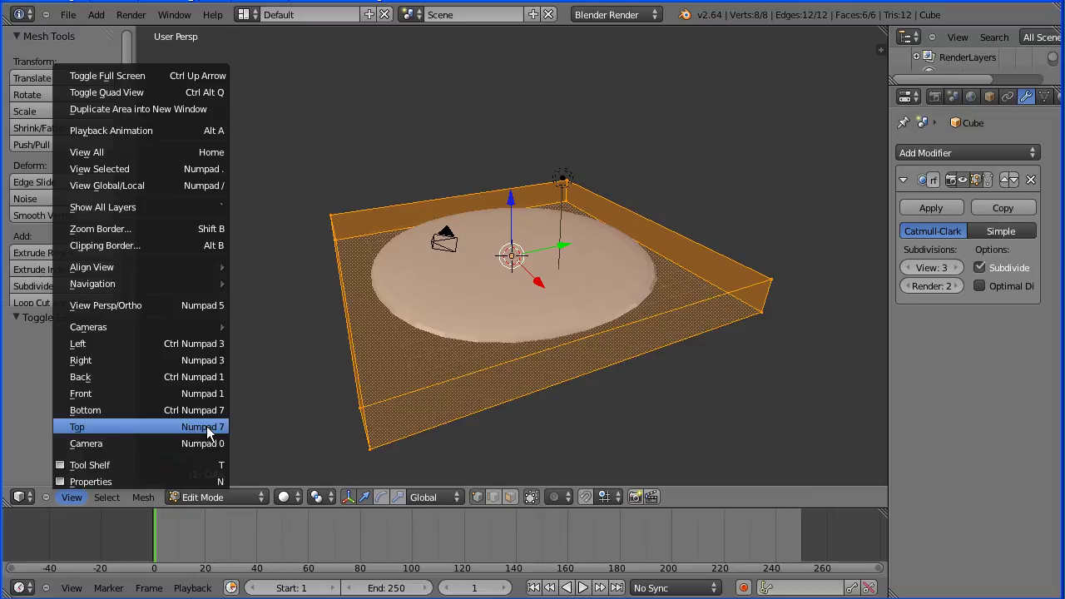
left_click(208, 427)
left_click(76, 497)
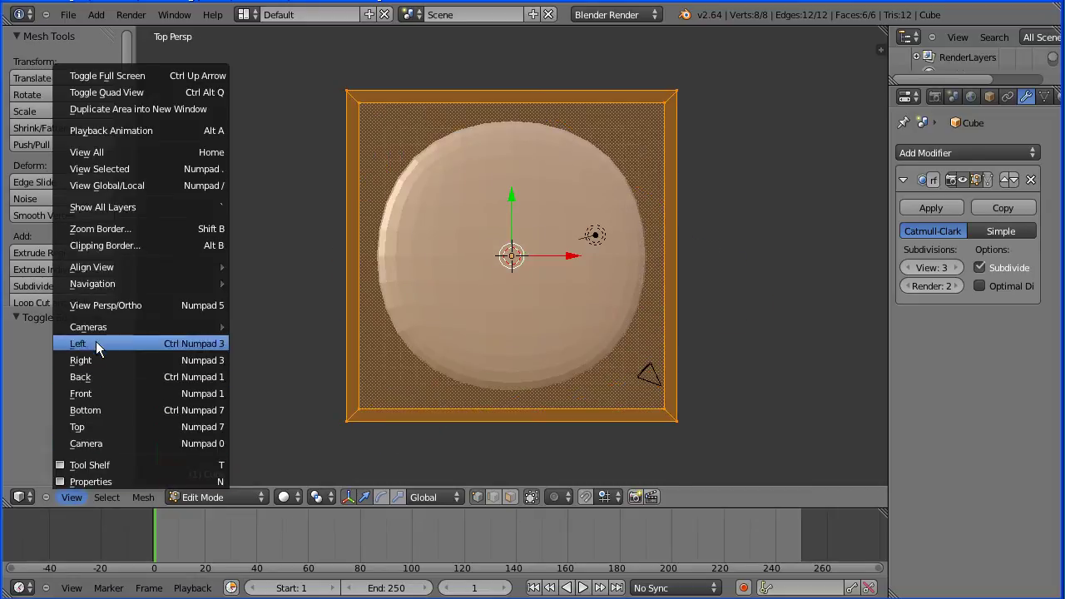
left_click(204, 305)
scroll(722, 424, "up", 1)
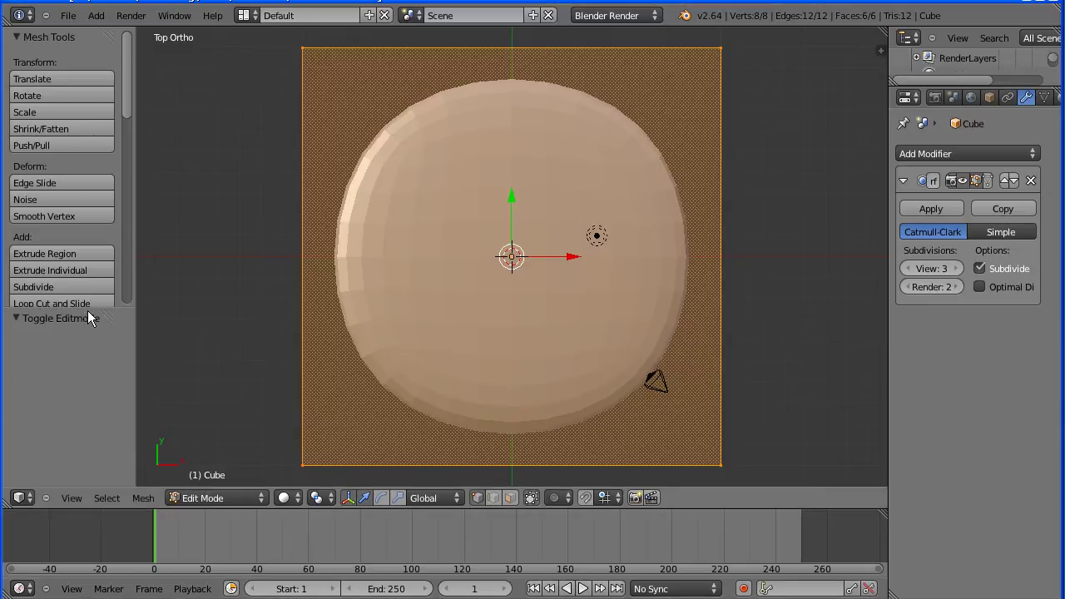
left_click_drag(88, 312, 89, 326)
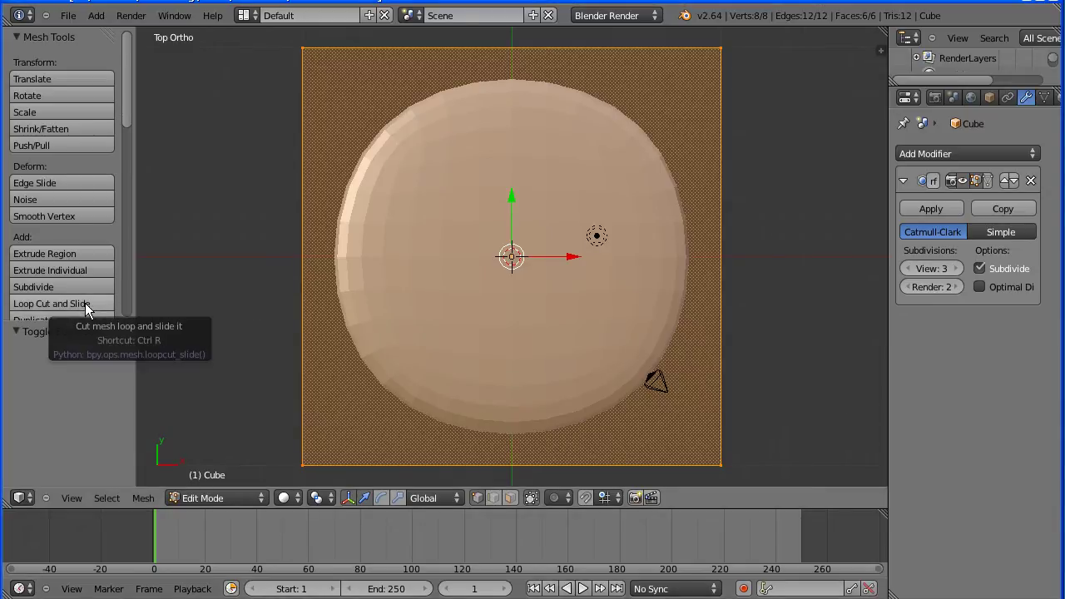
Step: Add two horizontal loop cuts, sliding one near the top edge and one near the bottom edge
left_click(86, 306)
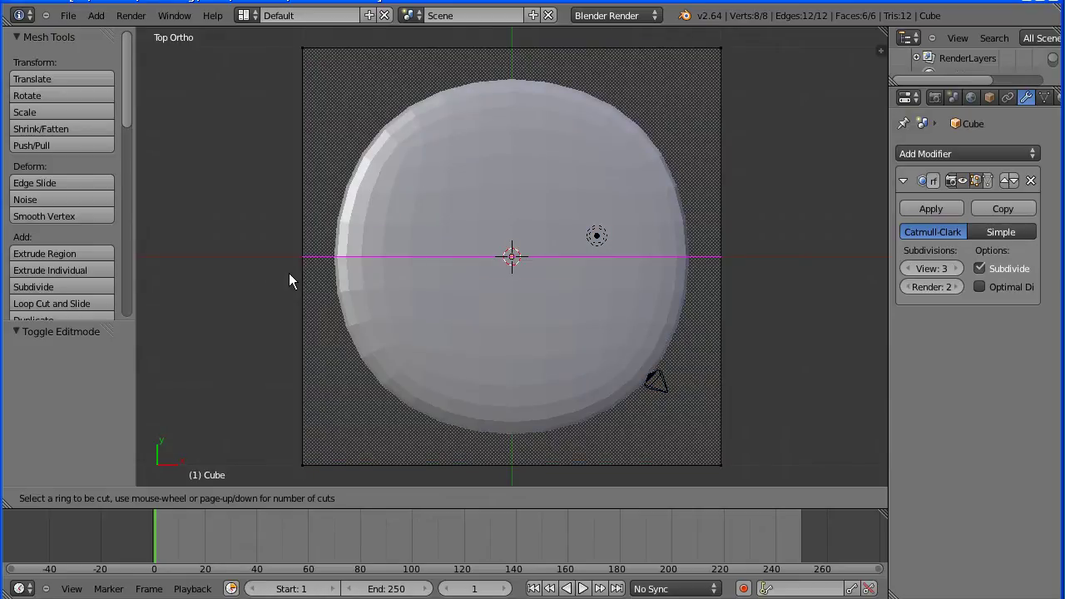
left_click(288, 274)
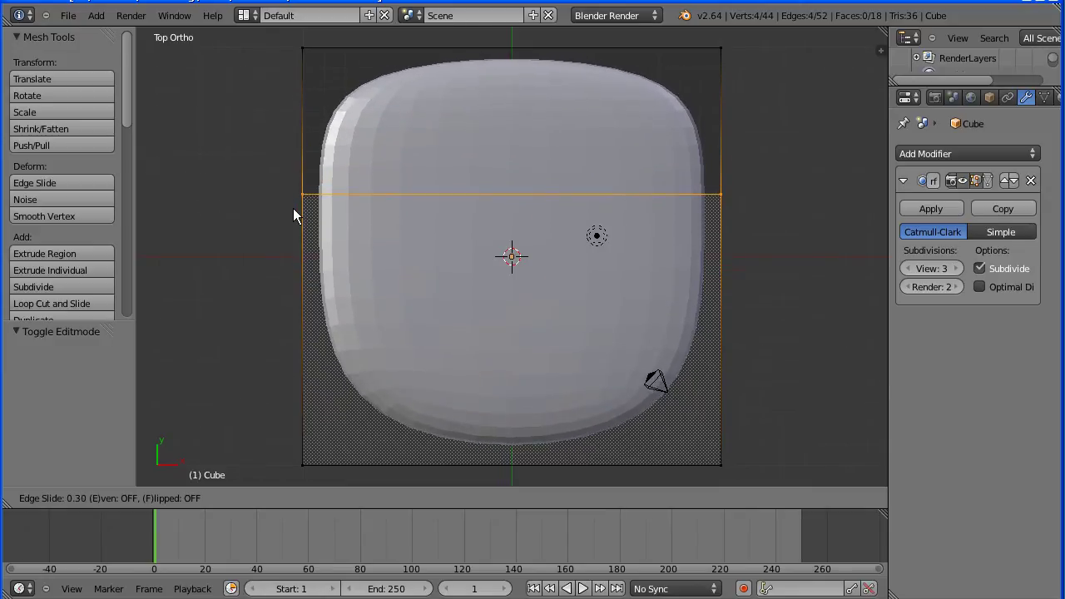
left_click(270, 112)
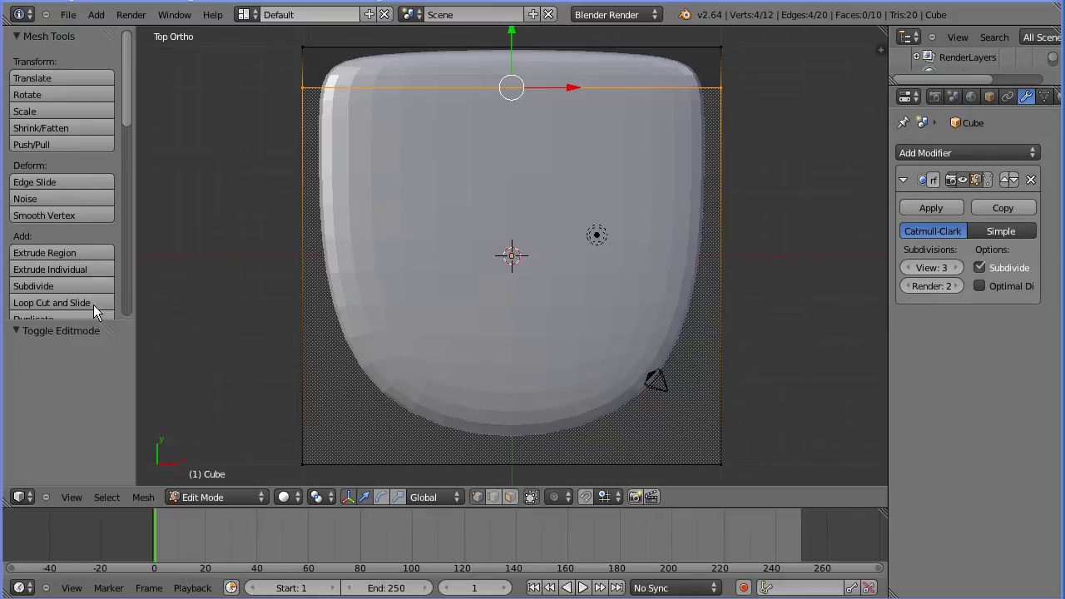
left_click(93, 305)
left_click(300, 323)
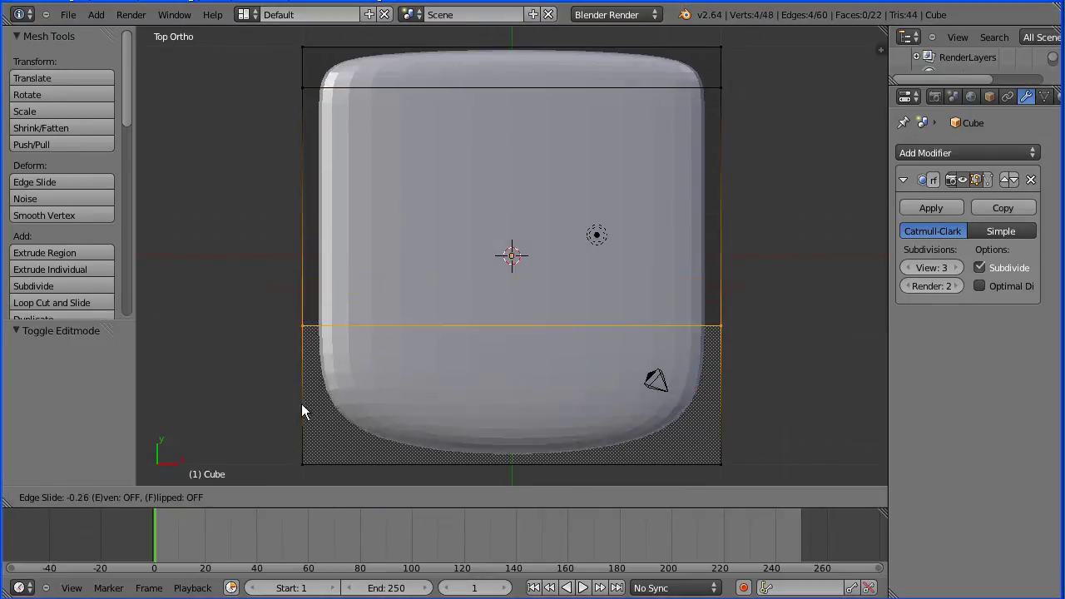
left_click(312, 468)
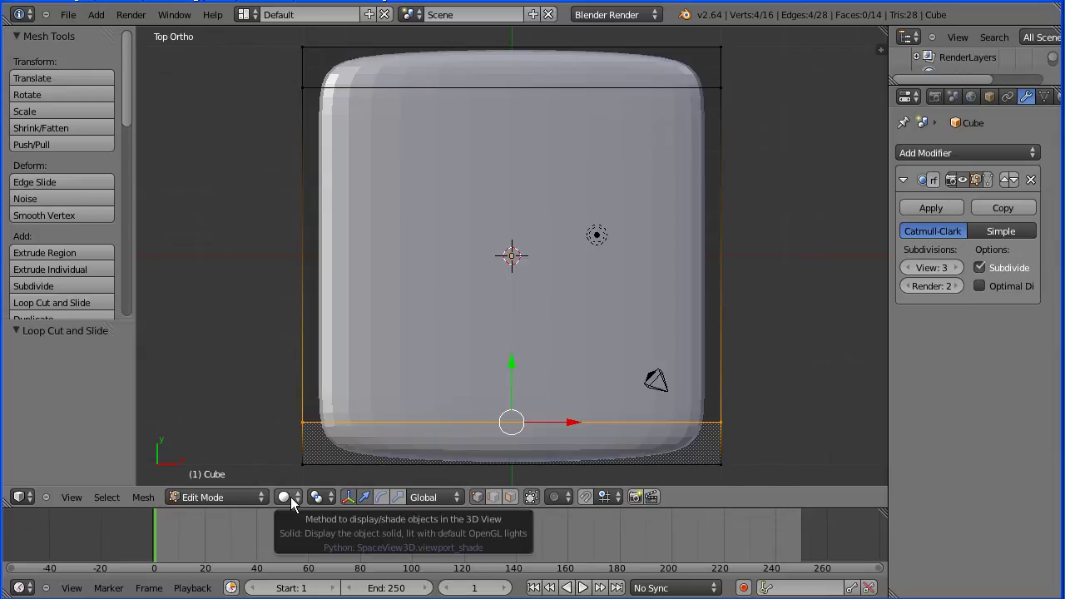
left_click(291, 497)
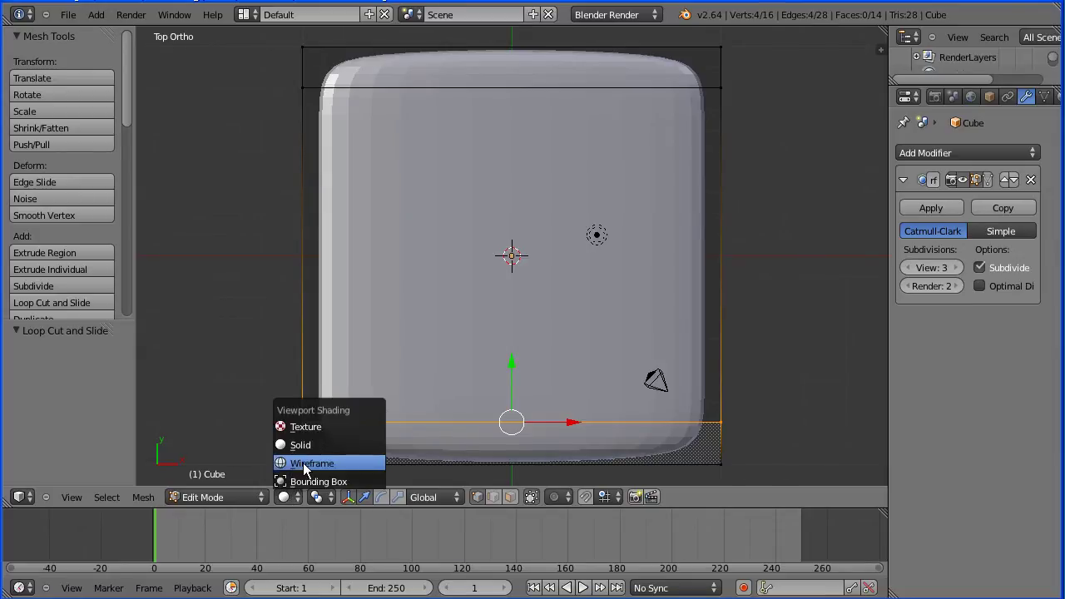
Step: Show wireframe, hide subdivision in edit mode, and cut vertical loops near the left and right edges
left_click(360, 470)
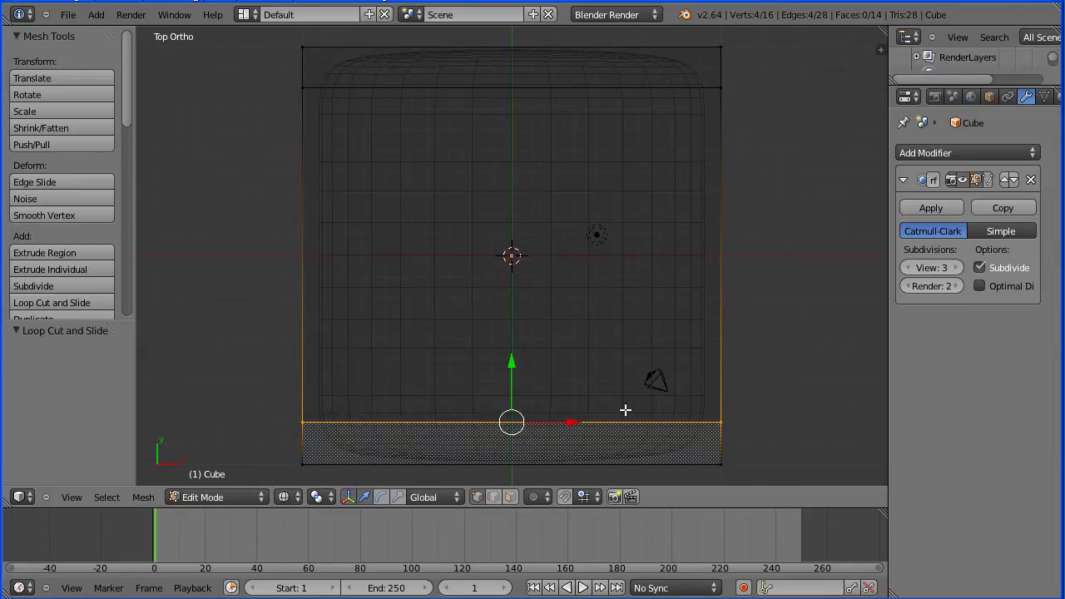
left_click(965, 178)
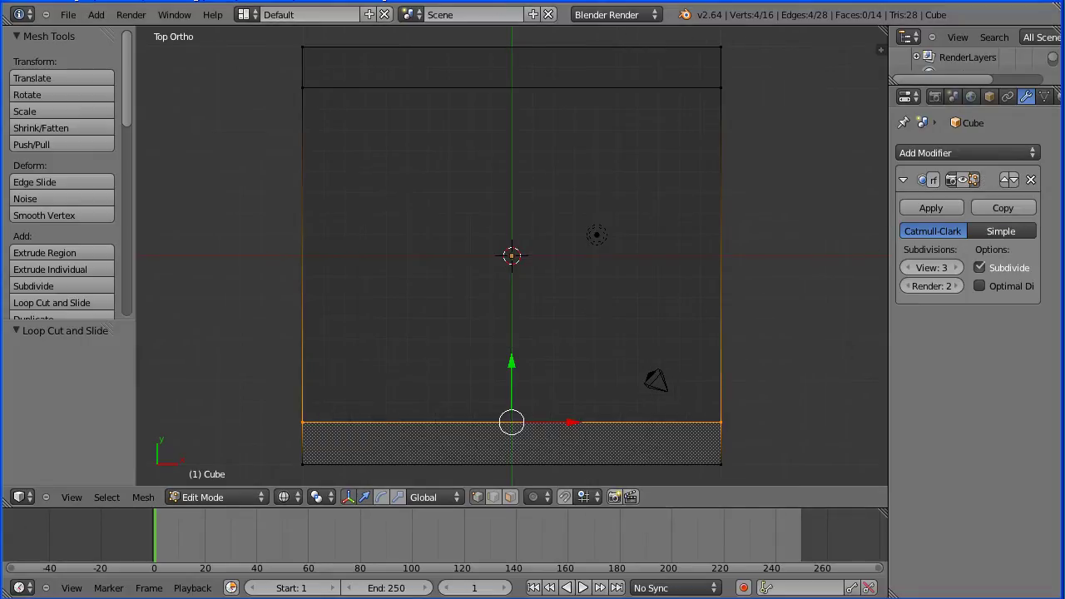
key("Tab")
key("Tab")
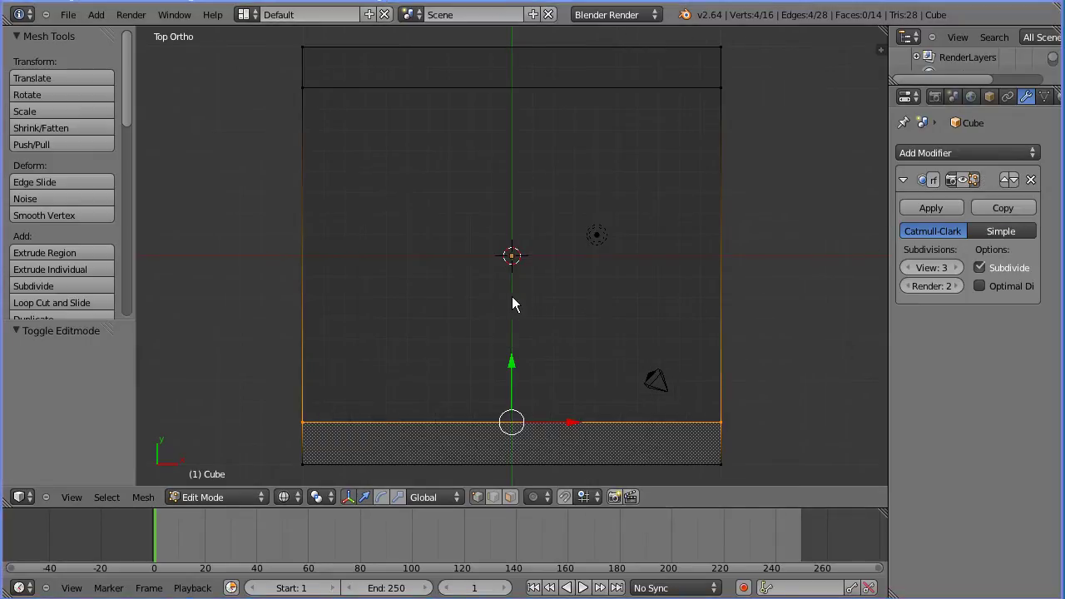
left_click(91, 302)
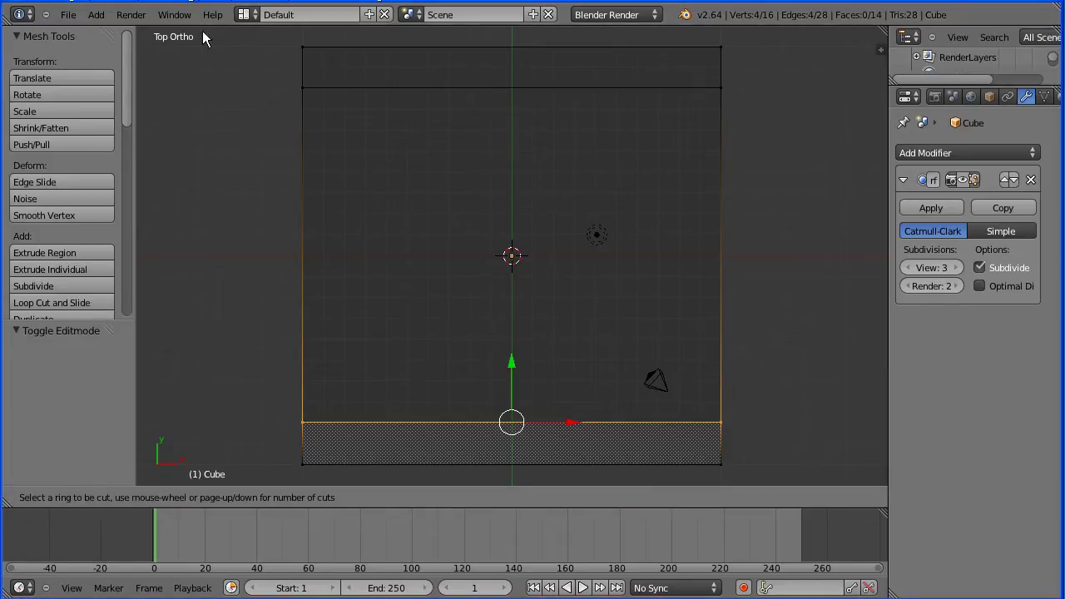
left_click(359, 43)
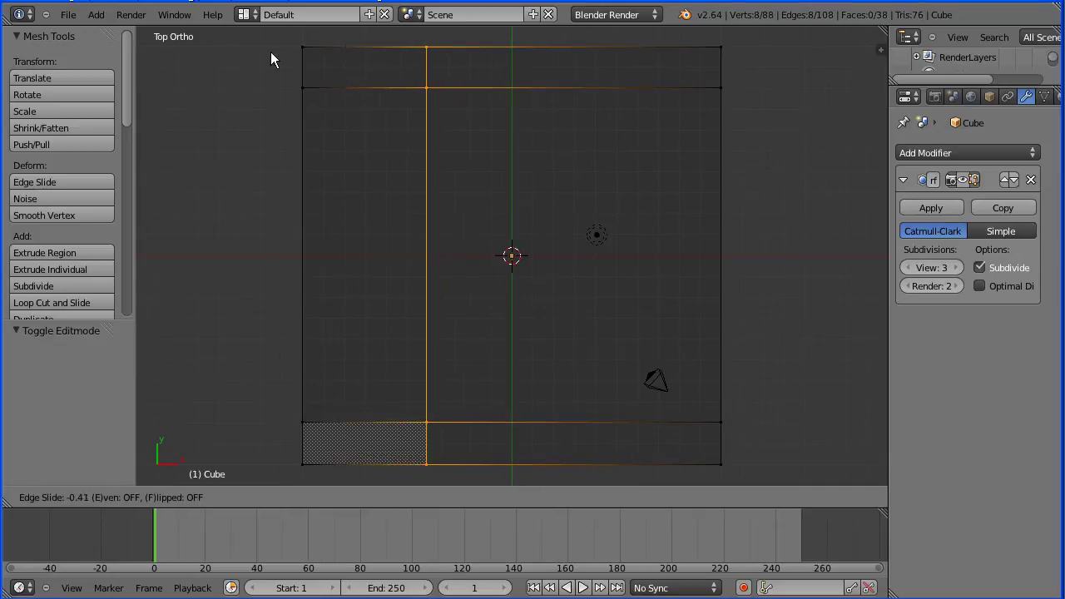
left_click(192, 51)
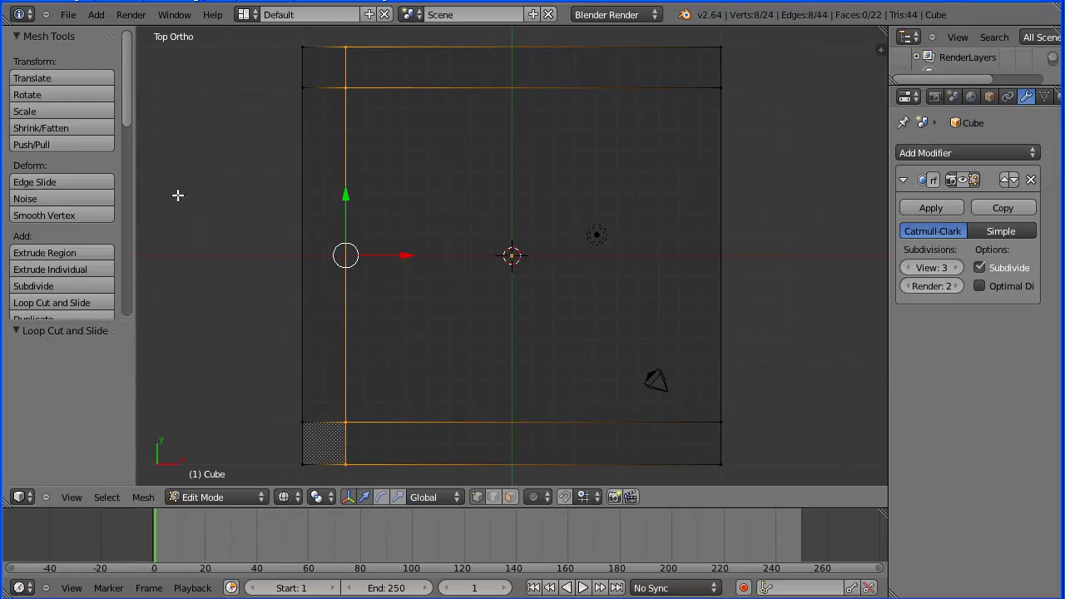
left_click(85, 303)
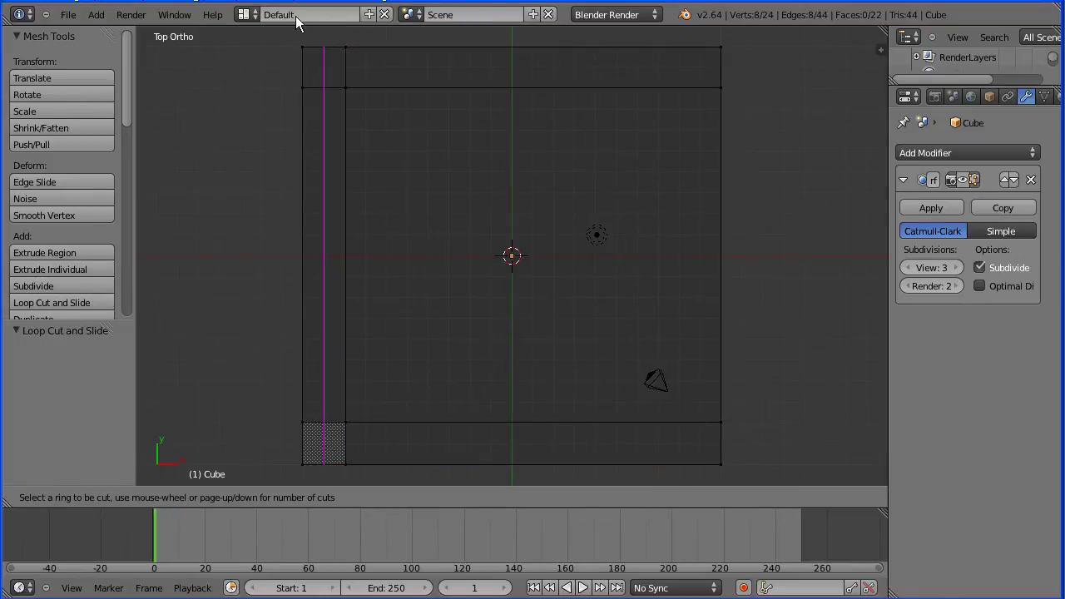
left_click(399, 37)
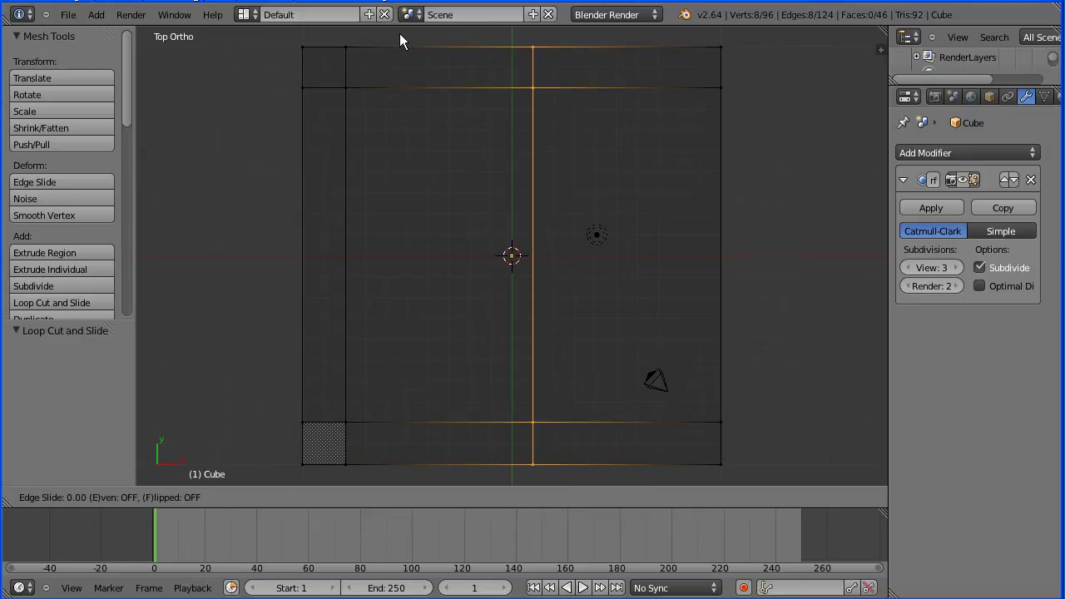
left_click(545, 93)
key("Tab")
key("Tab")
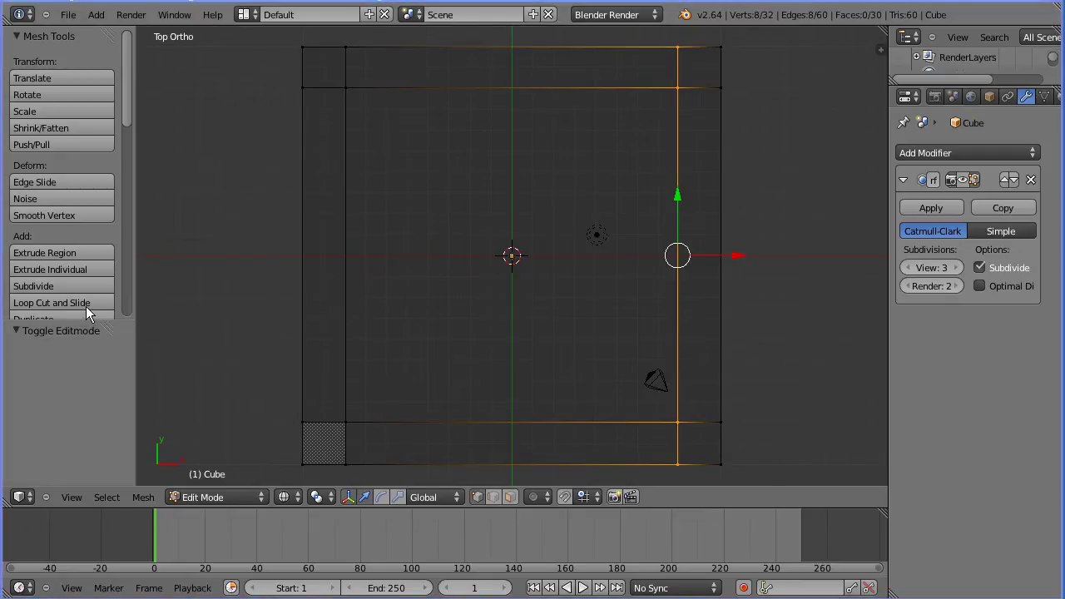
Step: Cut two more horizontal loops, one near the top edge and one above the bottom strip
left_click(85, 306)
left_click(281, 283)
right_click(286, 283)
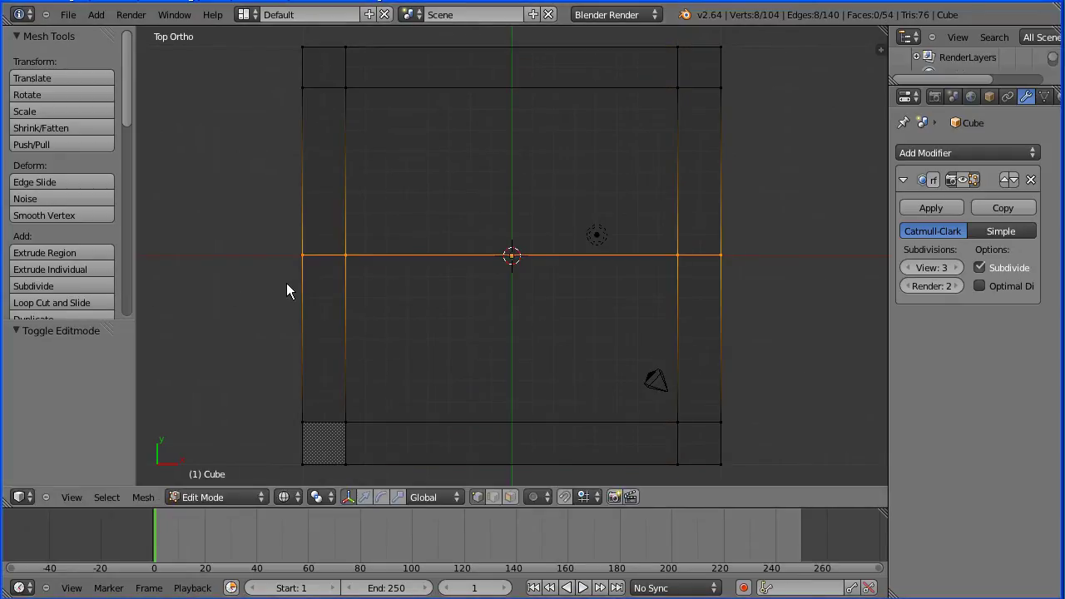
left_click(290, 157)
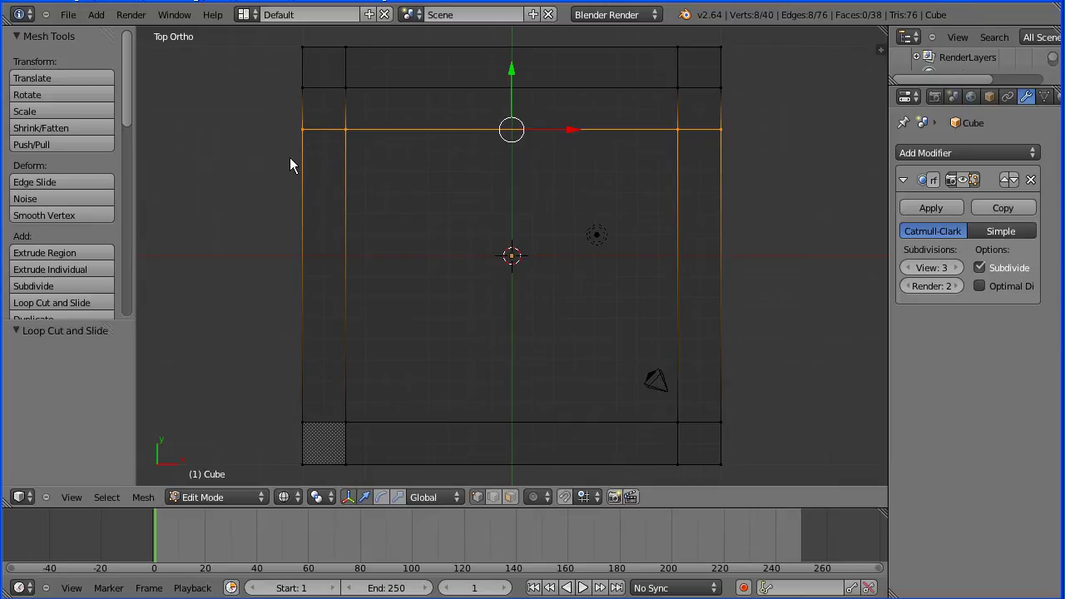
left_click(94, 297)
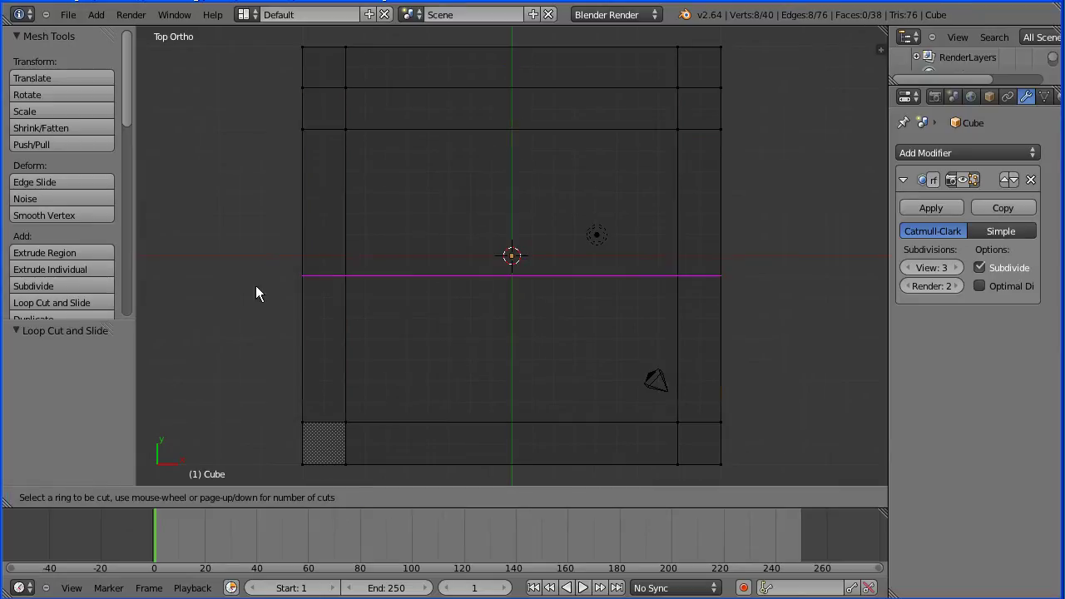
left_click(287, 295)
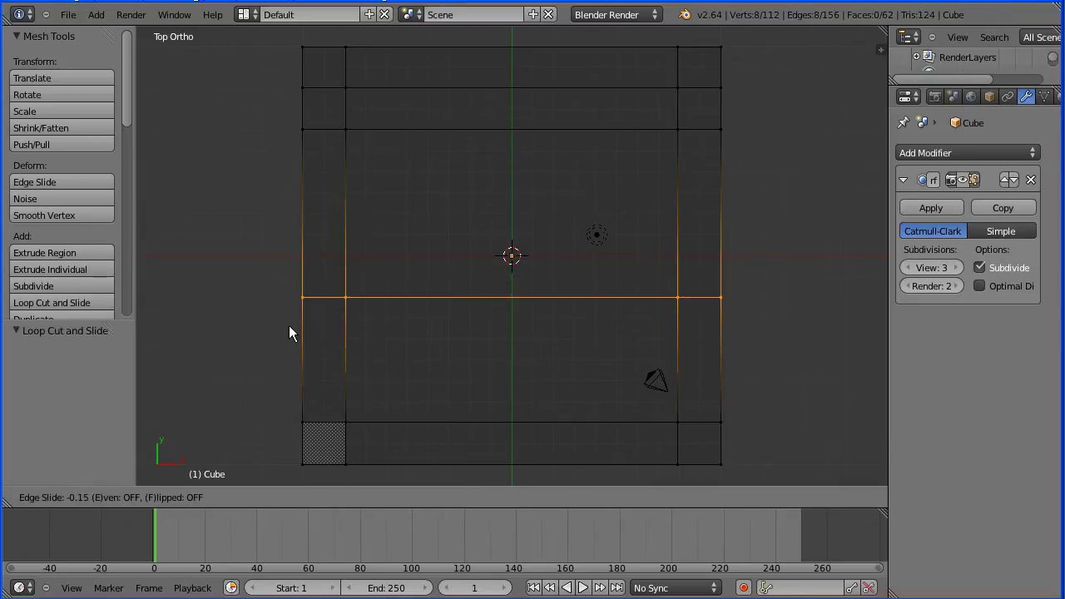
left_click(277, 400)
Step: Cut two more vertical loops near the left and right strips, then select the whole mesh
left_click(81, 304)
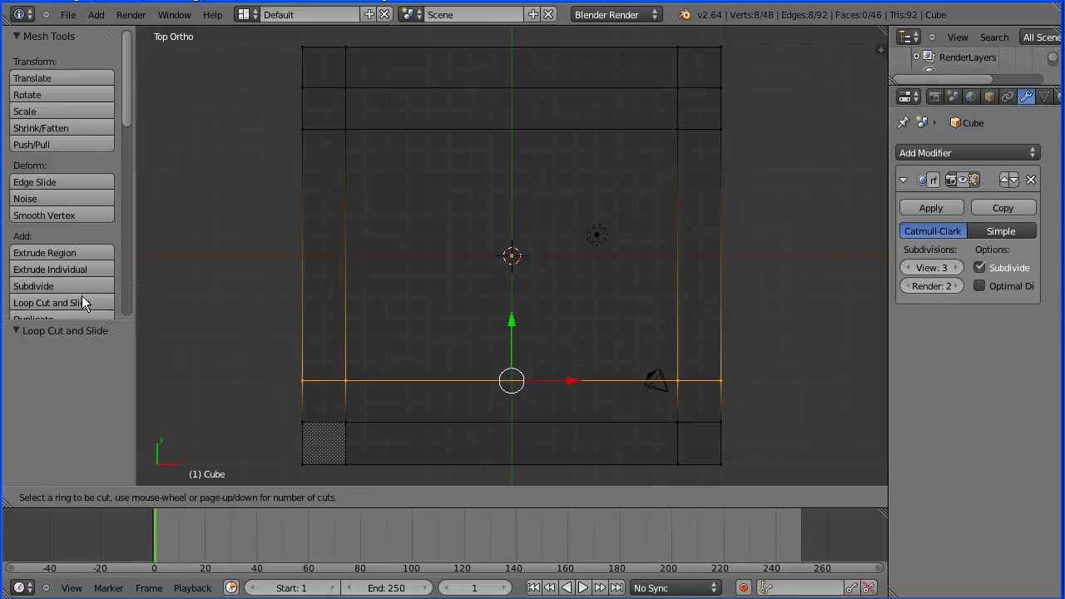
left_click(398, 33)
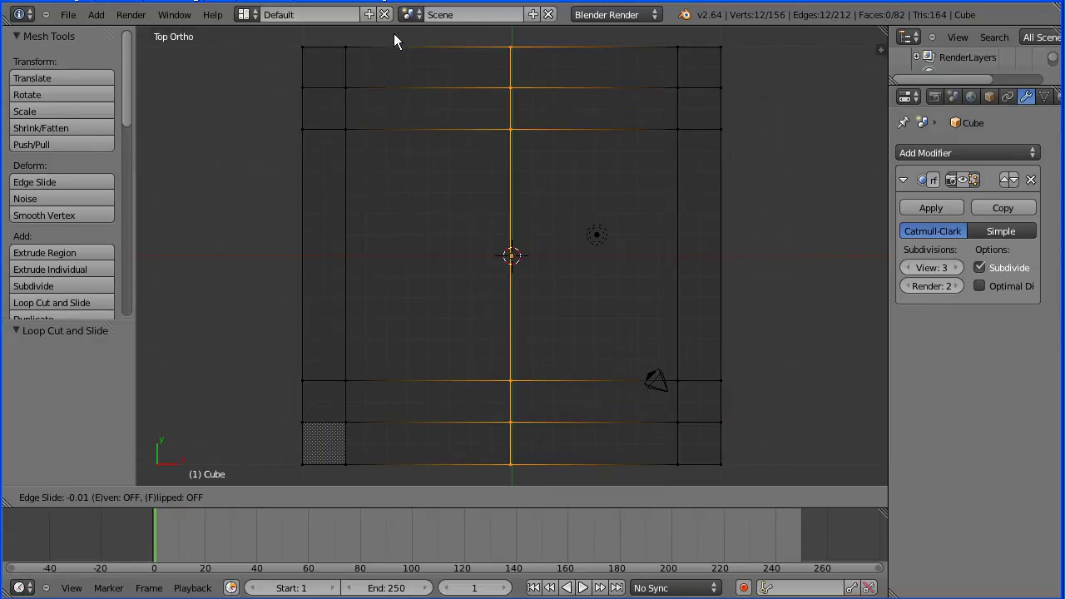
left_click(272, 34)
left_click(93, 303)
left_click(534, 36)
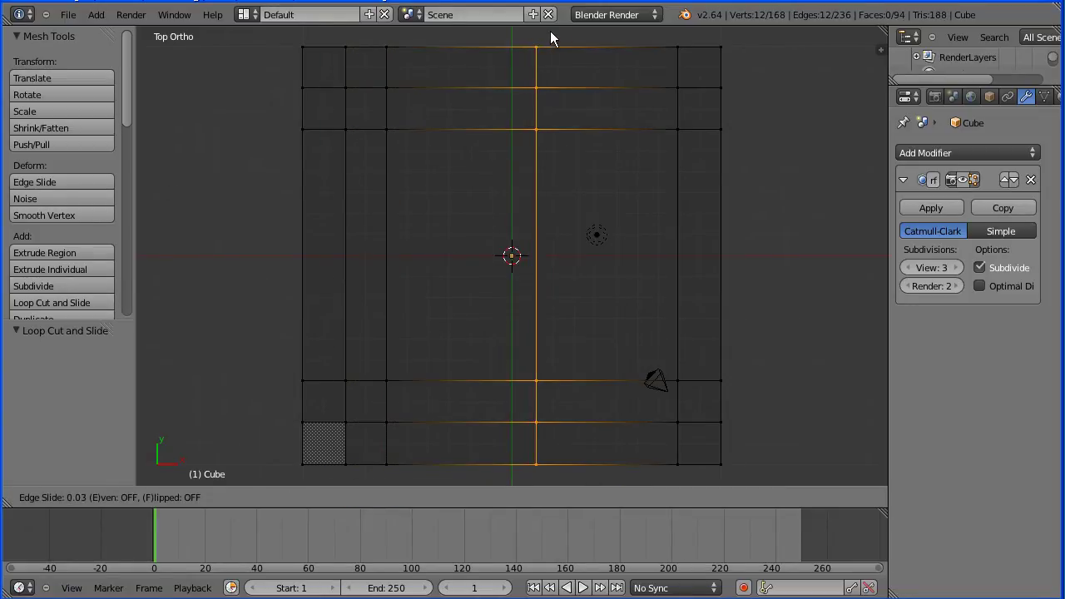
left_click(651, 32)
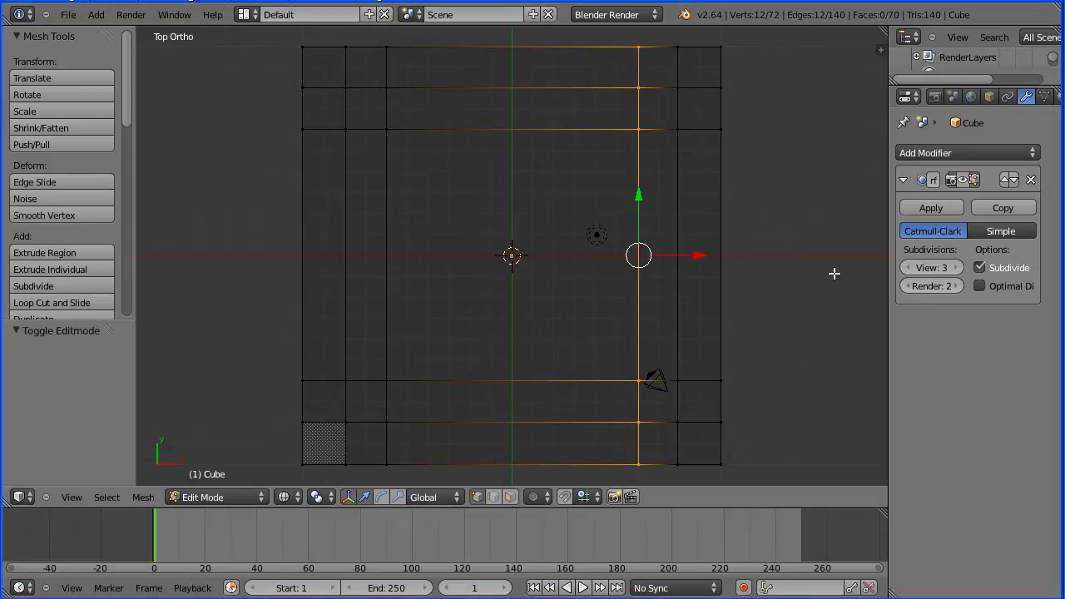
key("a")
key("a")
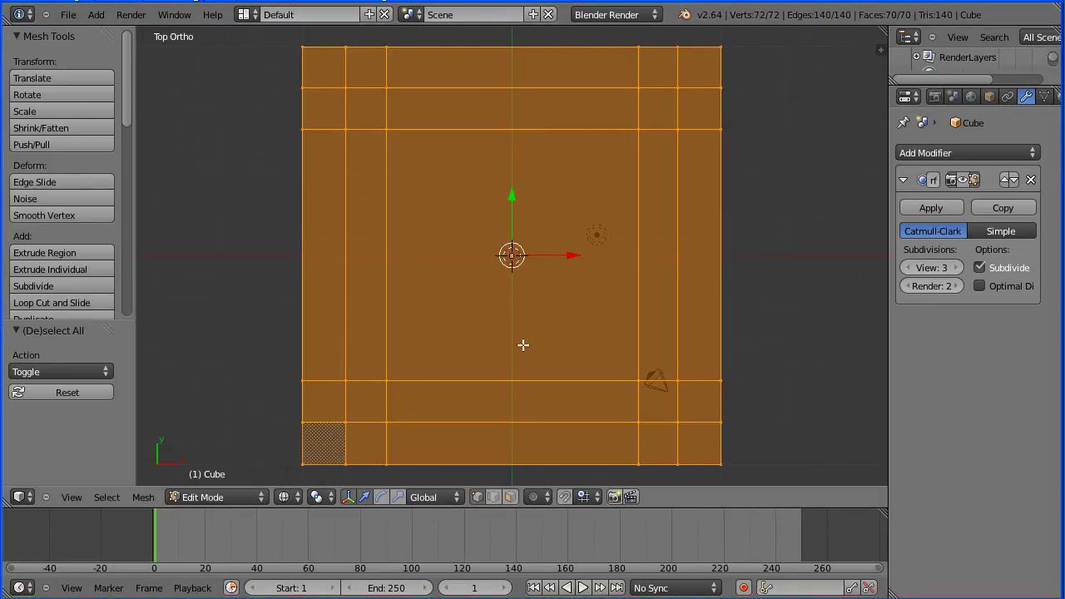
Step: Snap every selected seat vertex onto the grid with Selection to Grid
left_click(143, 497)
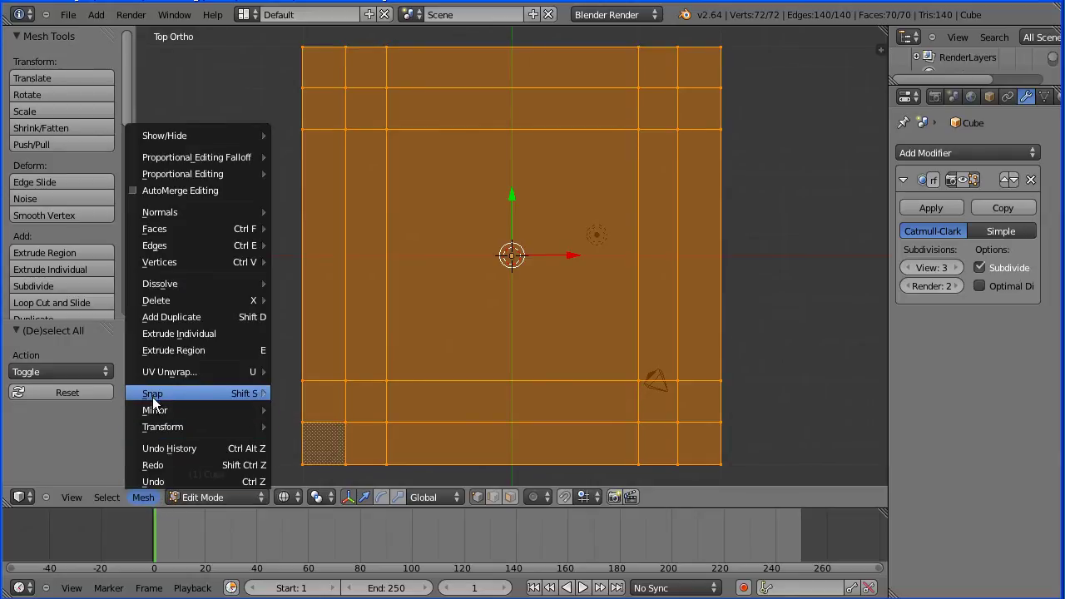
mouse_move(152, 396)
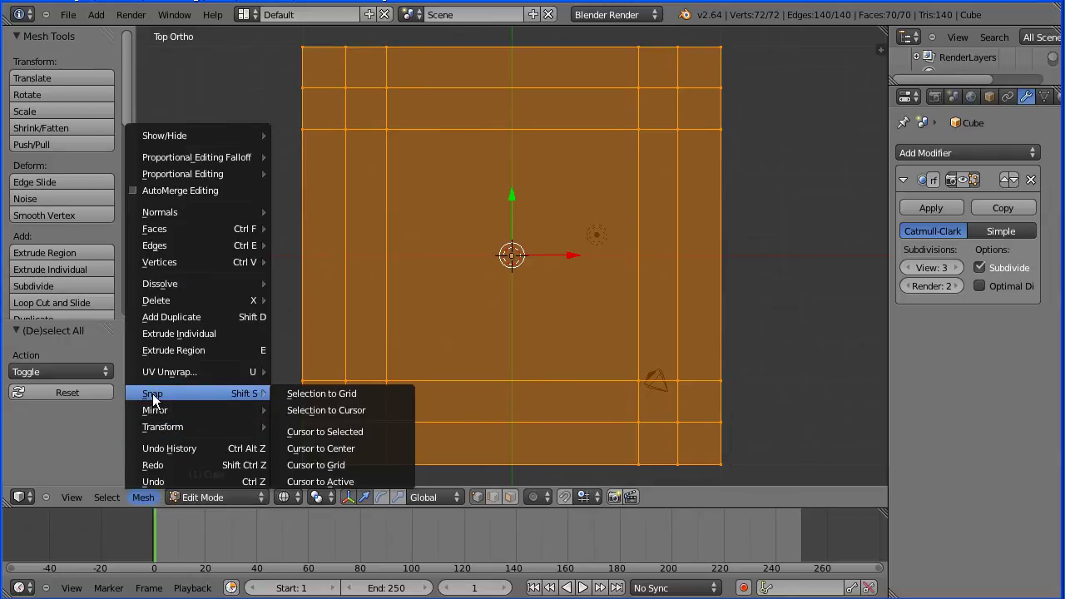
left_click(395, 399)
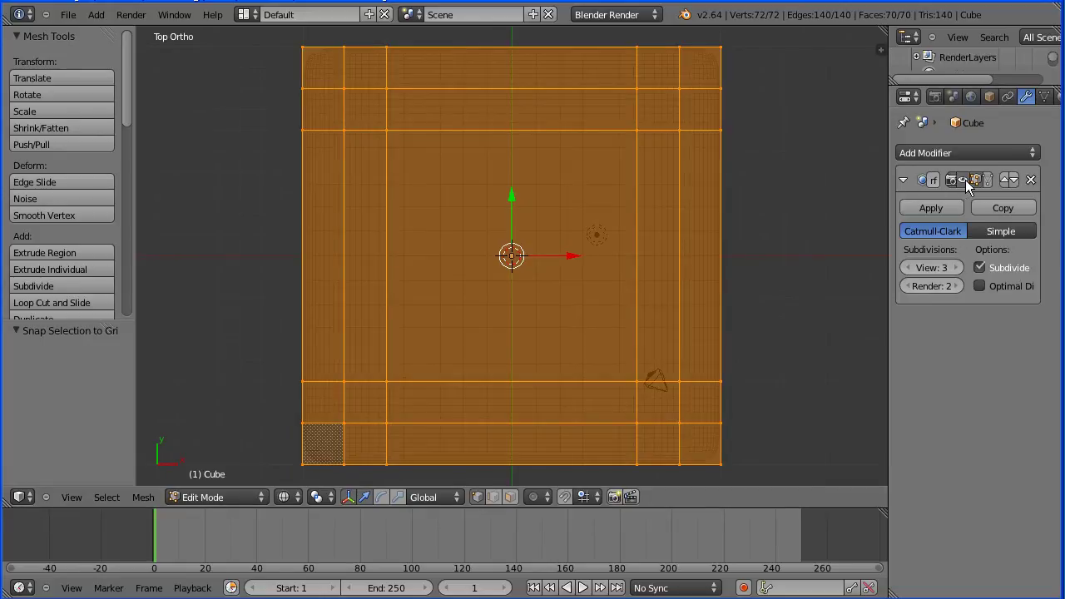
left_click(289, 497)
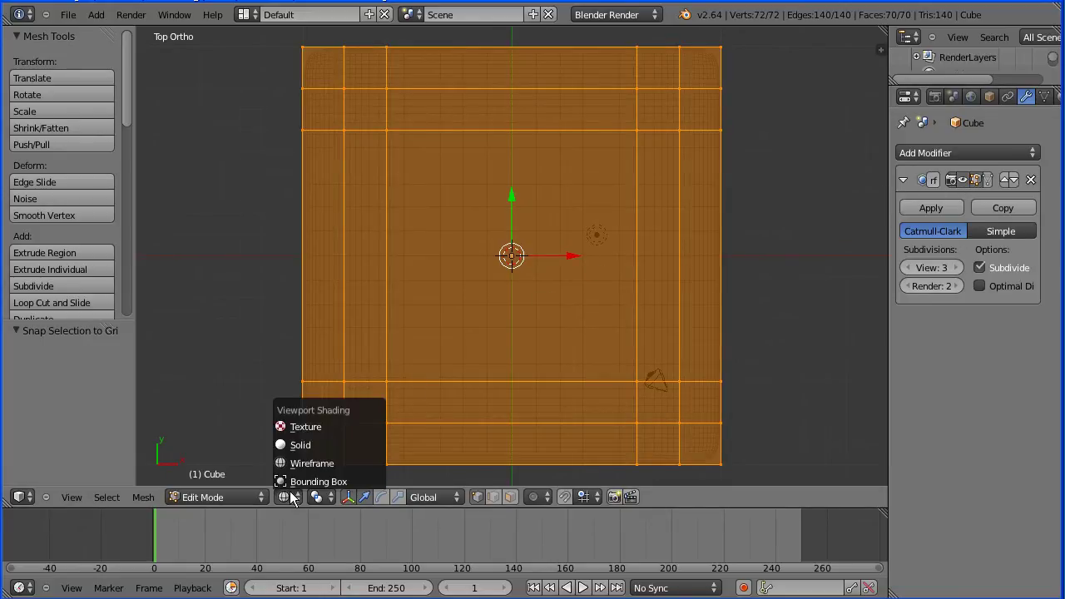
Step: In solid shading and bottom view, face-select the four inner corner faces of the seat
left_click(371, 444)
key("Tab")
key("Tab")
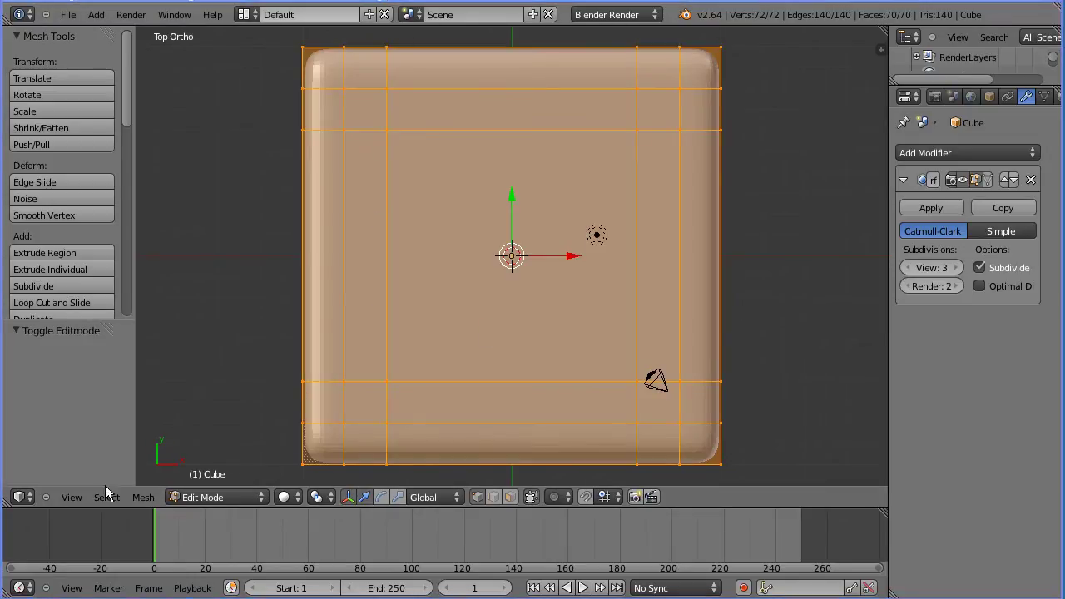
left_click(72, 497)
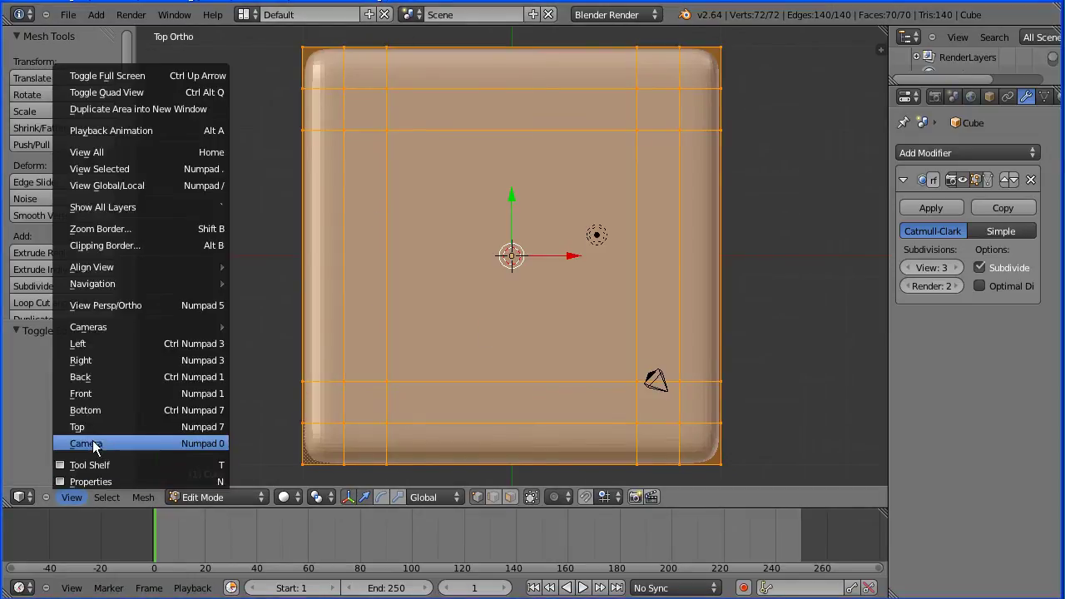
left_click(211, 410)
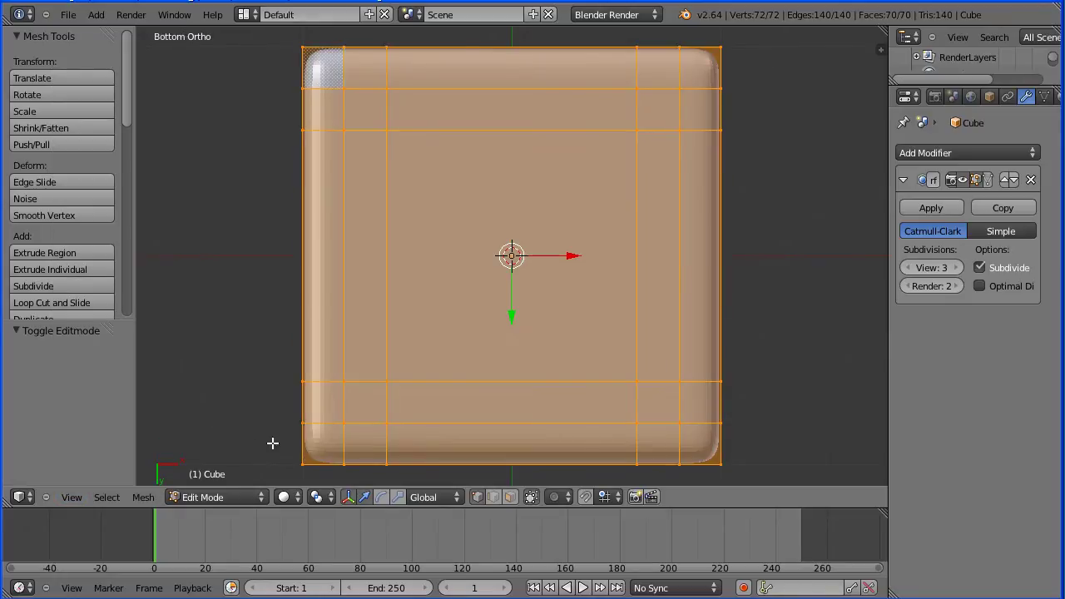
left_click(510, 498)
right_click(372, 121)
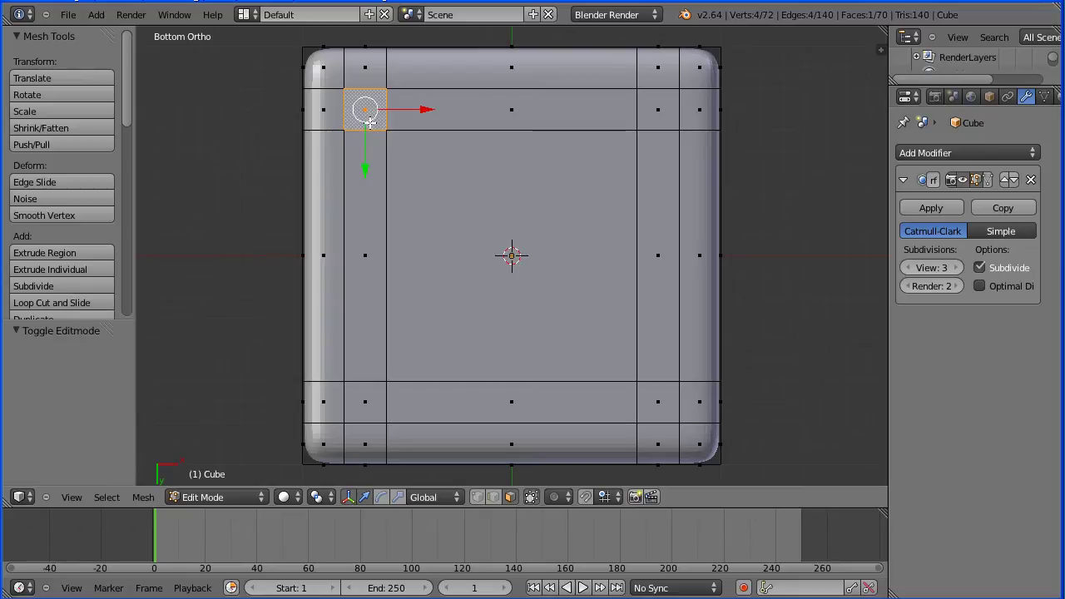
right_click(643, 113, "shift")
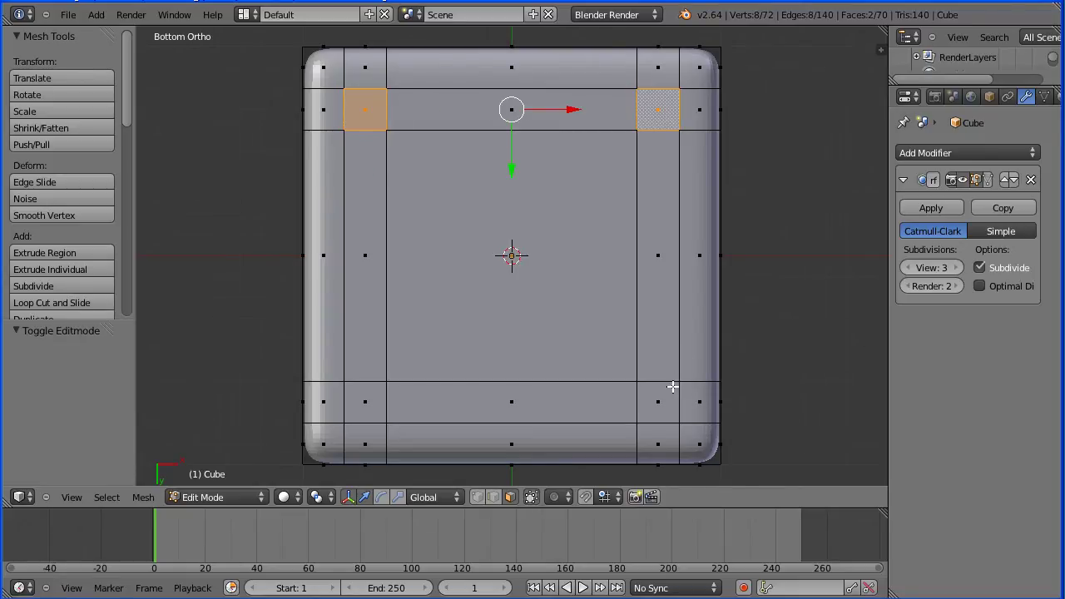
right_click(671, 386, "shift")
right_click(374, 401, "shift")
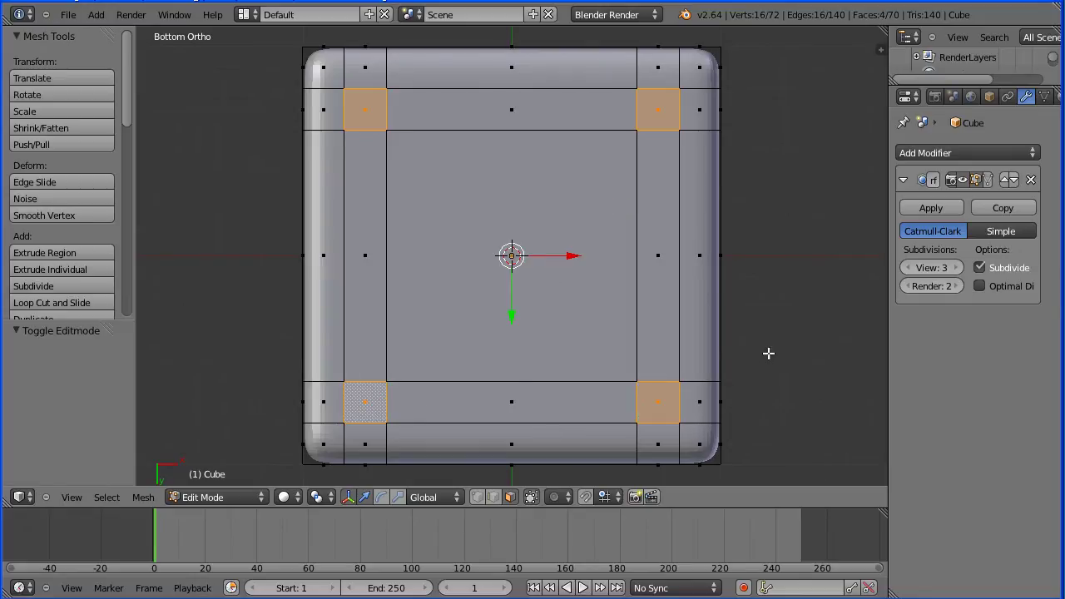
middle_click_drag(771, 376, 754, 269)
Step: Extrude the four corner faces by -15 to form the legs, then zoom out to see them
middle_click_drag(226, 352, 210, 323)
key("e")
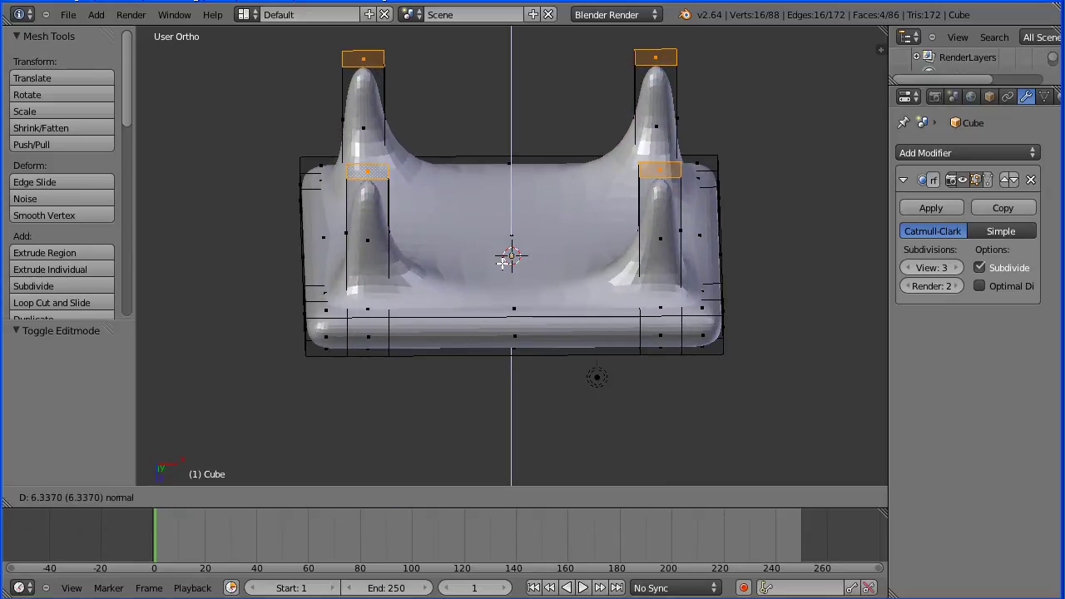
type("-15")
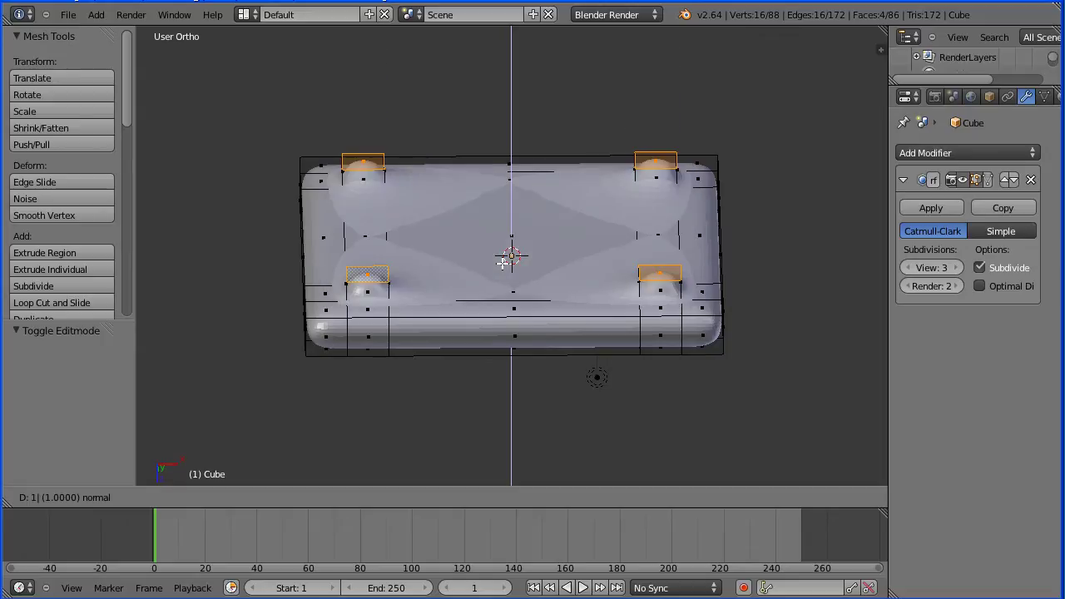
key("Return")
key("Tab")
key("Tab")
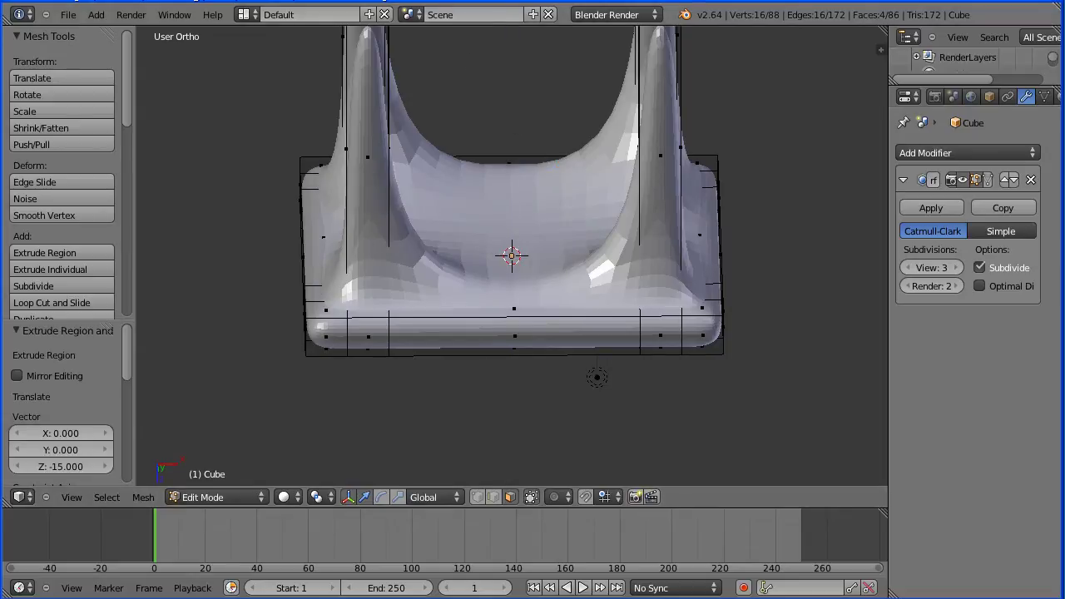
scroll(548, 116, "down", 1)
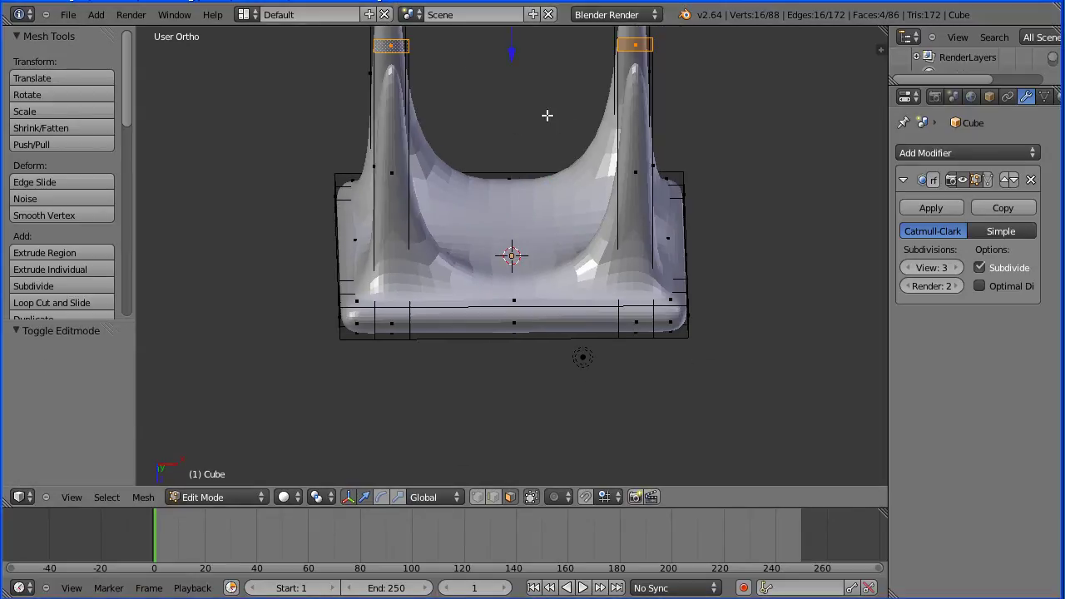
middle_click_drag(537, 91, 539, 183, "shift")
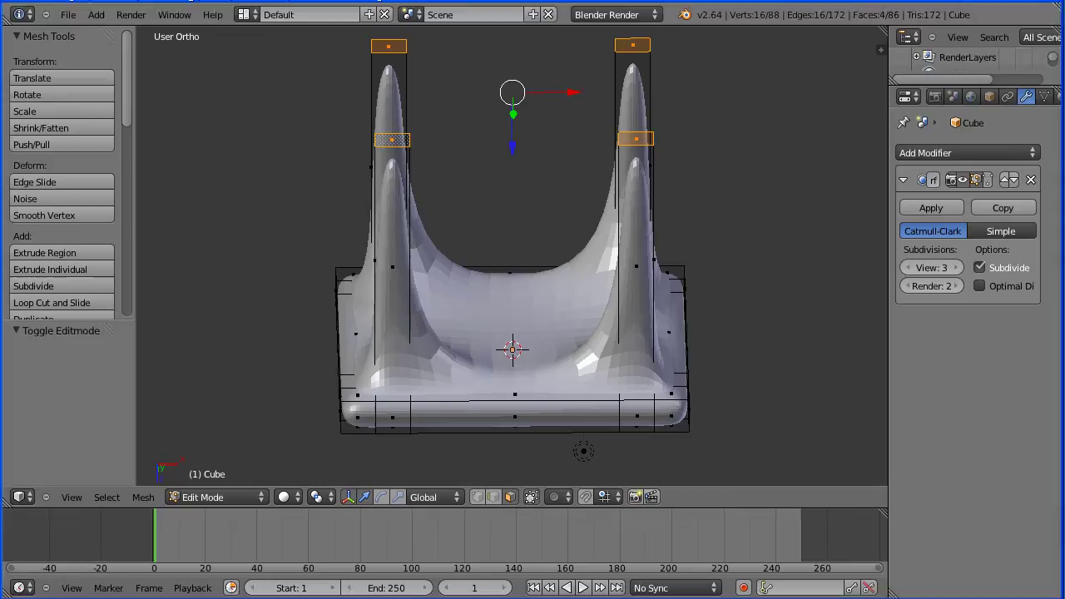
Step: Move the right post's top and mid-height faces 1 unit along X
right_click(639, 50)
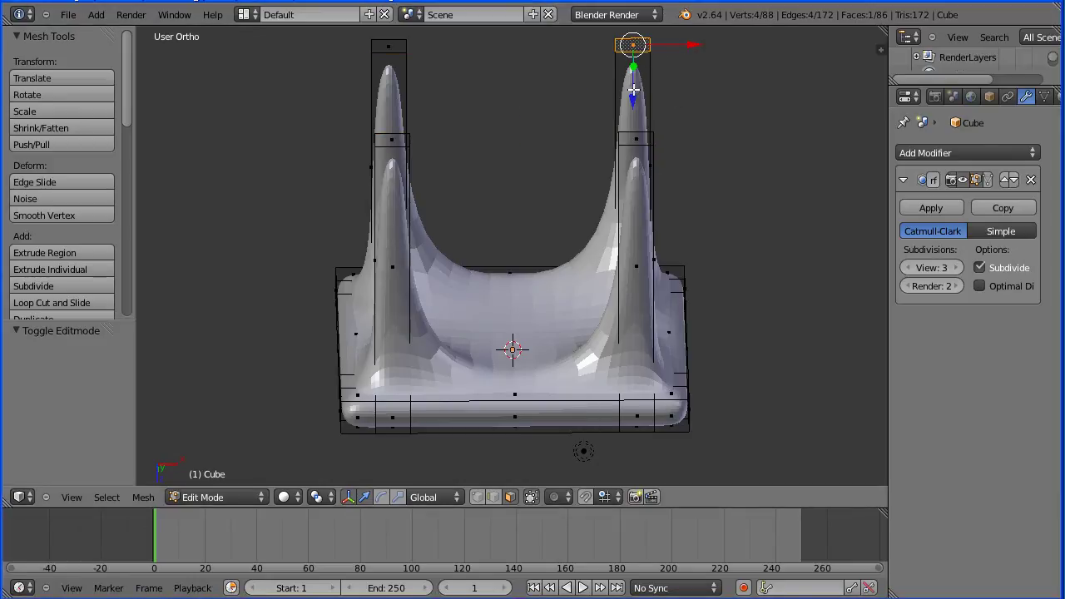
right_click(642, 139, "shift")
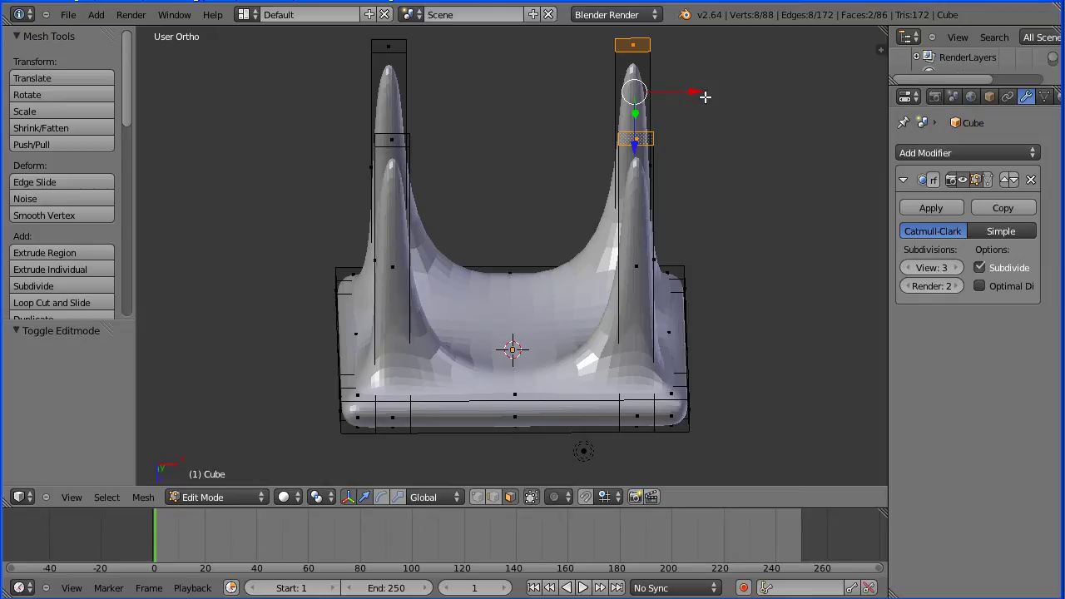
left_click_drag(705, 96, 703, 97)
key("1")
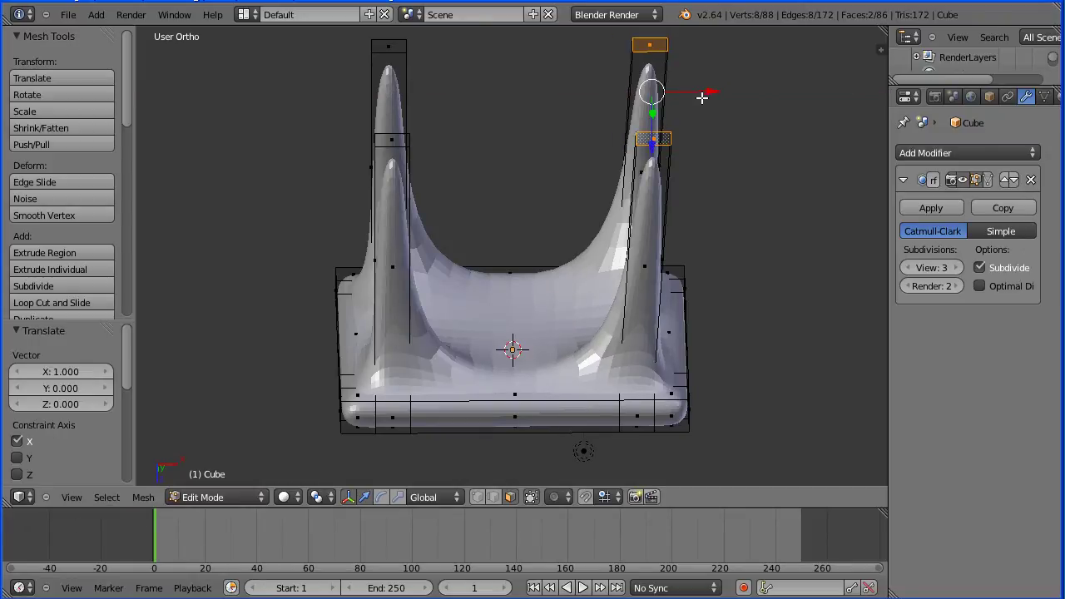
Step: Move the left pillar's top face and the face below it -1 unit along X
right_click(391, 46)
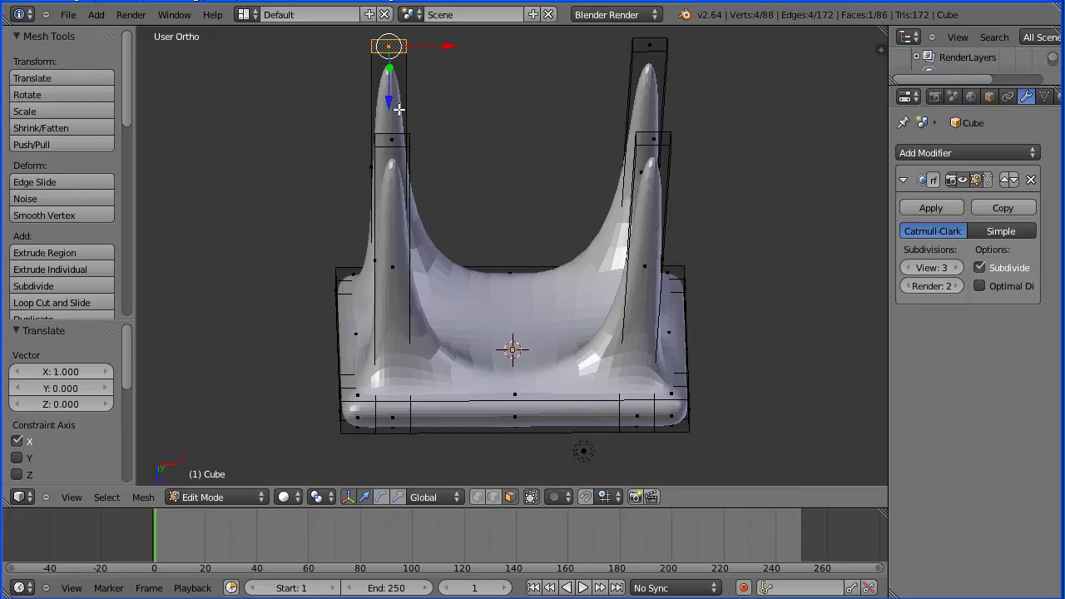
right_click(392, 139, "shift")
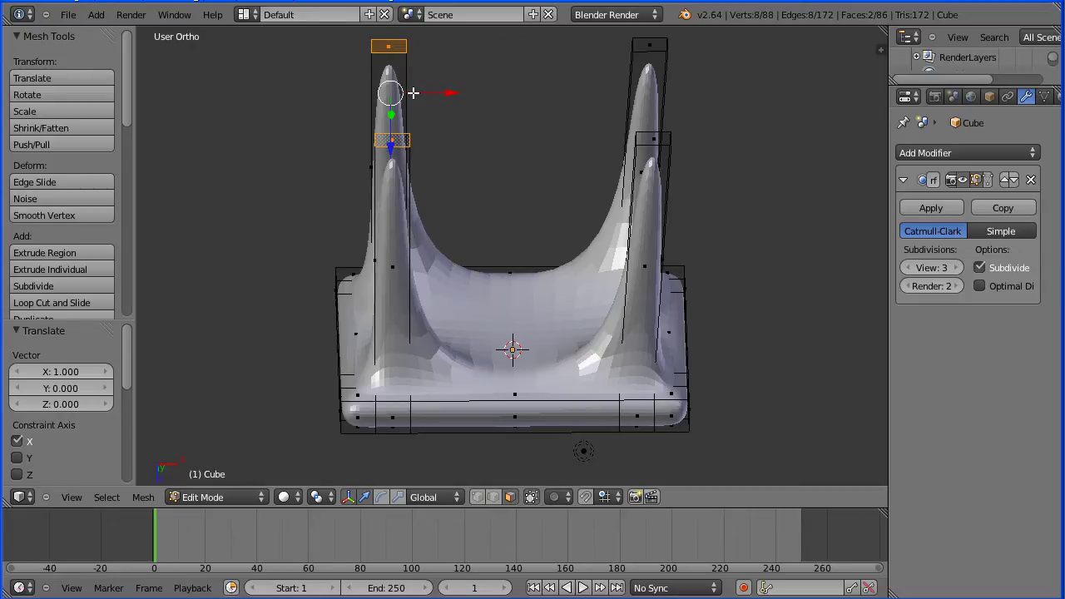
left_click_drag(413, 92, 412, 92)
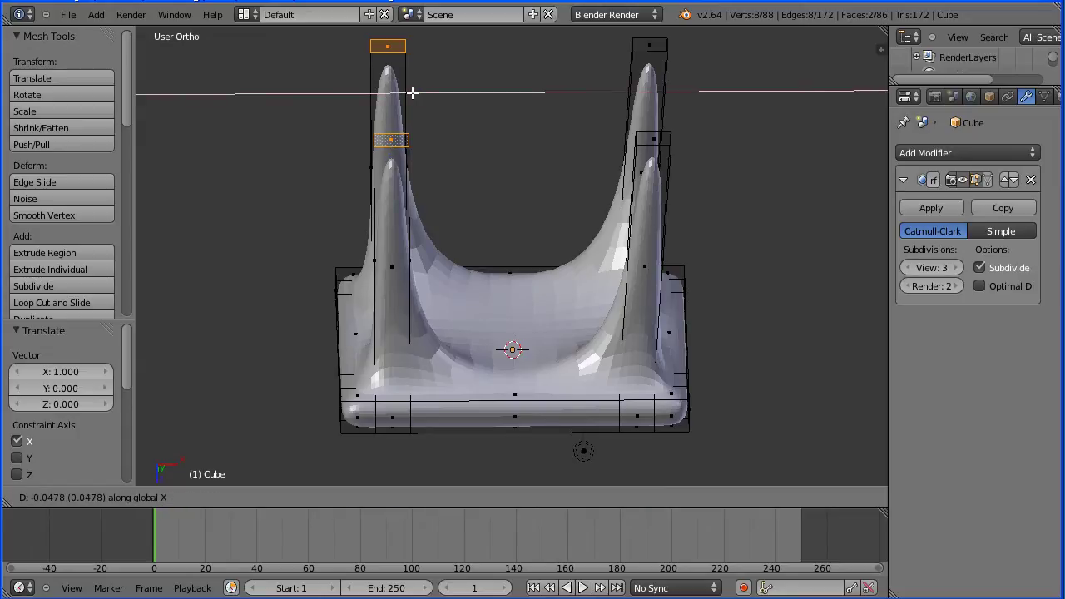
type("-1| (1")
key("Return")
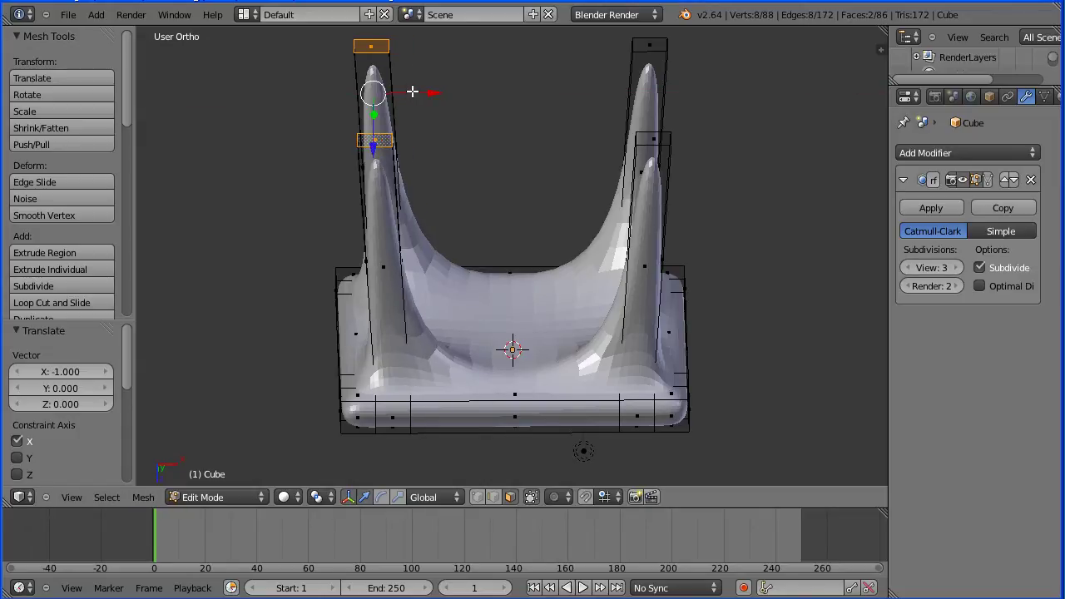
key("Tab")
key("Tab")
middle_click_drag(260, 224, 366, 195)
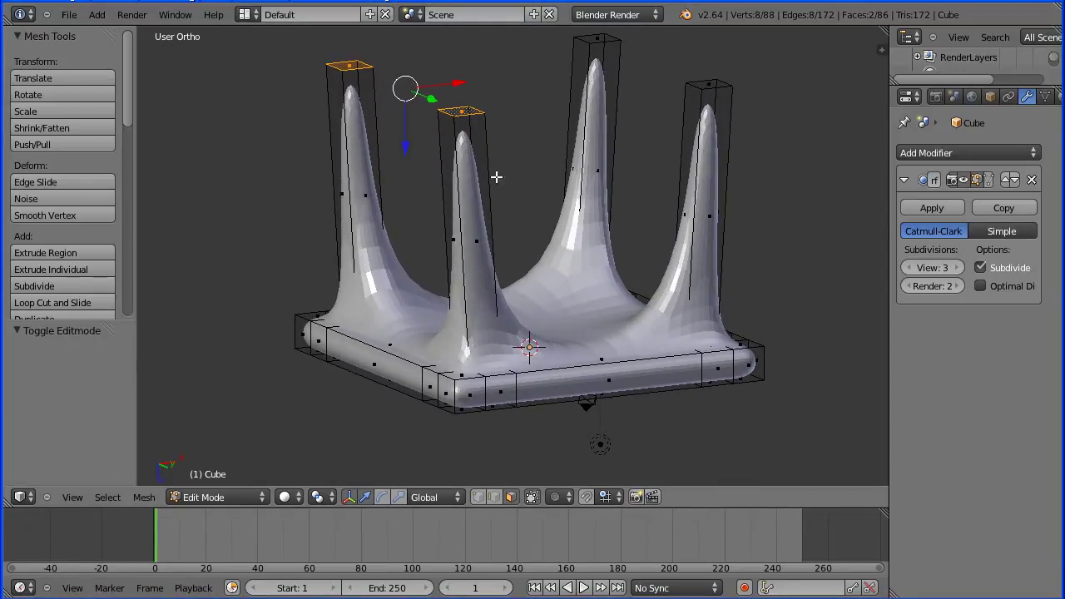
Step: Shift the back-right and middle-back pillar top faces 1 unit along Y
right_click(709, 86)
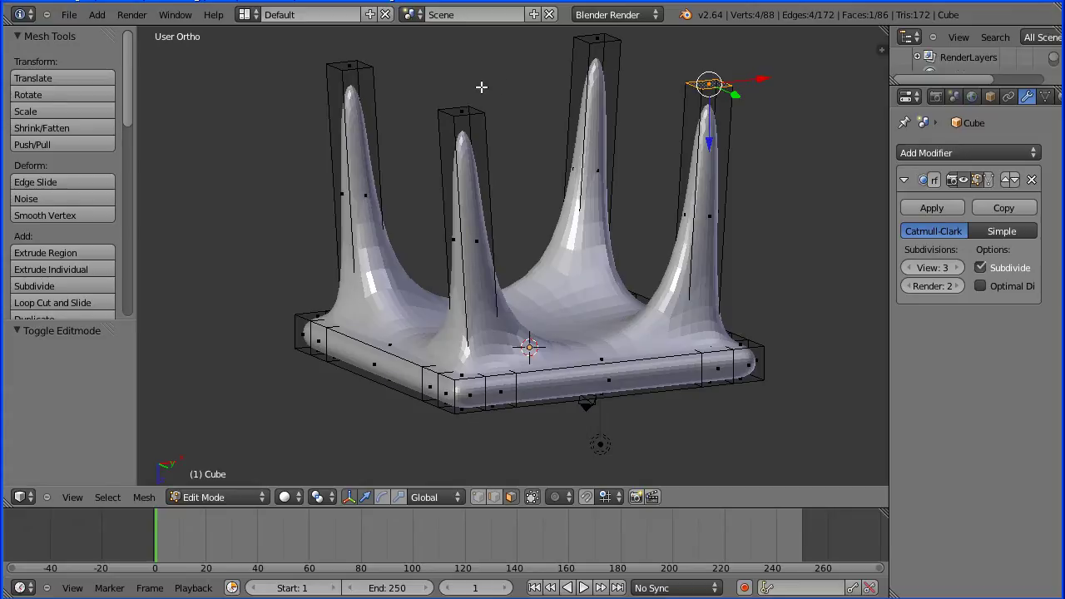
right_click(453, 110, "shift")
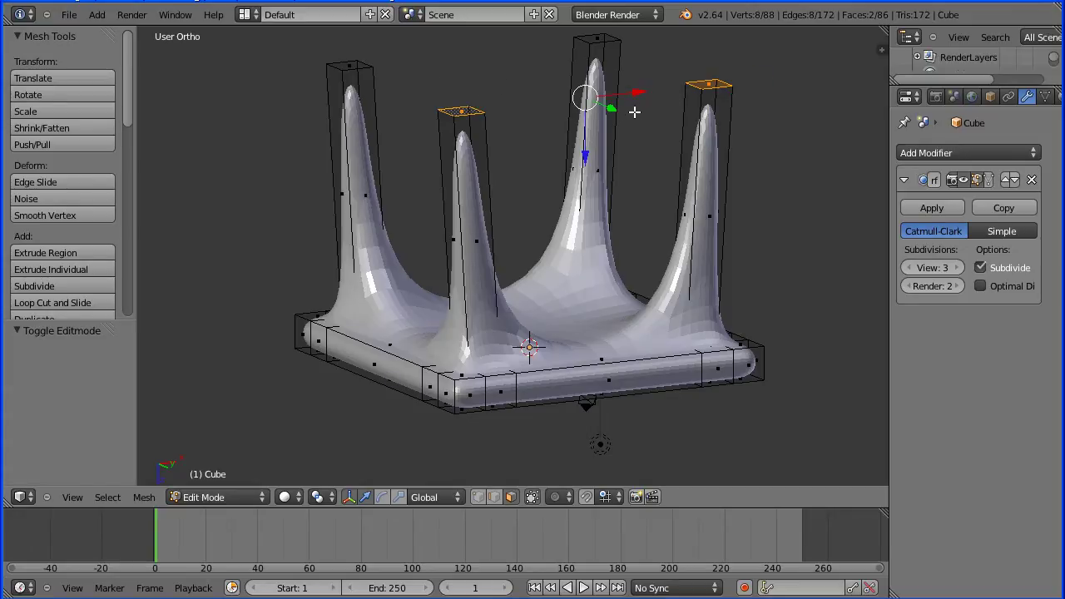
key("g")
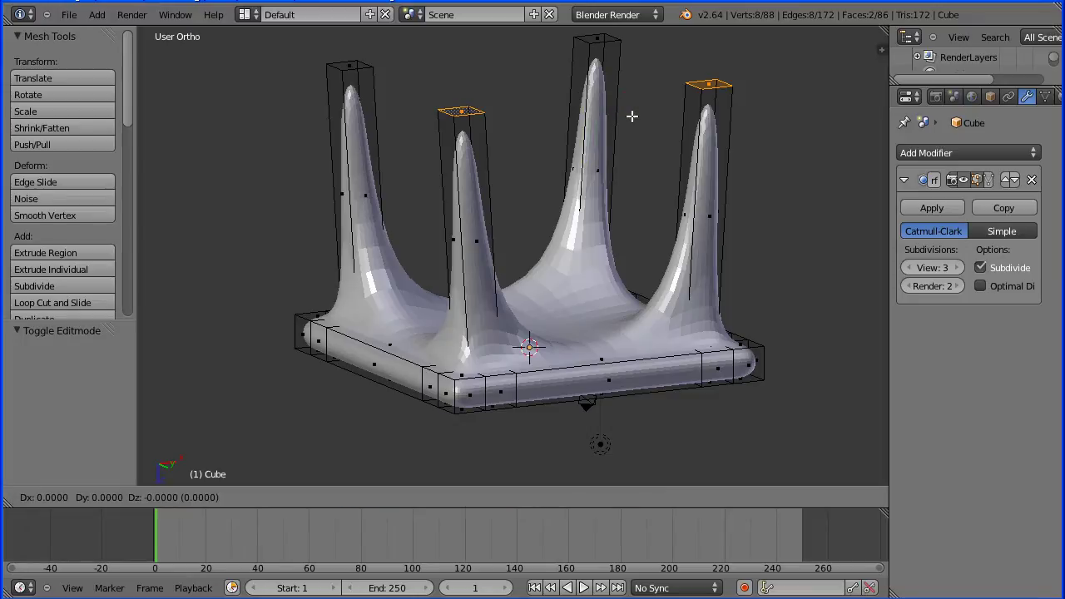
key("y")
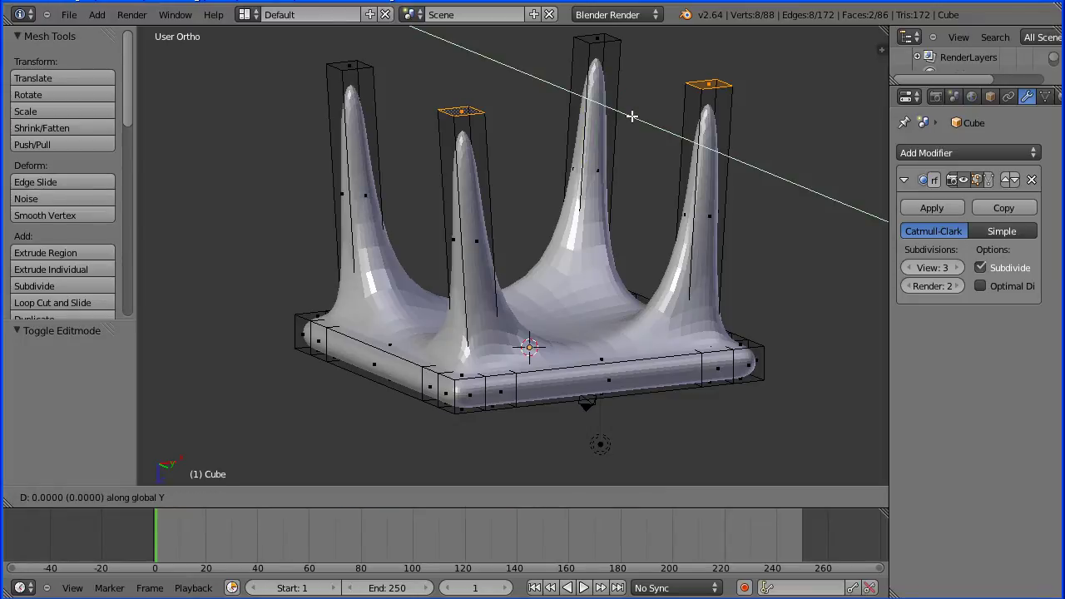
type("1")
key("Return")
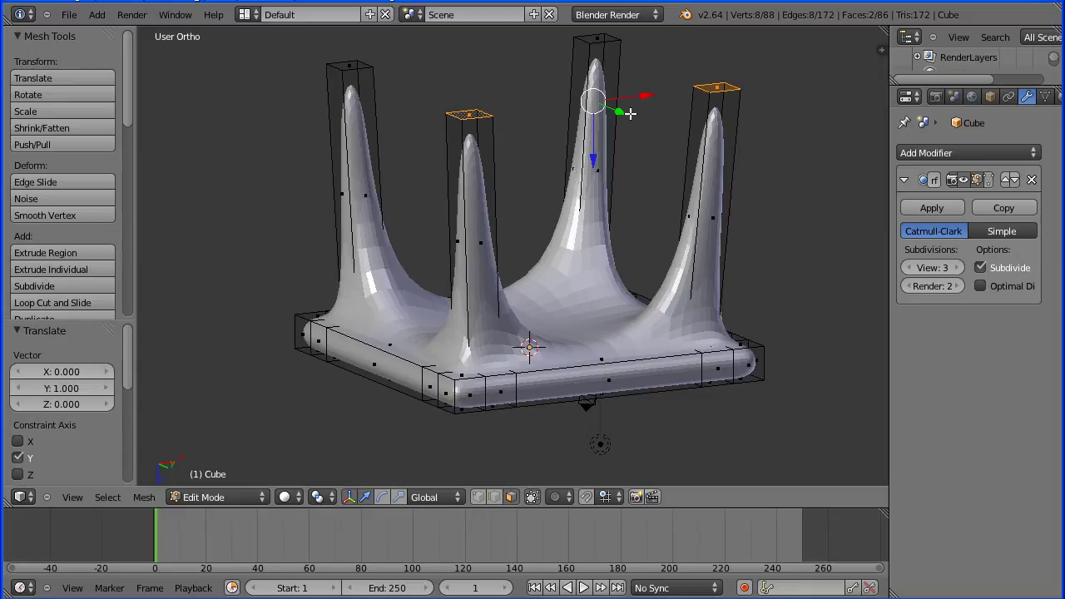
Step: Shift the back-centre and left-back pillar top faces -1 unit along Y
right_click(599, 36)
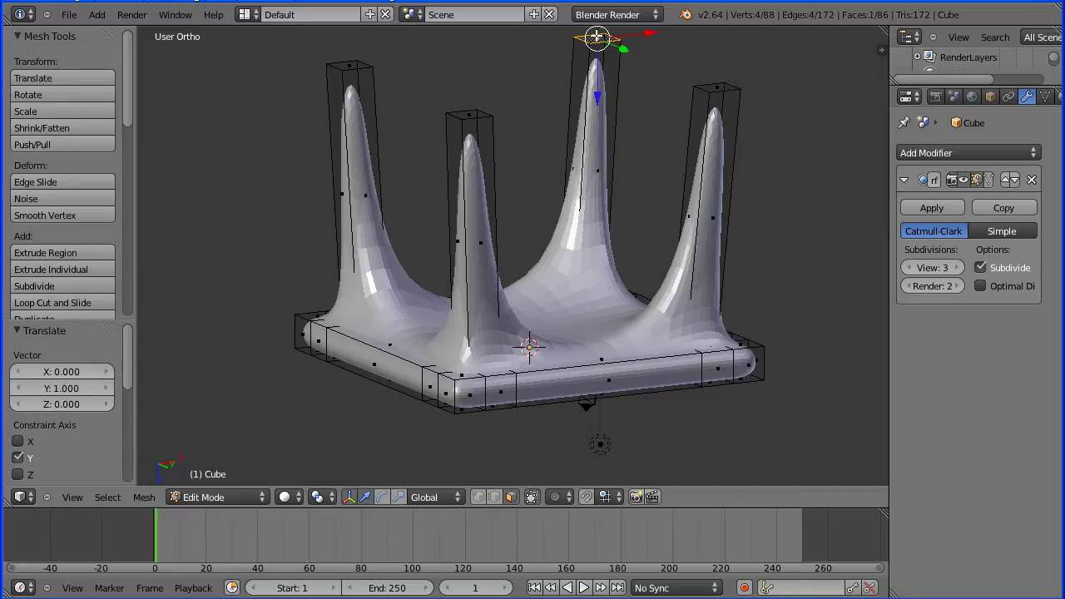
right_click(344, 69, "shift")
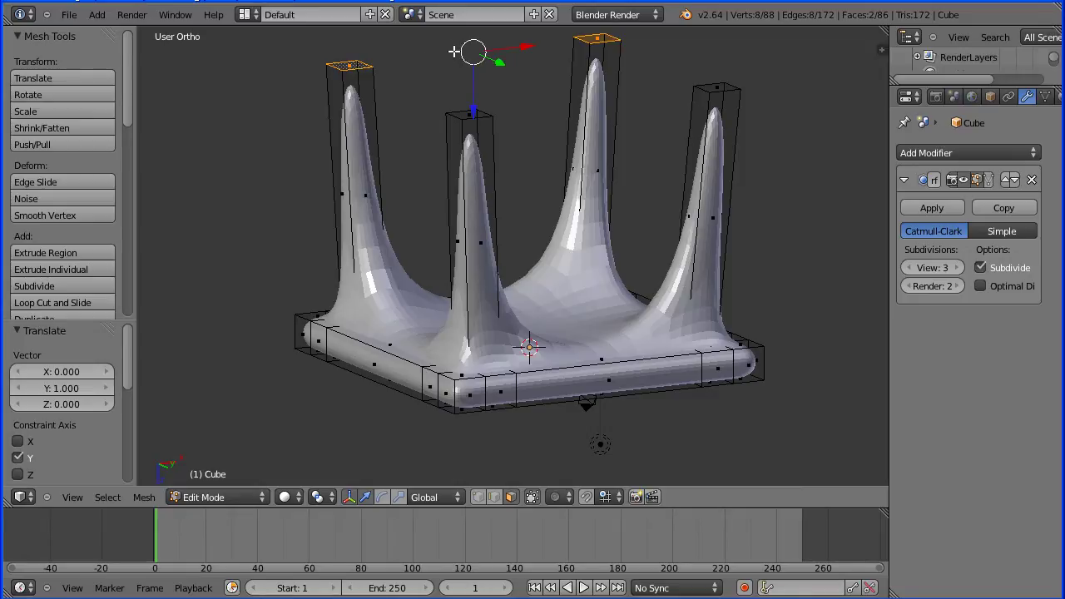
left_click_drag(454, 51, 451, 54)
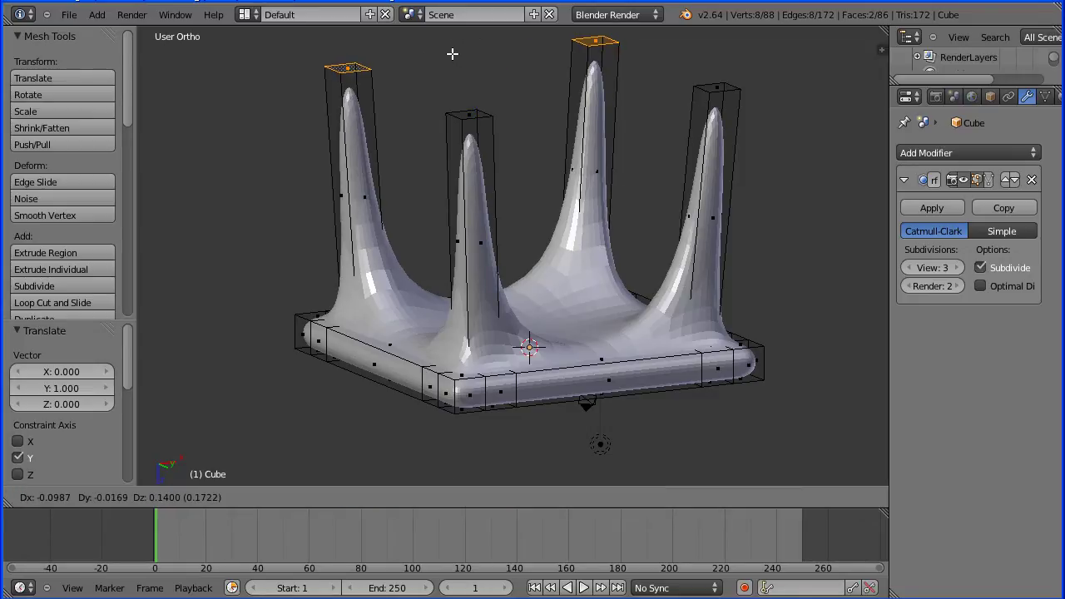
type("y-1")
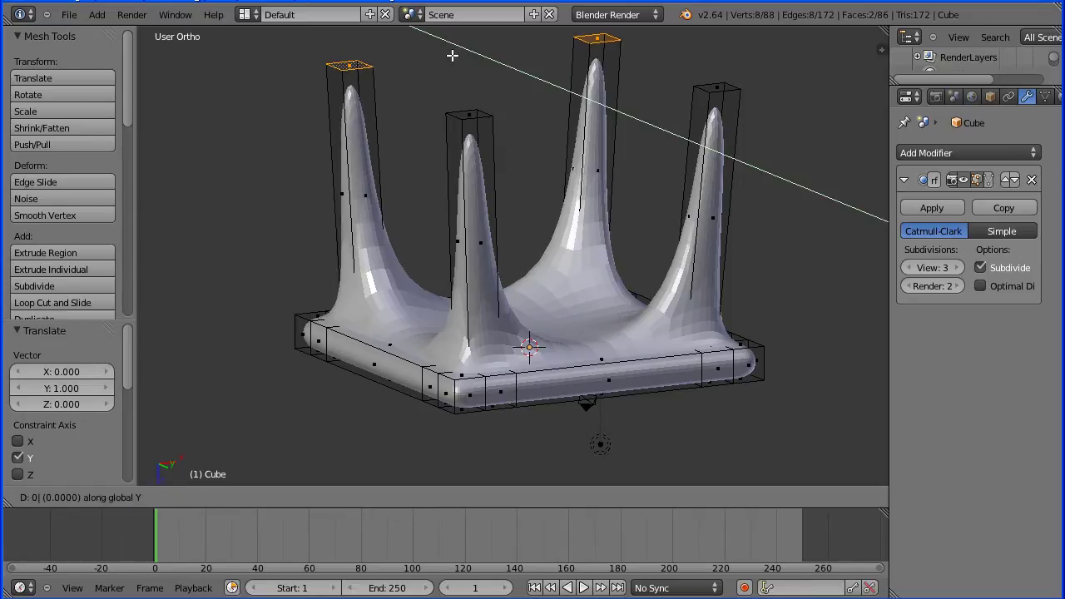
key("Return")
key("Tab")
key("Tab")
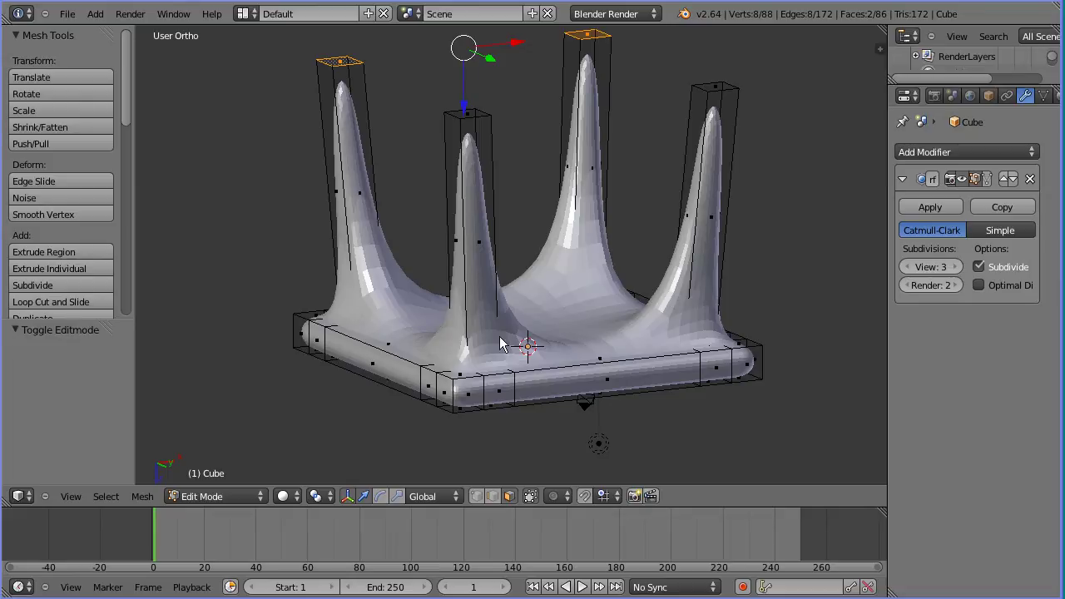
Step: Add two edge loops to the front pillar, one slid near its base and one near its top
left_click(78, 302)
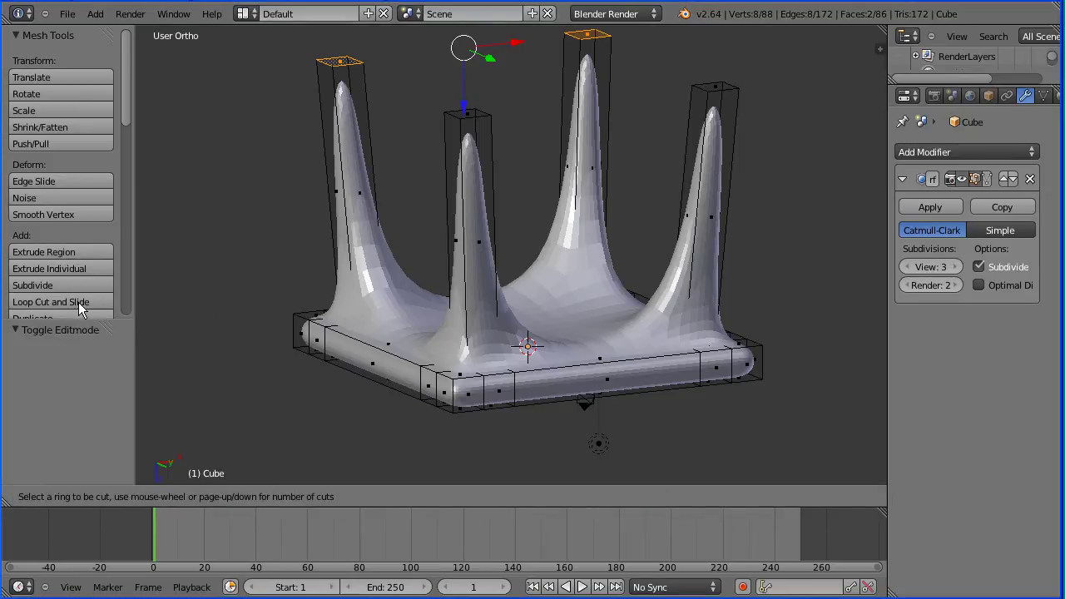
left_click(446, 248)
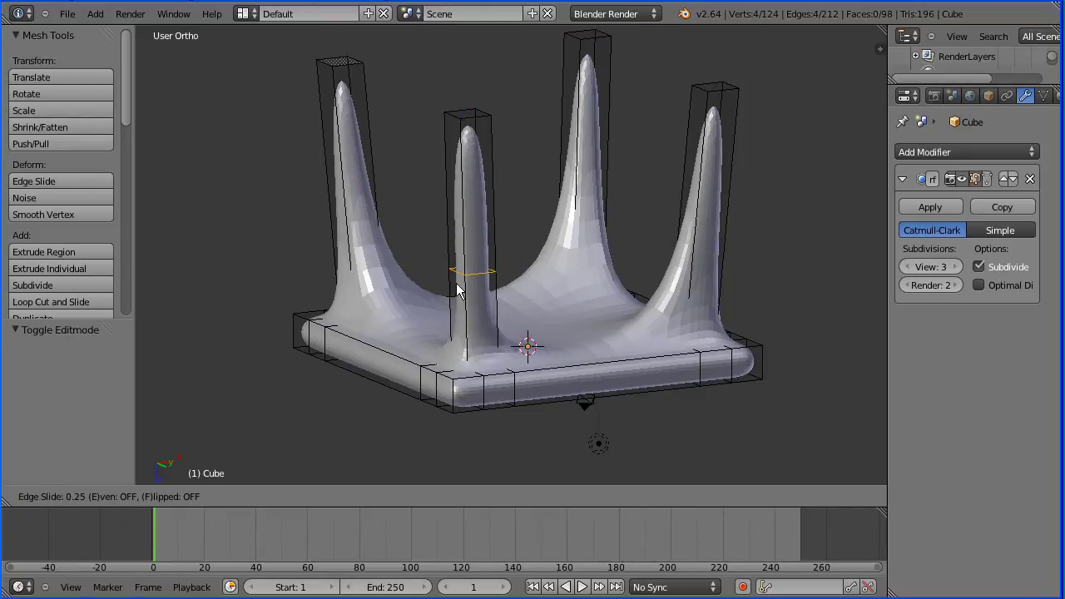
left_click(471, 387)
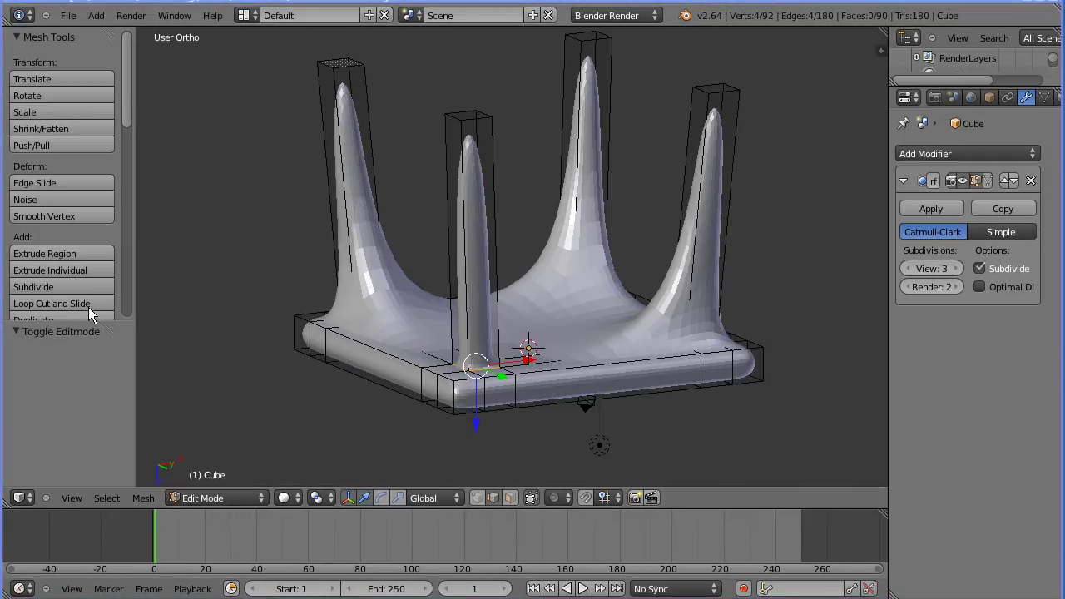
left_click(87, 305)
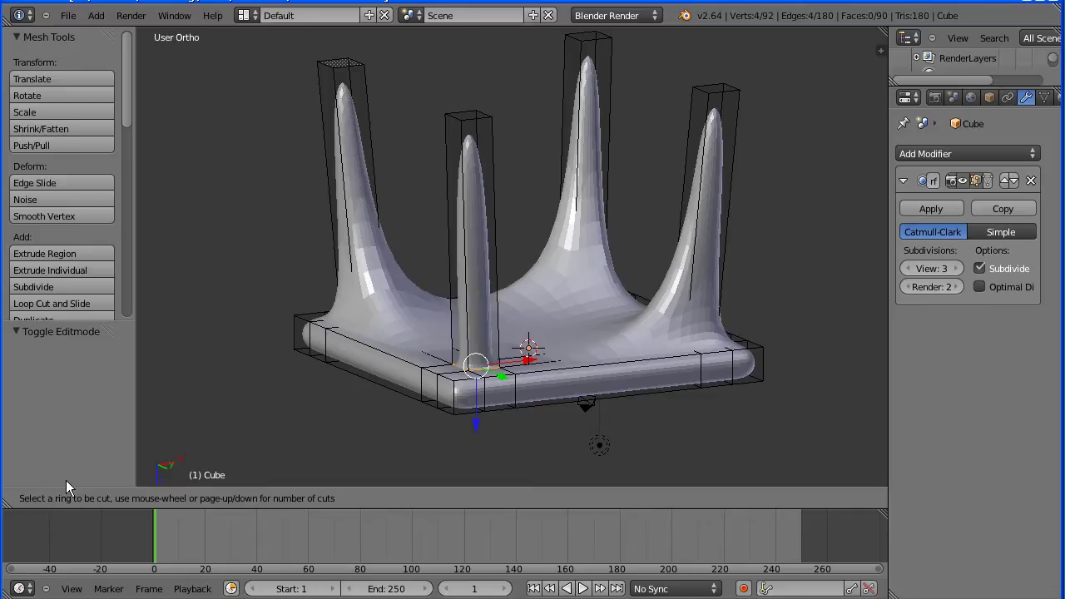
left_click(453, 252)
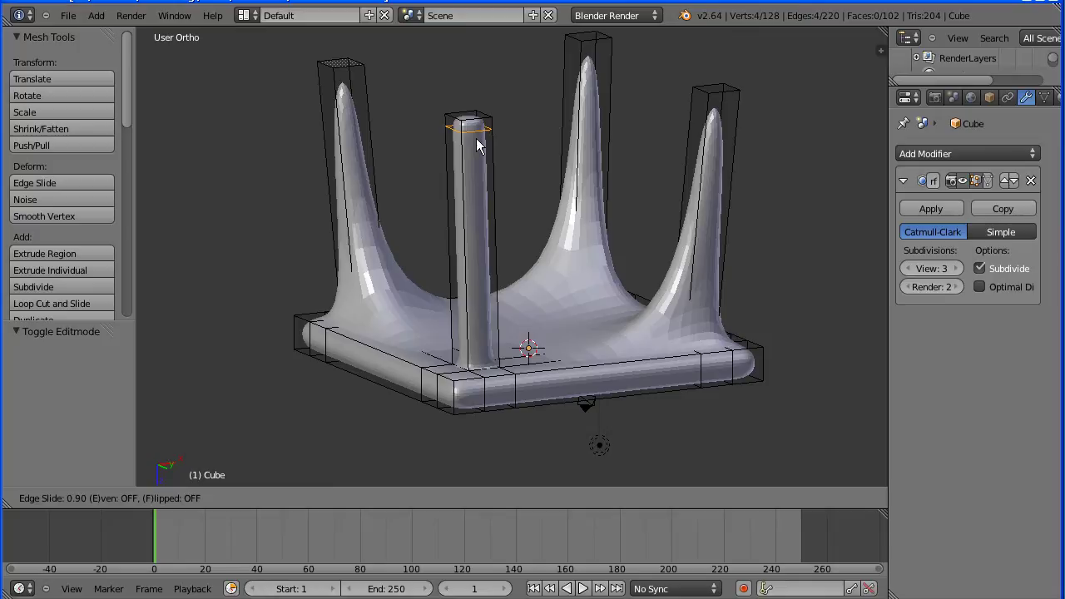
left_click(477, 146)
key("Tab")
key("Tab")
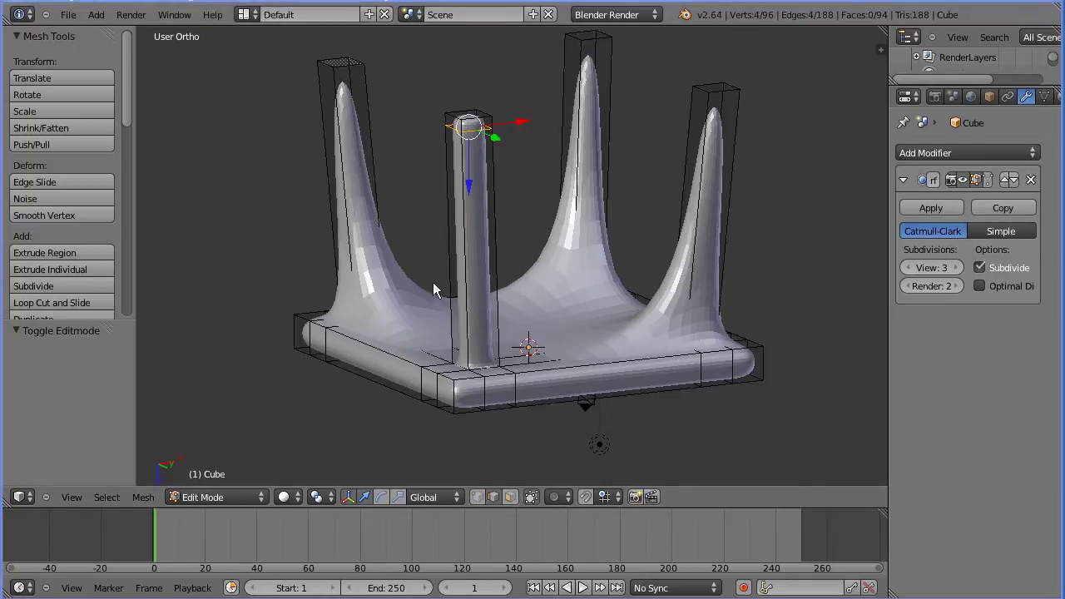
Step: Add edge loops near the base and top of the right pillar
left_click(77, 304)
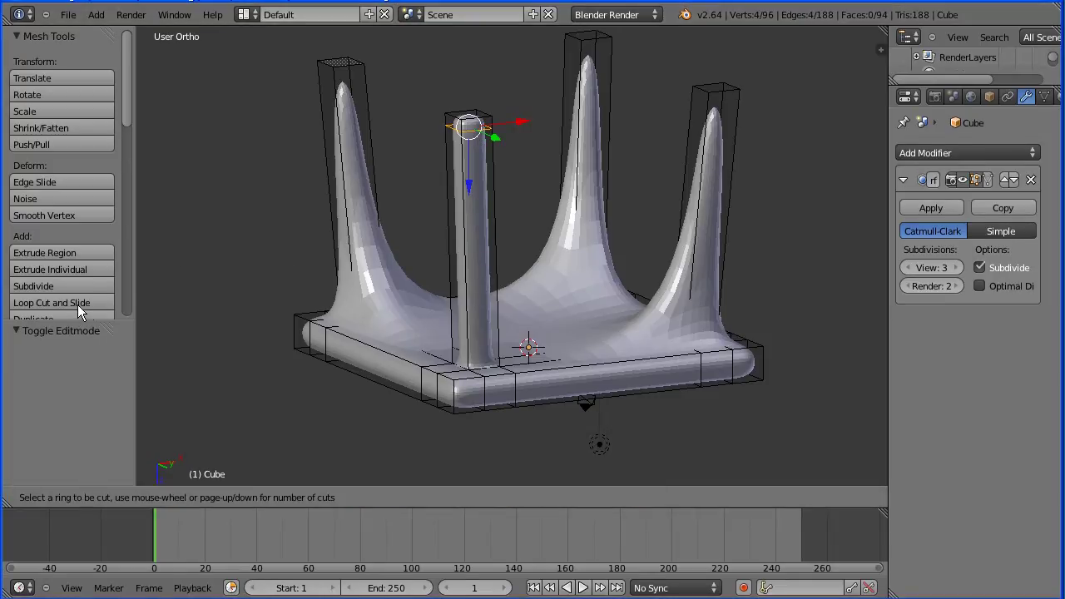
left_click(721, 229)
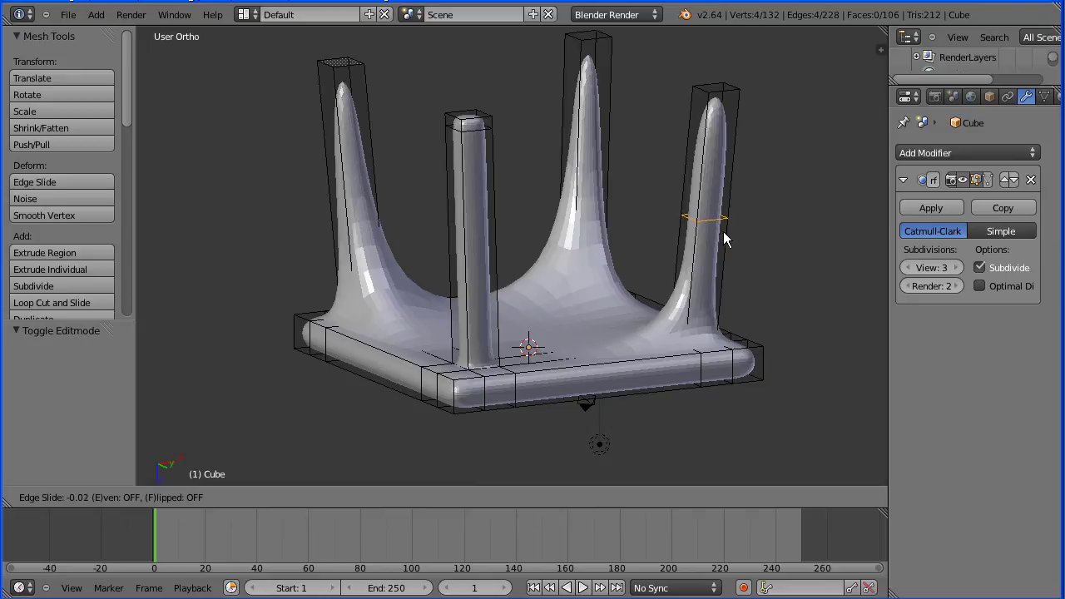
left_click(723, 393)
left_click(91, 303)
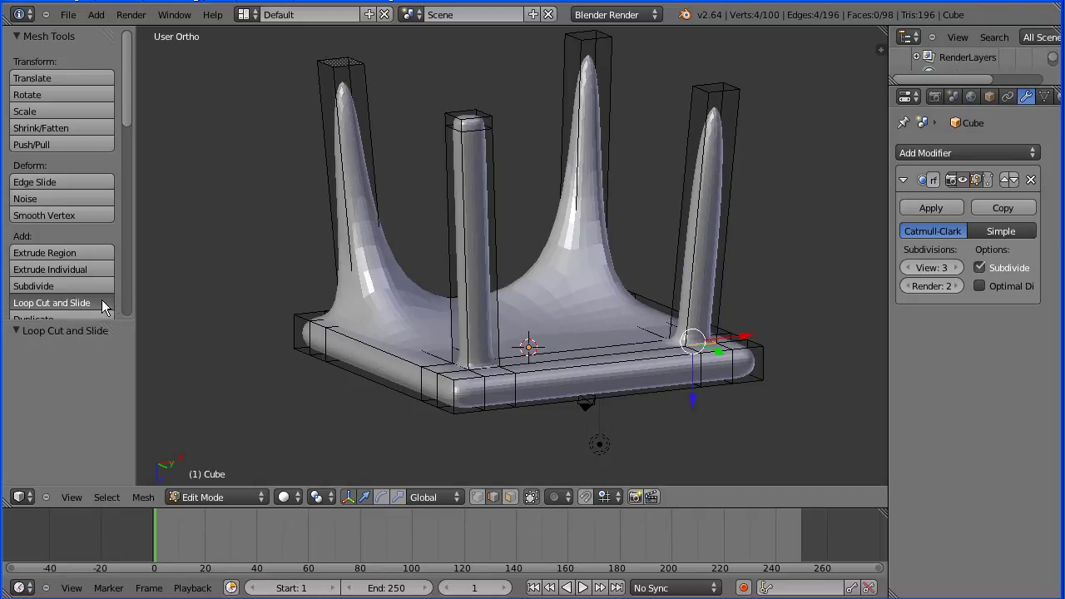
left_click(717, 221)
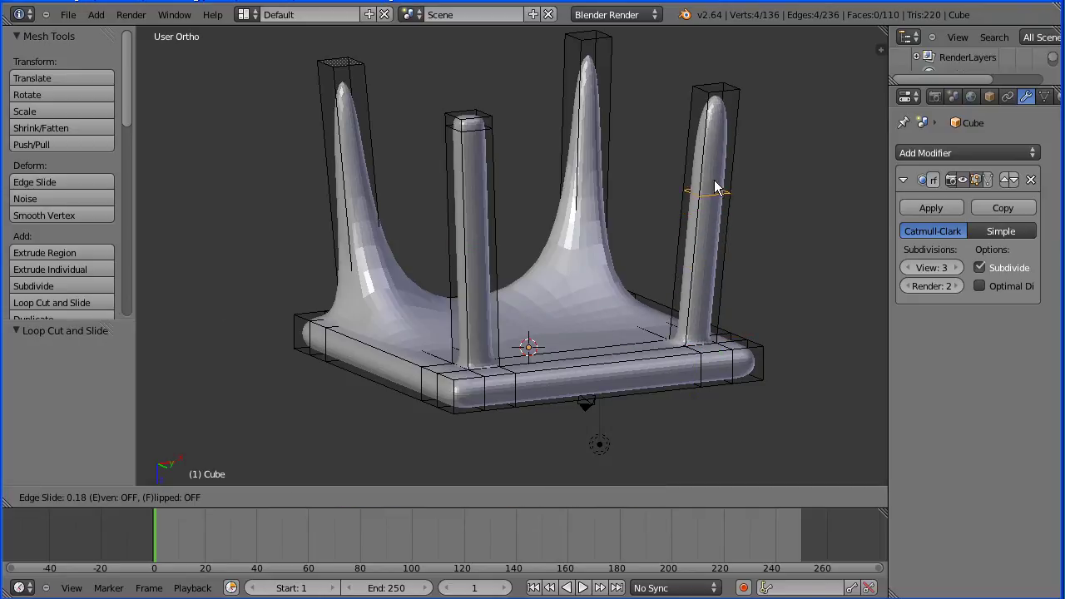
left_click(724, 109)
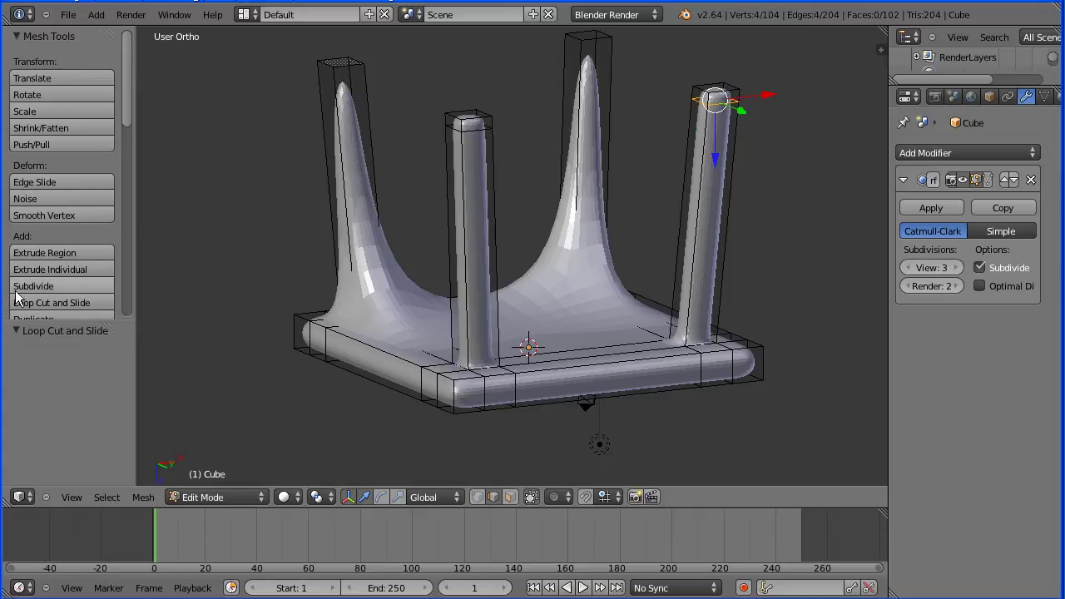
Step: Undo a misplaced cut, then add an edge loop near the left pillar's top
left_click(82, 297)
left_click(344, 218)
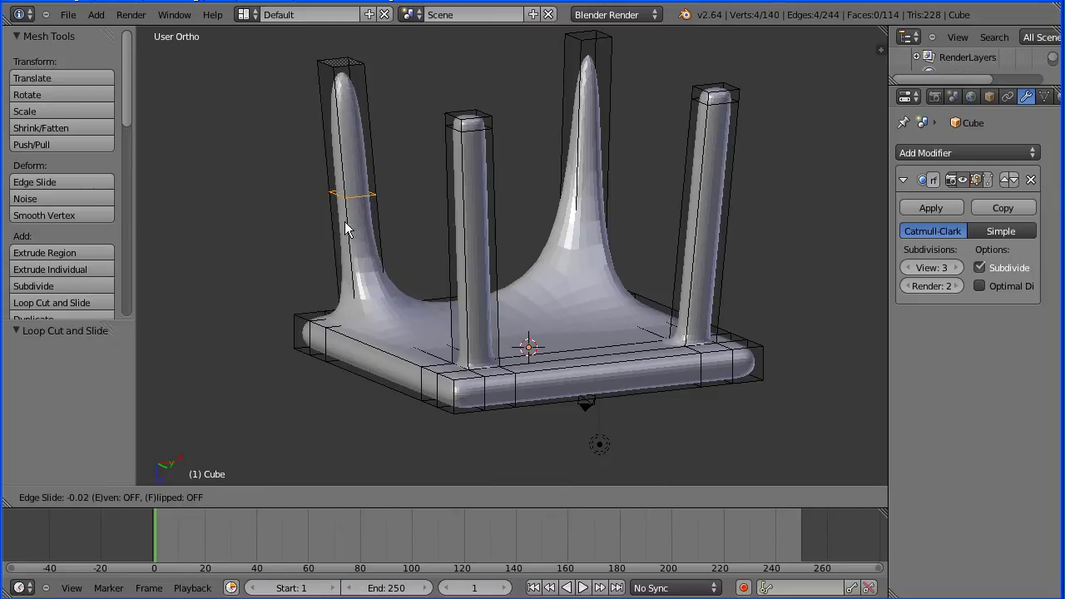
right_click(368, 415)
key("ctrl+z")
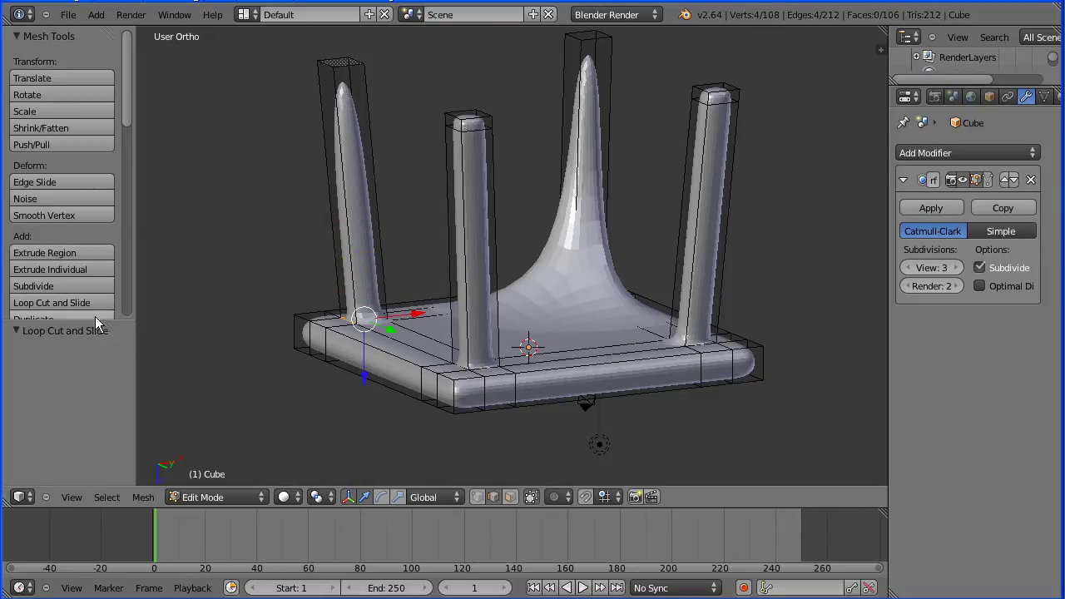
left_click(90, 302)
left_click(347, 218)
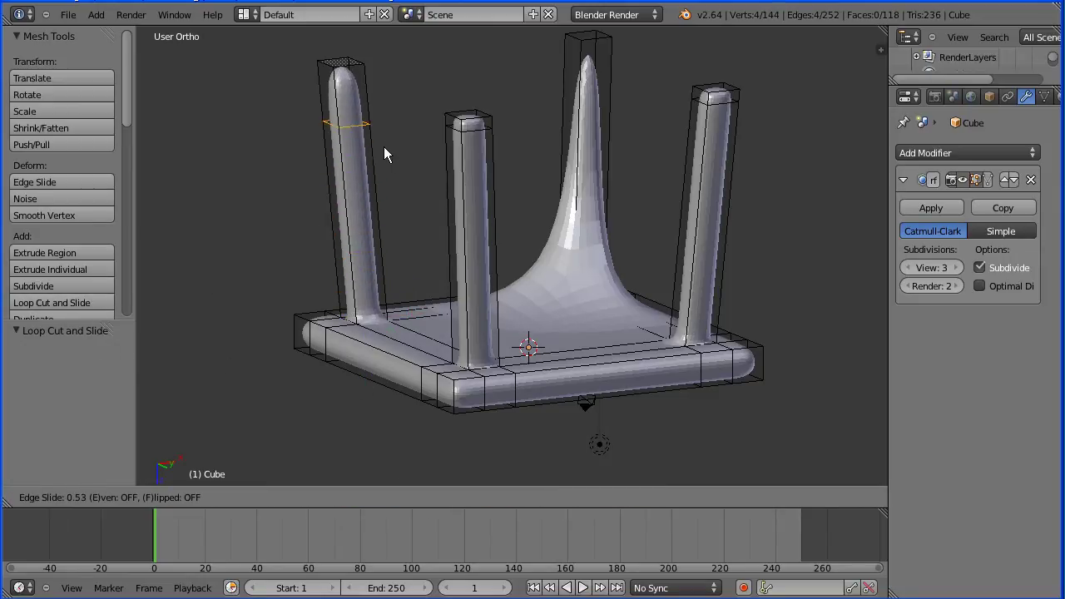
left_click(379, 104)
Step: Add edge loops near the base and top of the spire leg
left_click(75, 303)
left_click(560, 186)
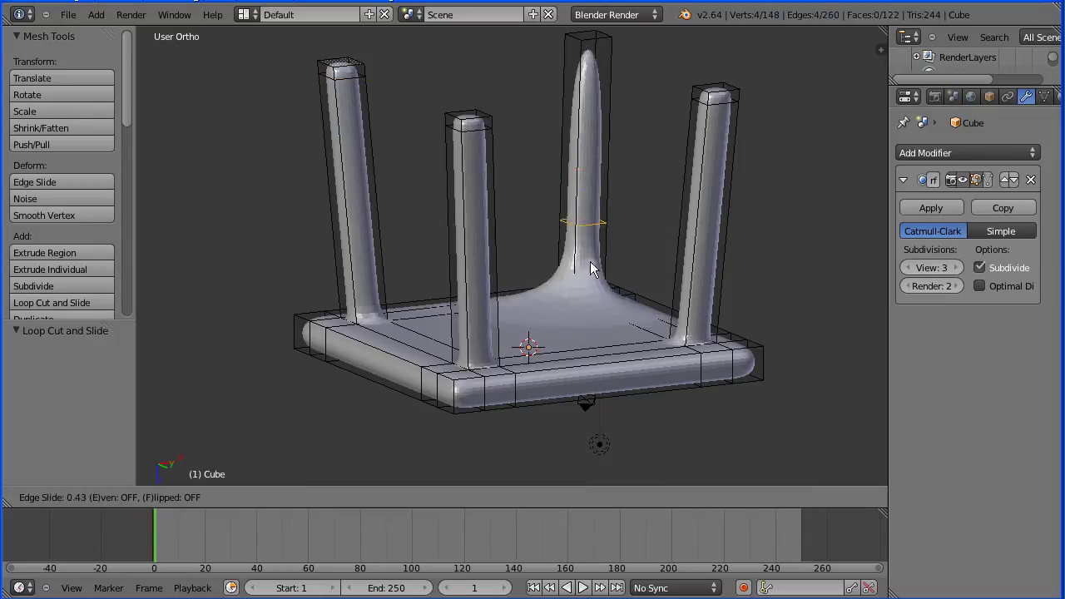
left_click(600, 350)
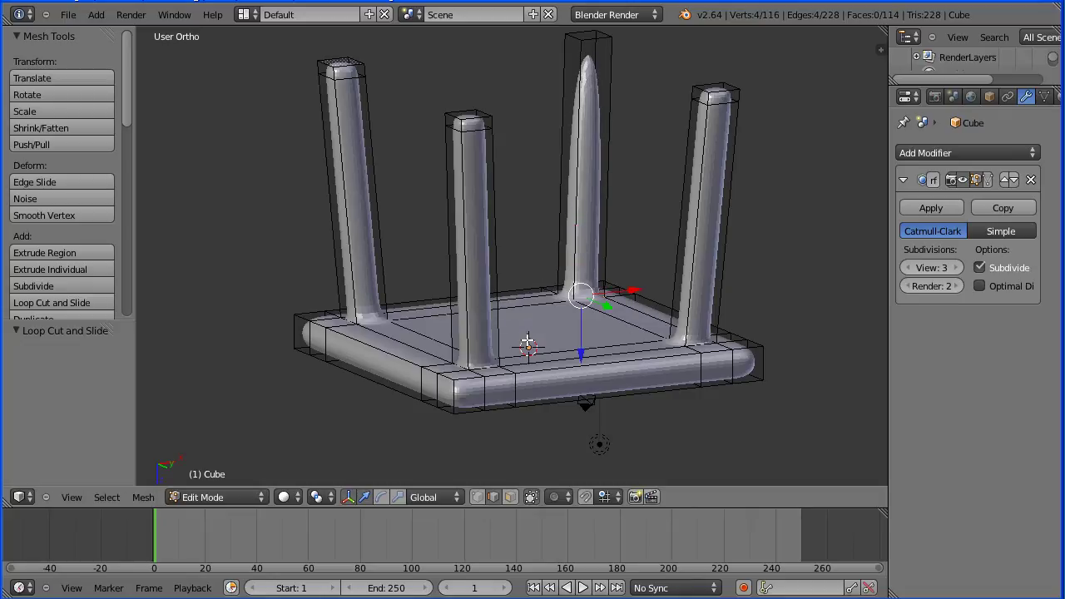
left_click(71, 302)
left_click(584, 182)
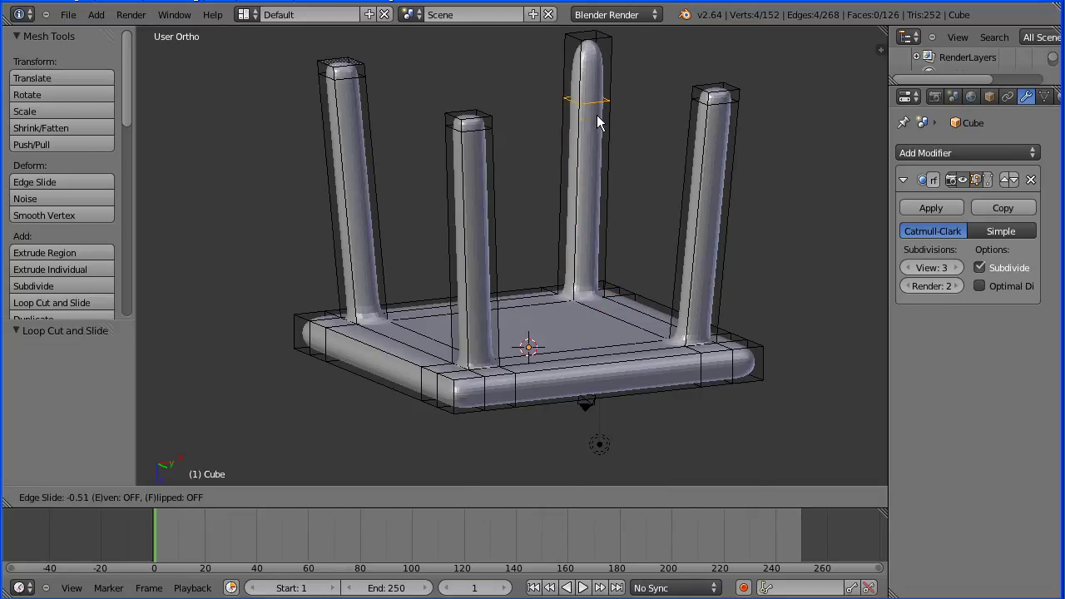
left_click(589, 51)
key("Tab")
key("Tab")
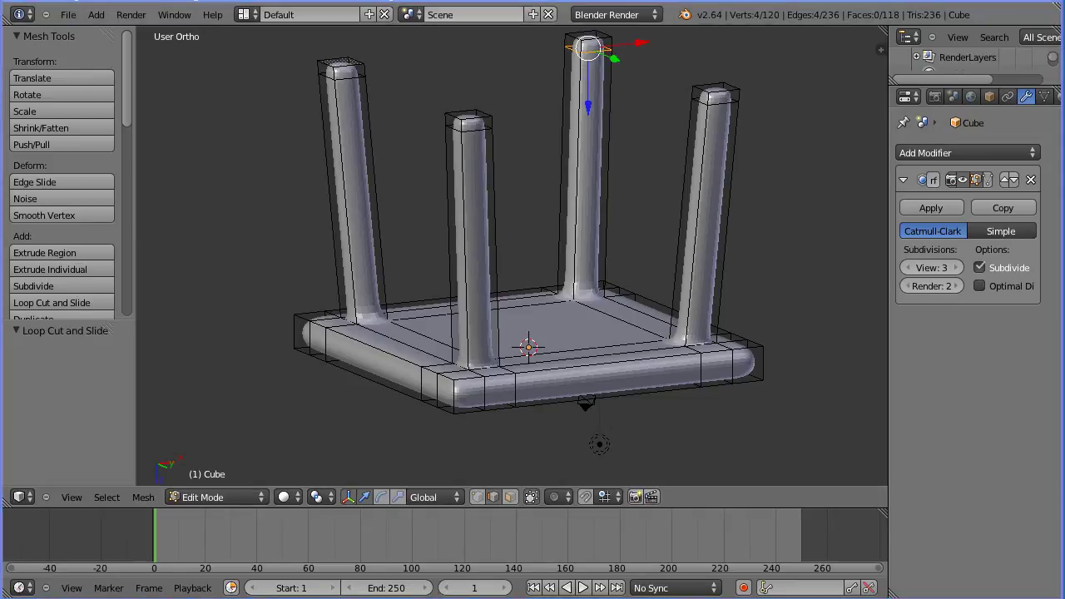
Step: Switch to Front view, orbit to an angled view from above, and allow selecting hidden elements
left_click(69, 498)
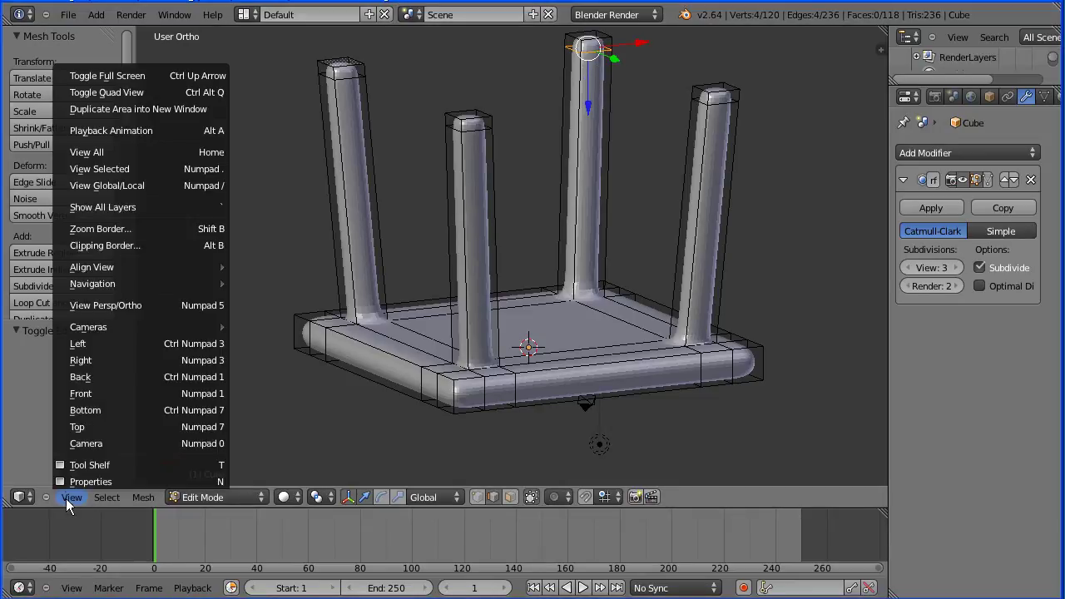
left_click(203, 394)
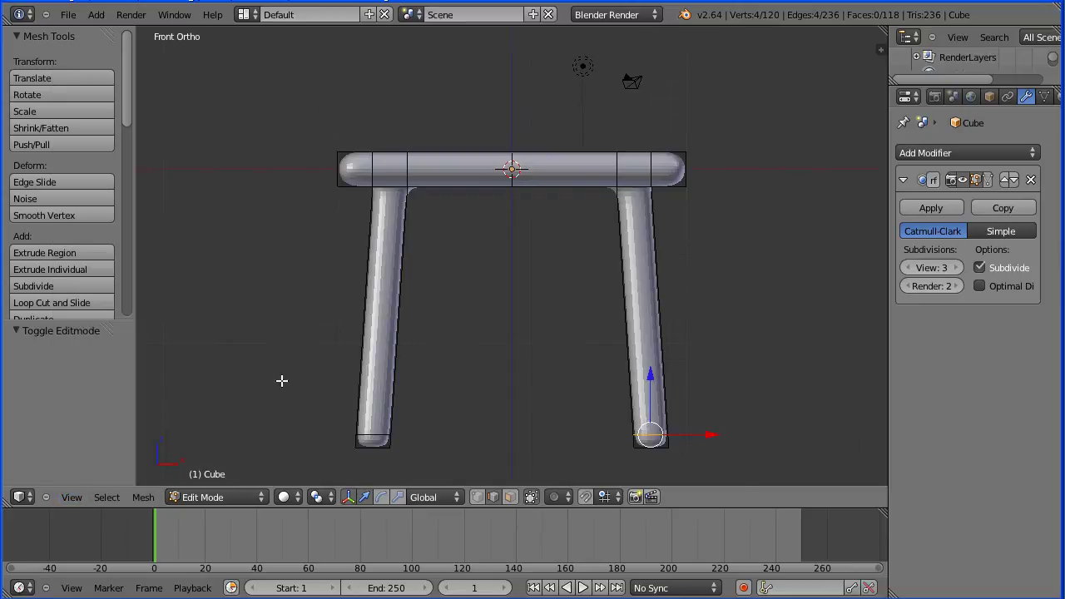
middle_click_drag(731, 109, 665, 157)
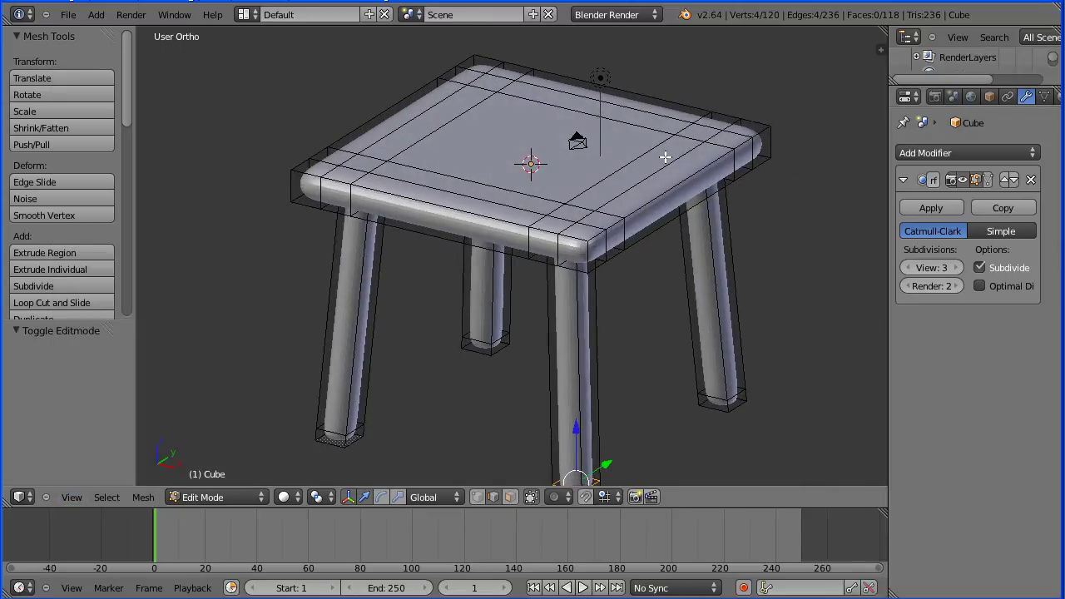
left_click(510, 497)
Step: Select the seat's two back corner faces and extrude them 15 units upward
key("a")
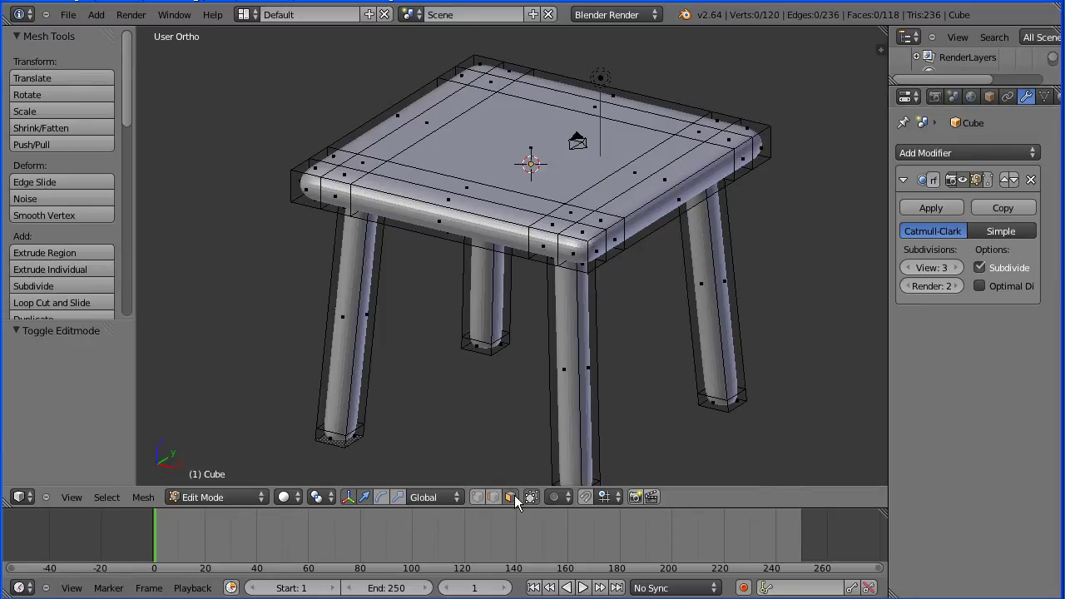
right_click(495, 86)
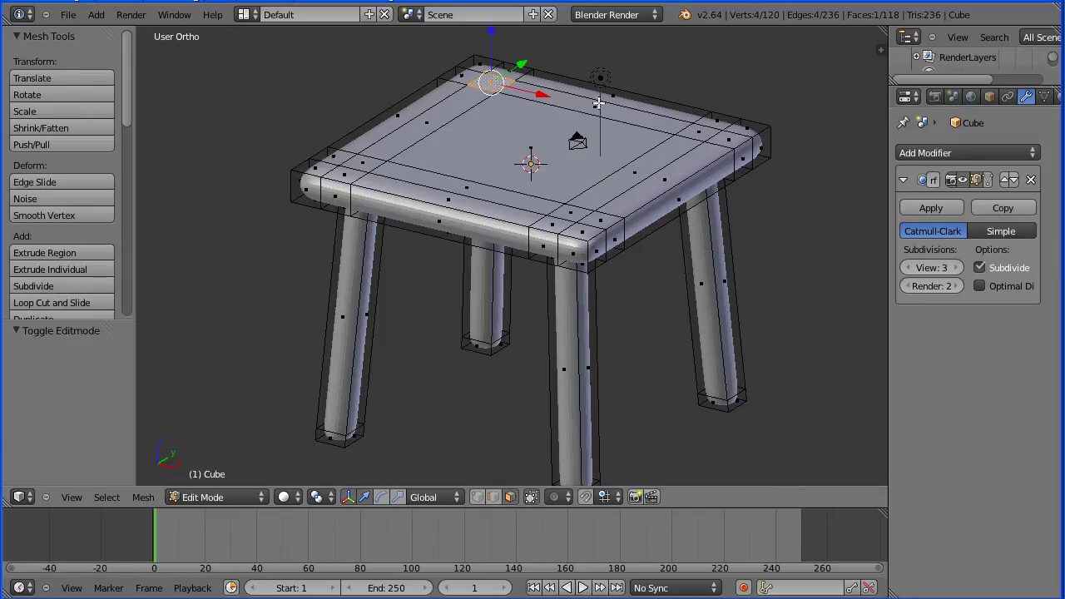
right_click(700, 133, "shift")
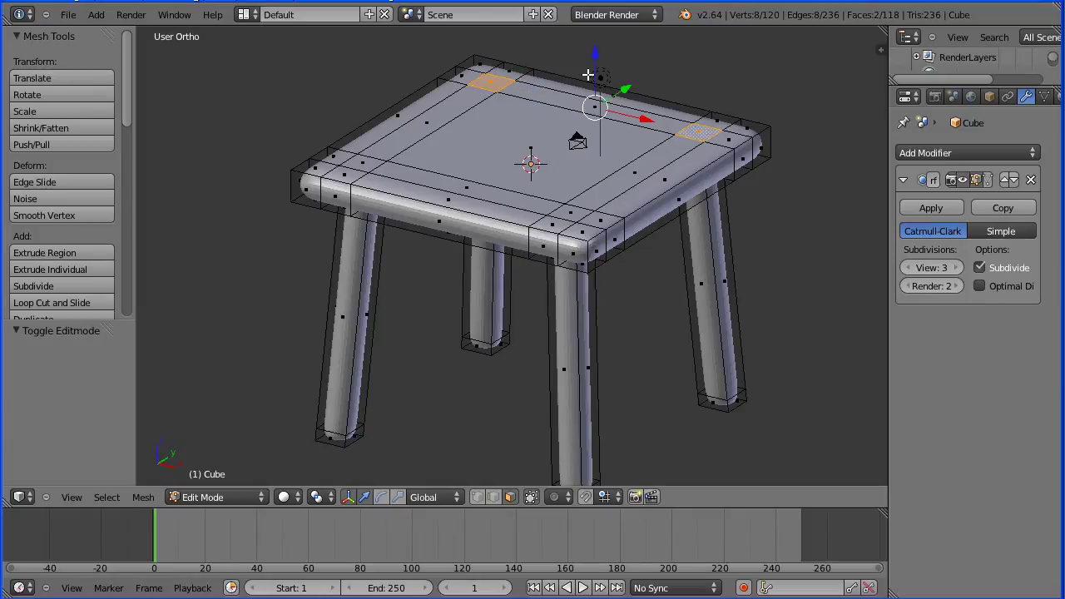
key("e")
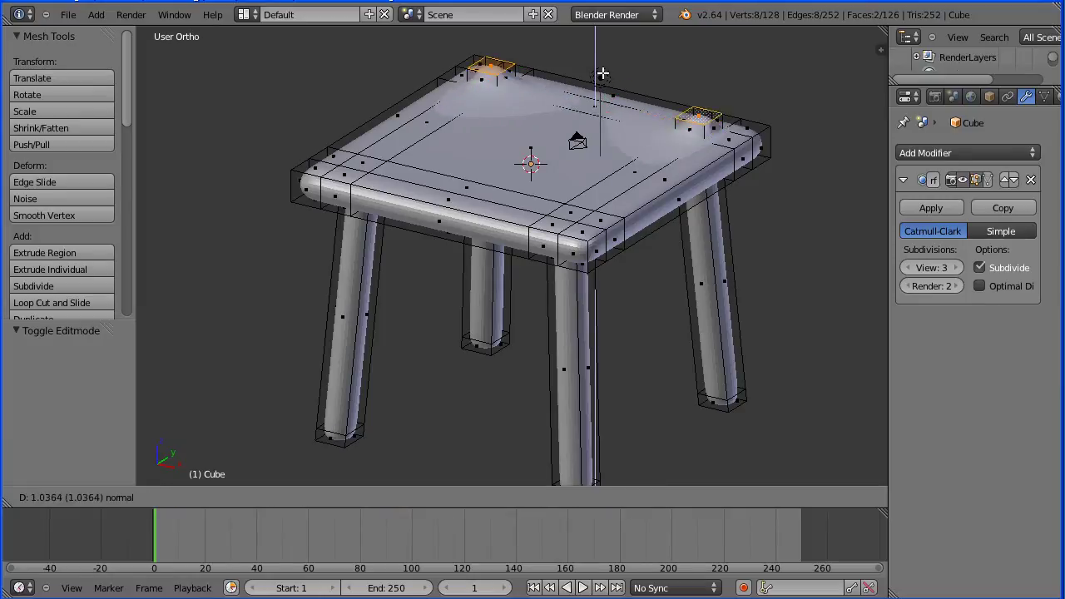
key("1")
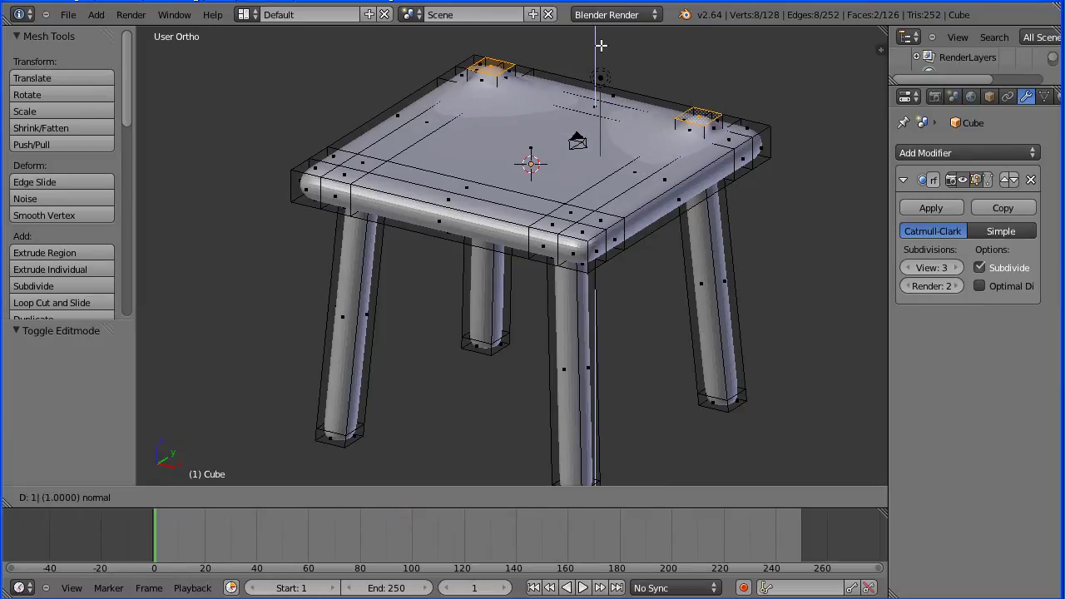
key("5")
key("Return")
key("Tab")
key("Tab")
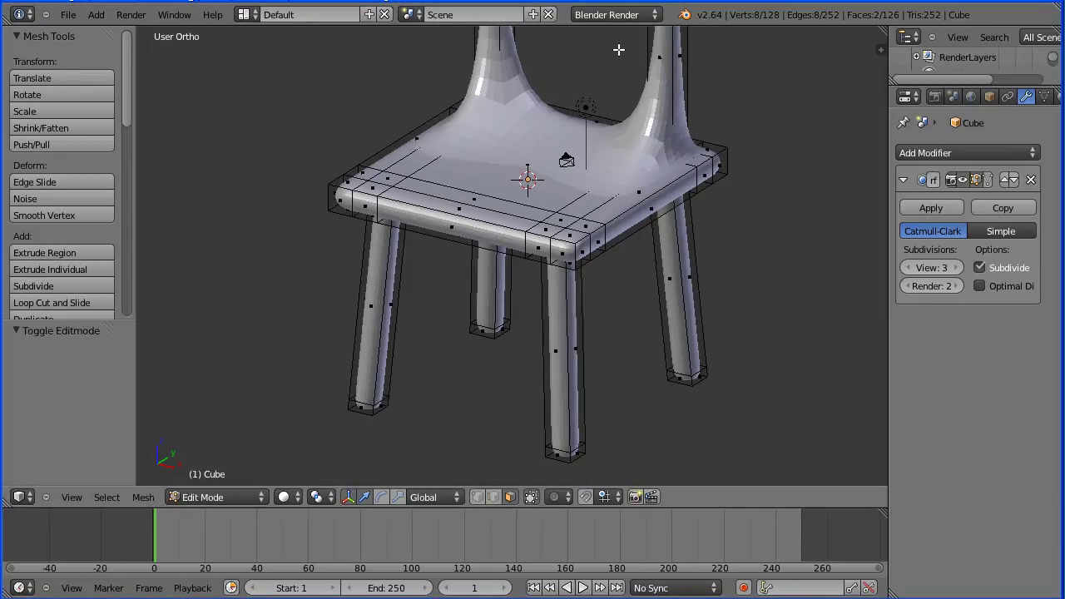
middle_click_drag(601, 36, 562, 188, "shift")
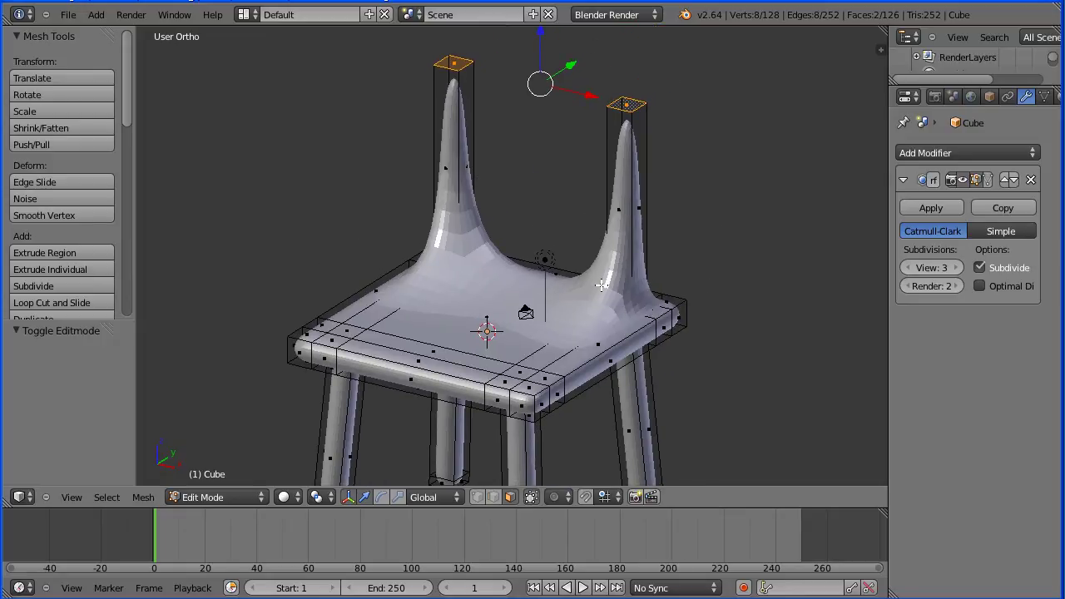
left_click(93, 302)
Step: Cut two edge loops on the left back post, one near its top
left_click(433, 173)
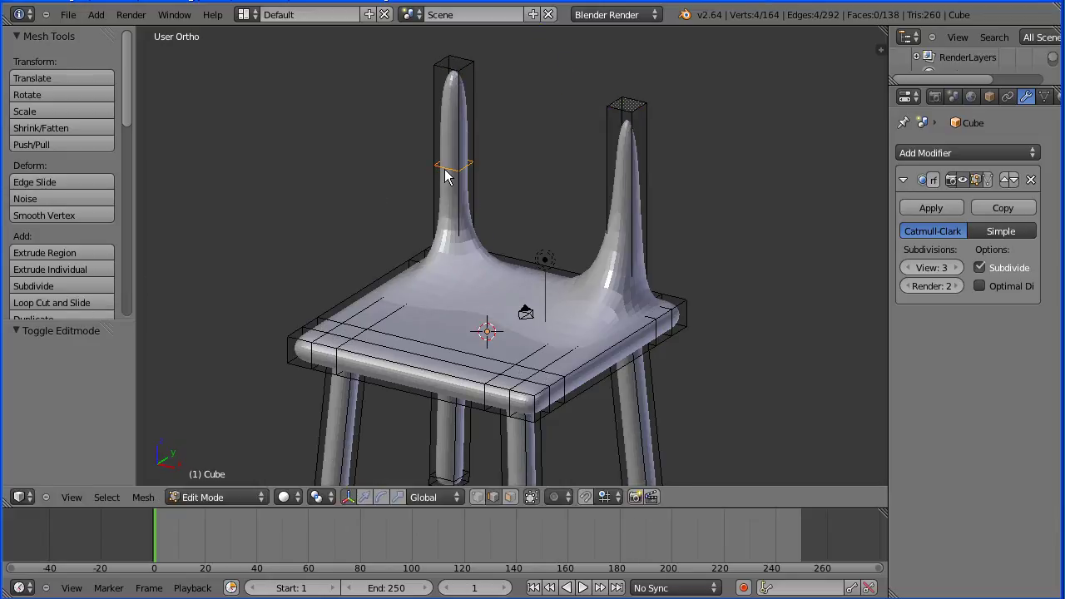
right_click(457, 293)
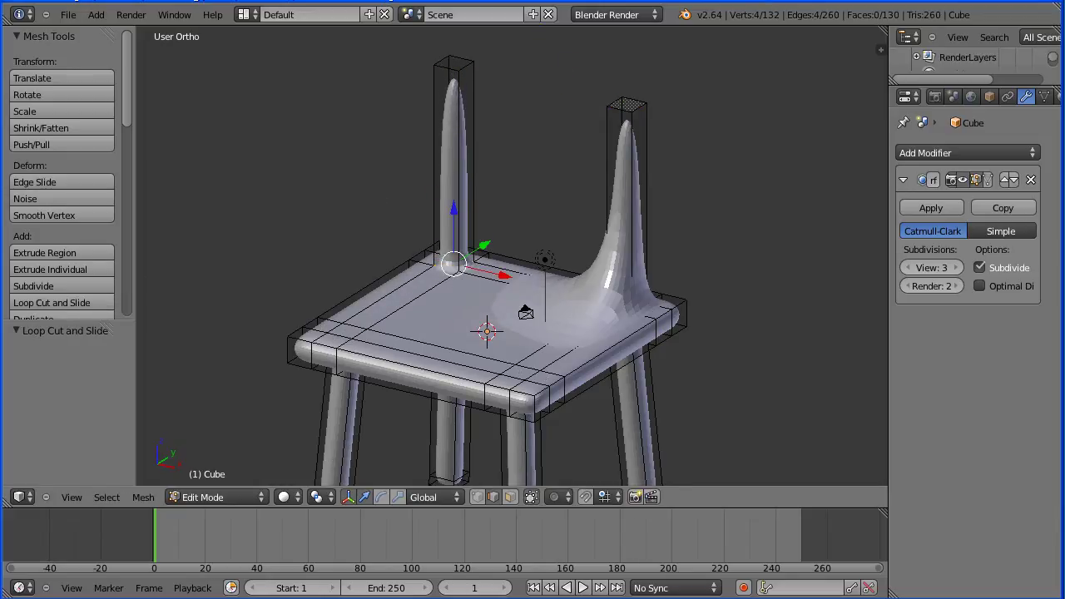
left_click(87, 300)
left_click(458, 171)
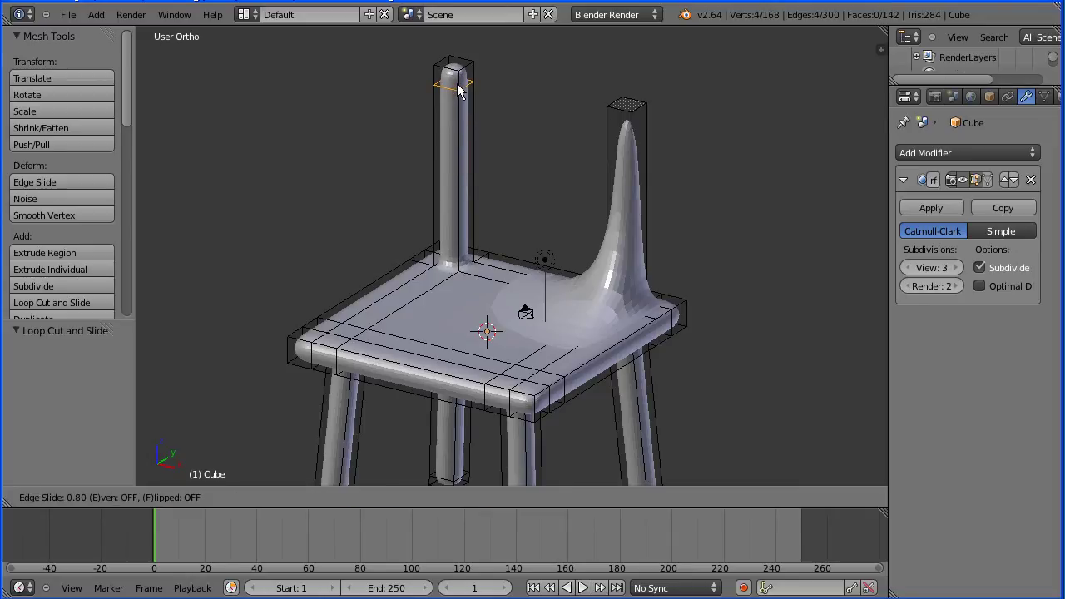
right_click(460, 86)
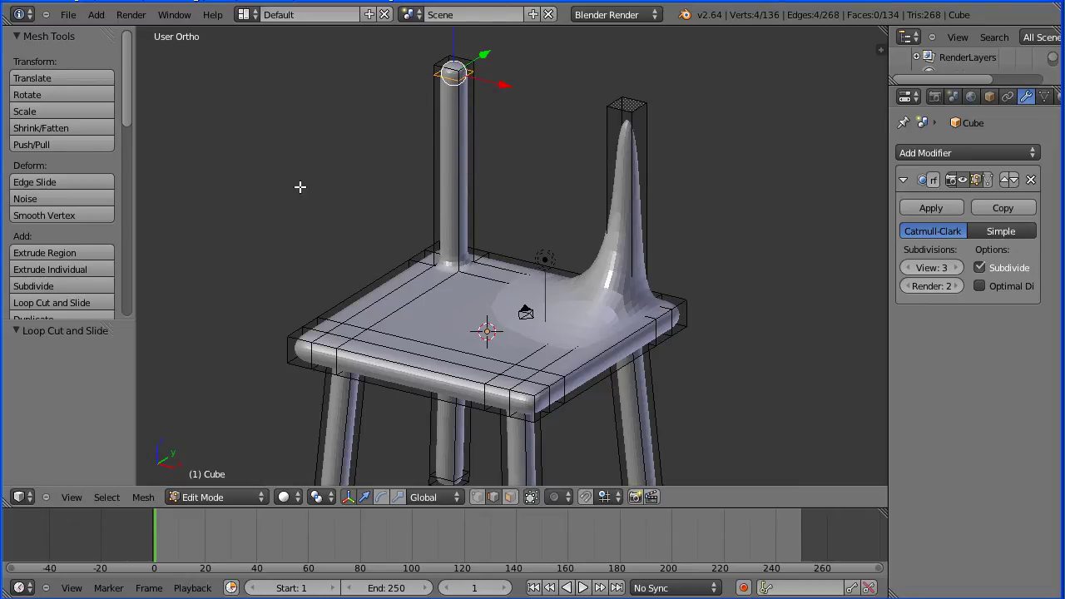
Step: Add edge loops near the base and top of the right back post
left_click(98, 299)
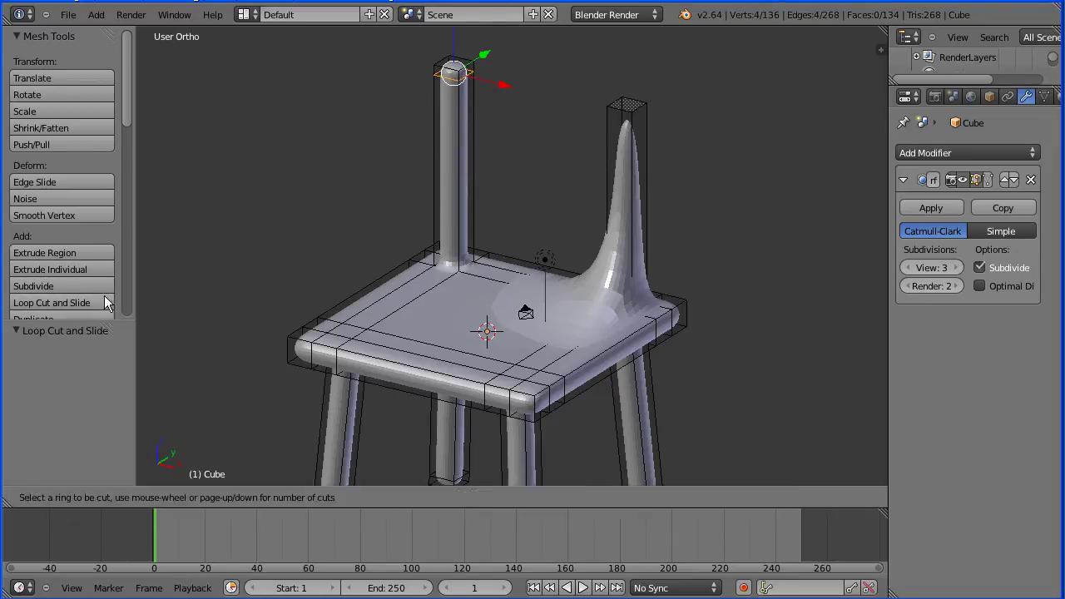
left_click(651, 238)
left_click(642, 358)
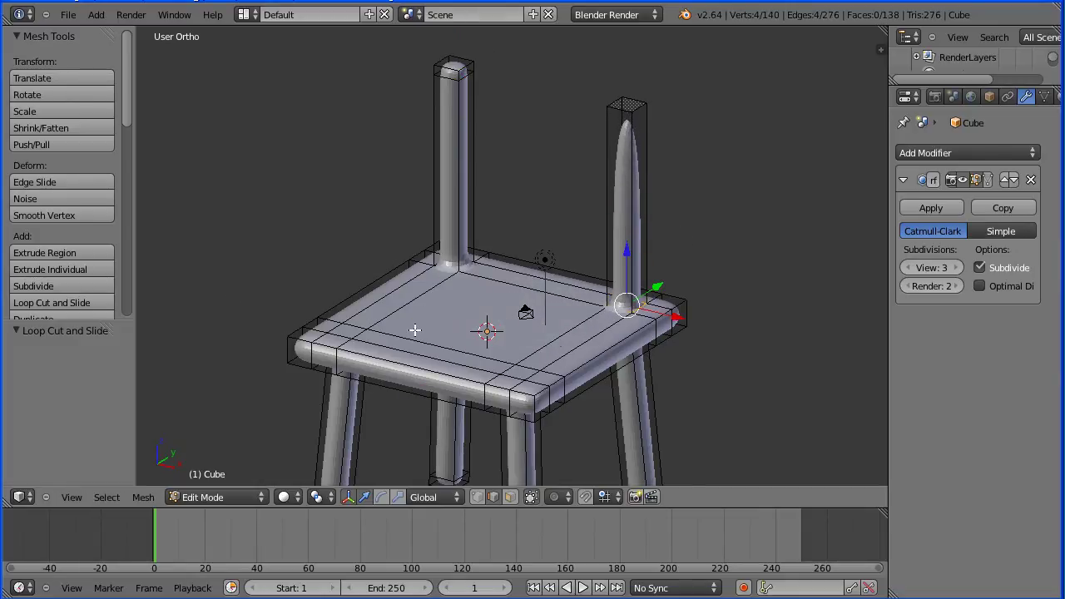
left_click(92, 304)
left_click(620, 224)
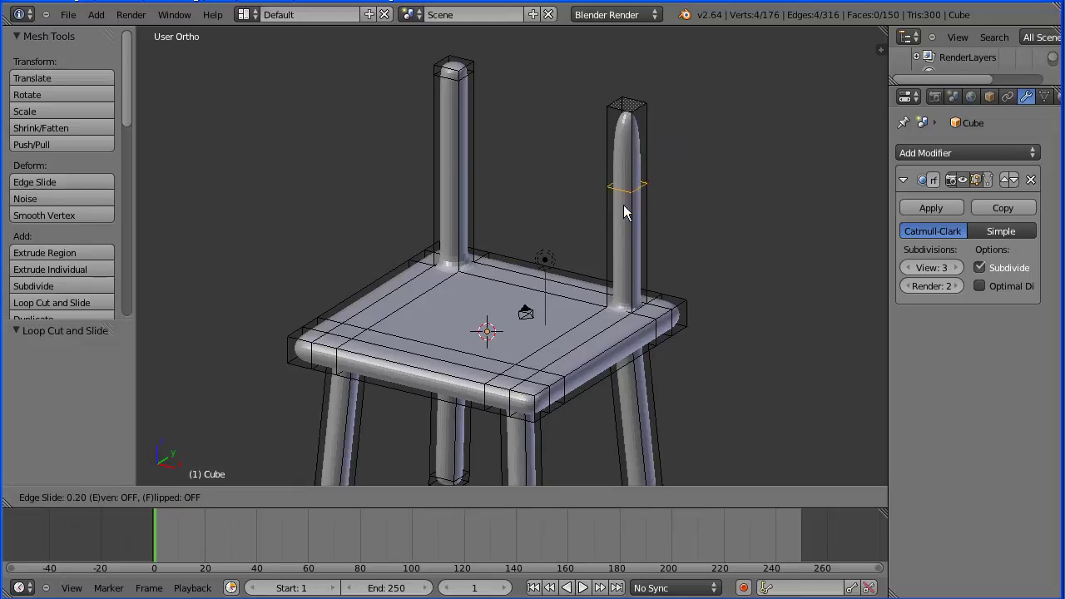
left_click(624, 143)
key("Tab")
key("Tab")
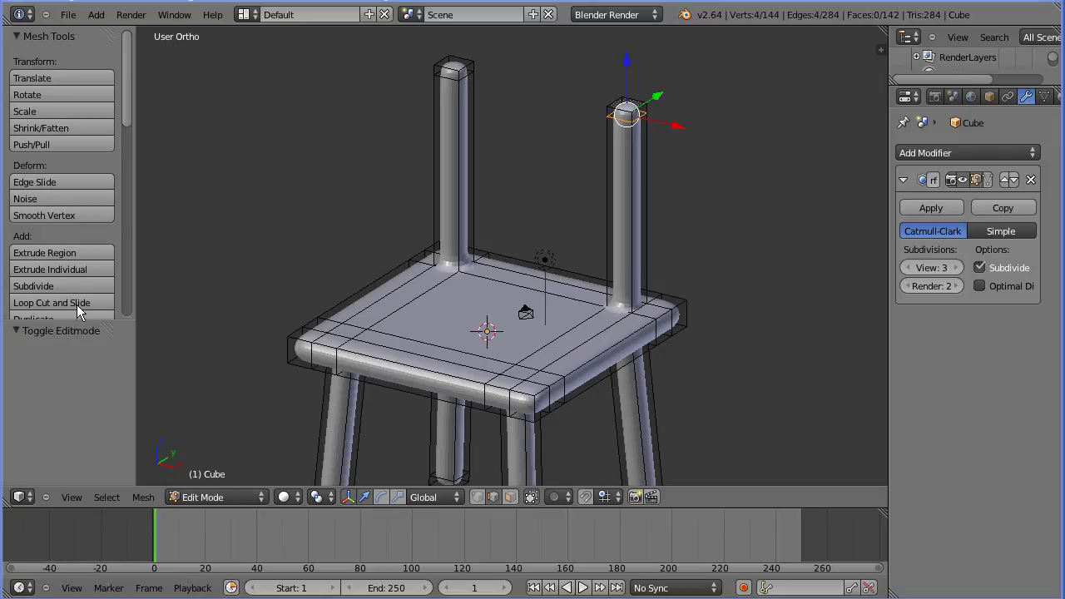
Step: Add an edge loop partway up each back post
left_click(78, 303)
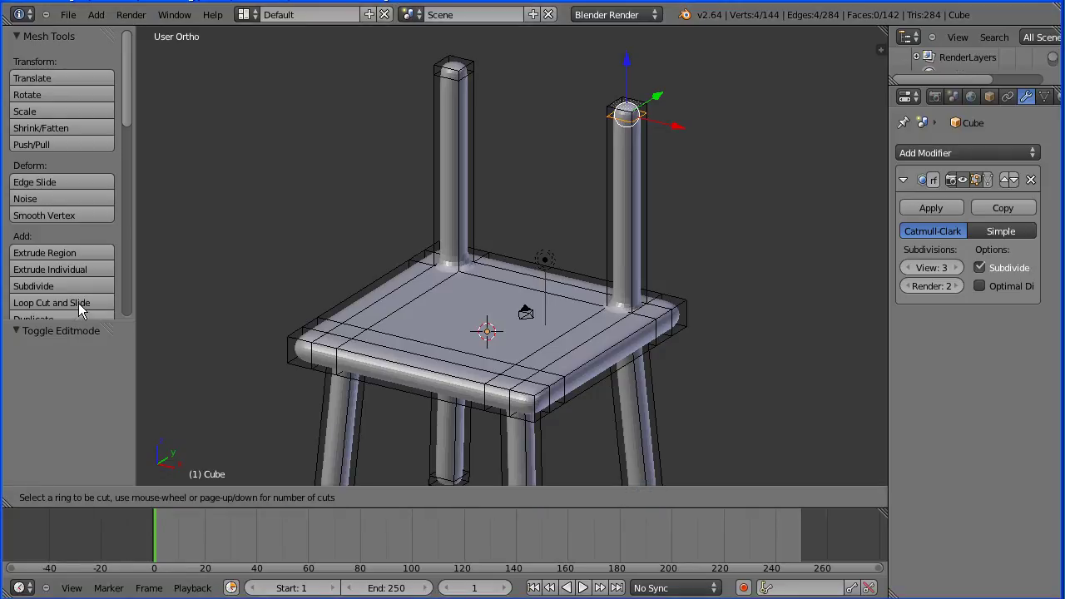
left_click(434, 172)
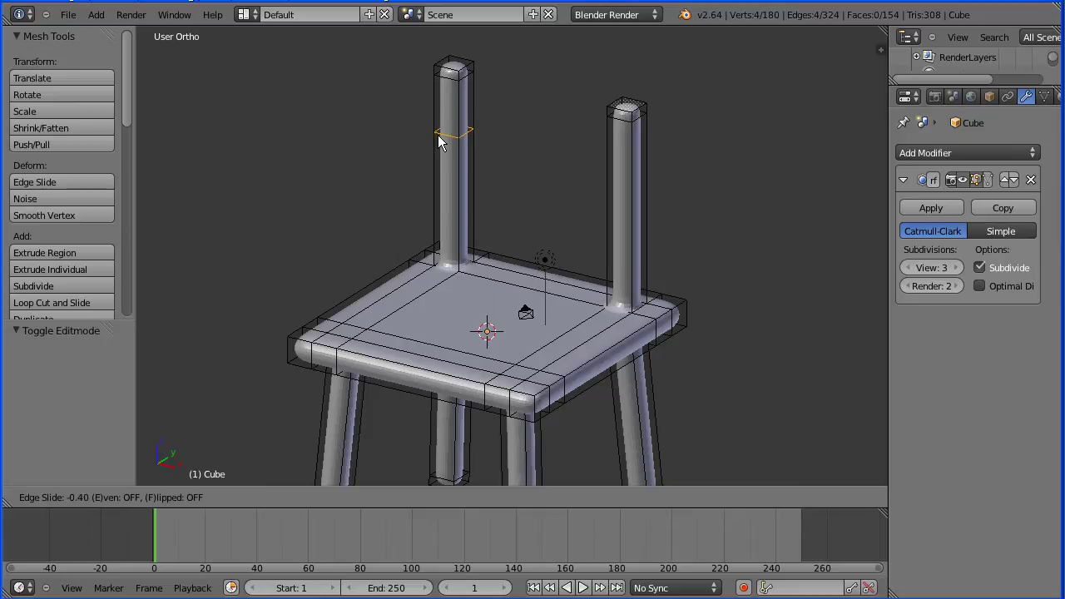
left_click(438, 135)
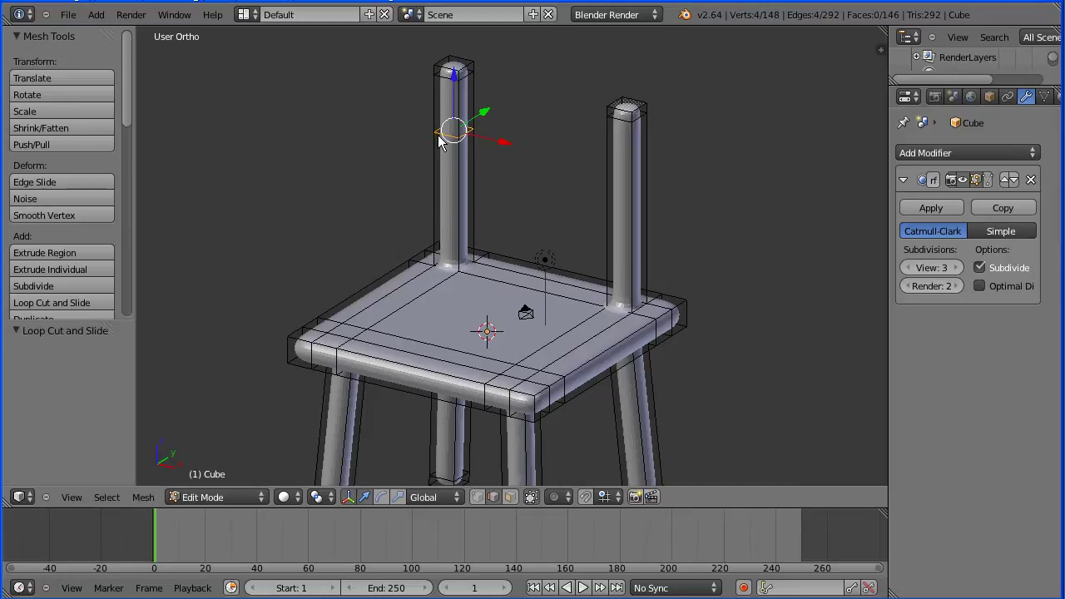
left_click(55, 304)
left_click(648, 195)
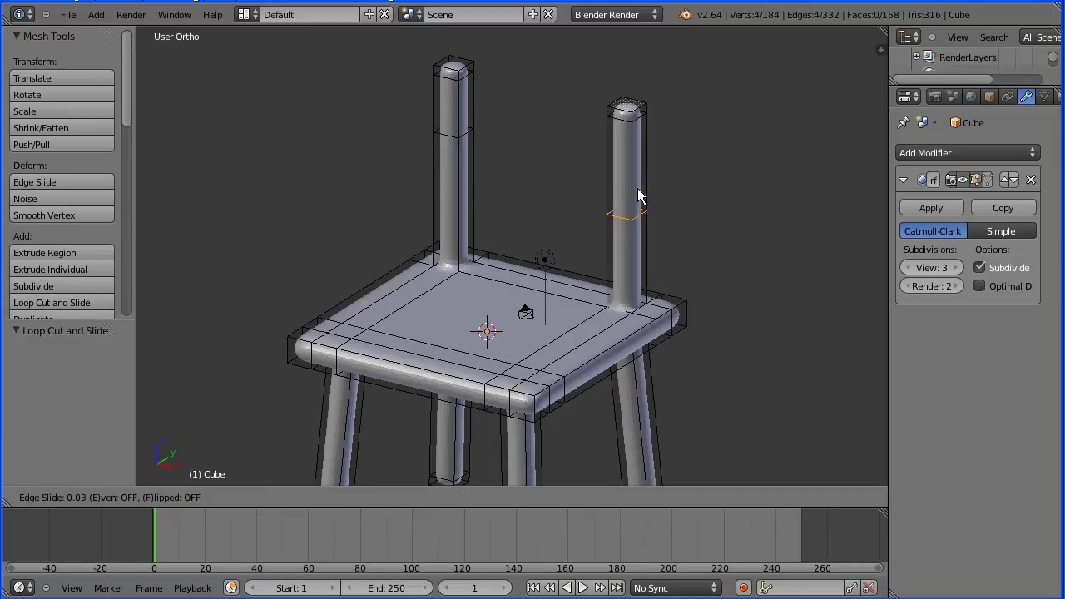
left_click(651, 147)
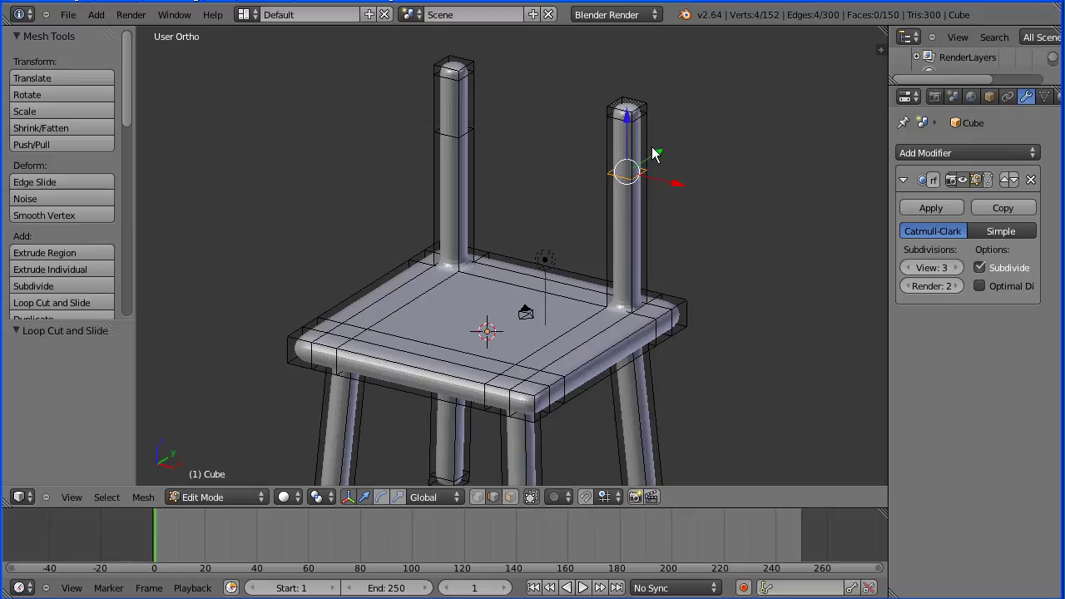
key("Tab")
key("Tab")
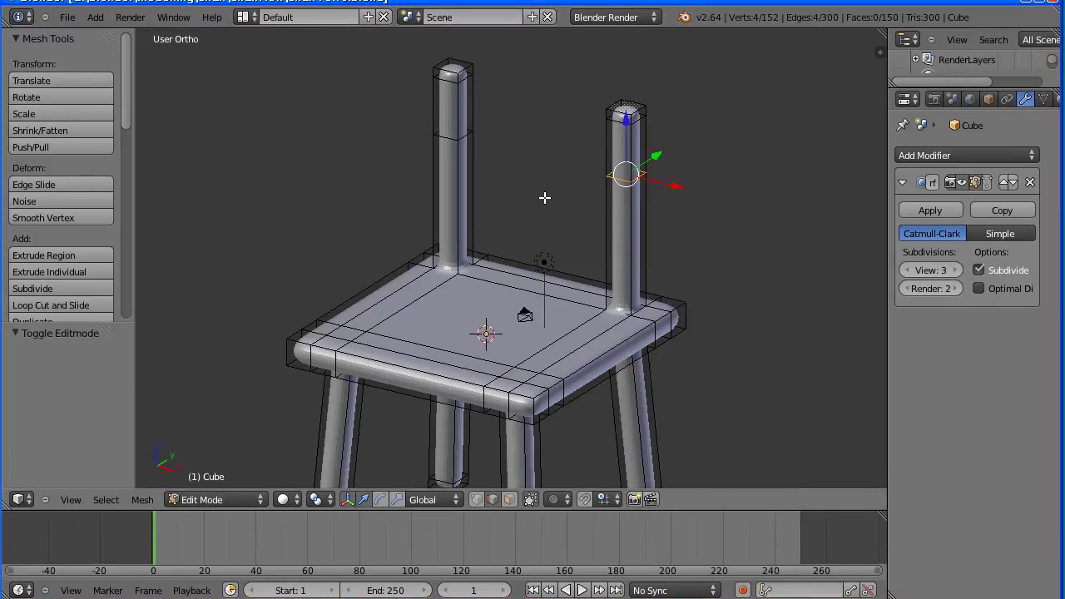
Step: Subdivide an edge at the top of the left post with 2 cuts
scroll(545, 194, "up", 2)
middle_click_drag(517, 73, 483, 221, "shift")
right_click(408, 147)
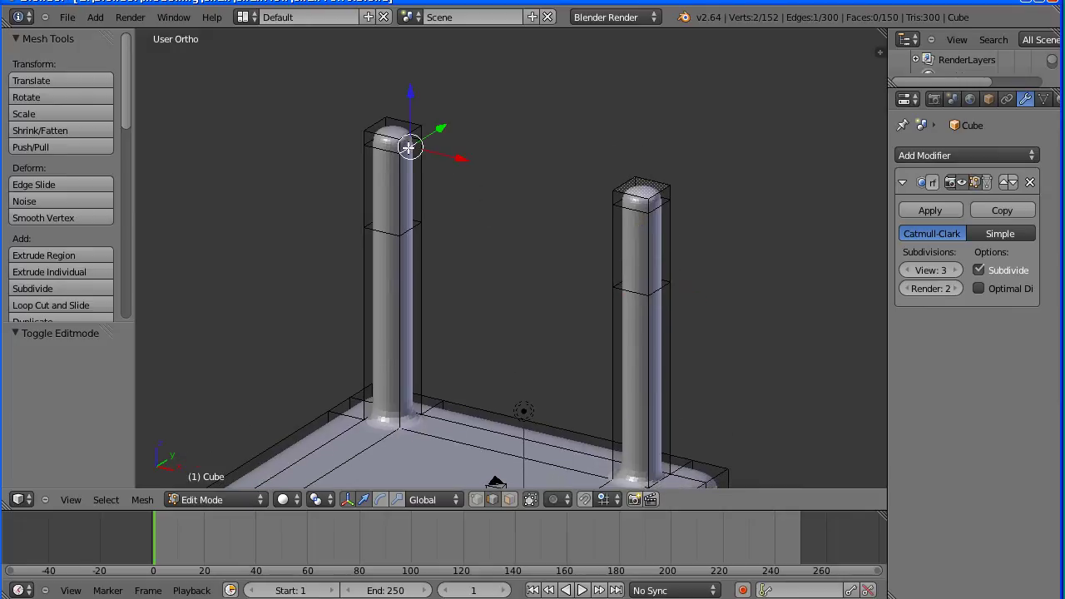
left_click(347, 500)
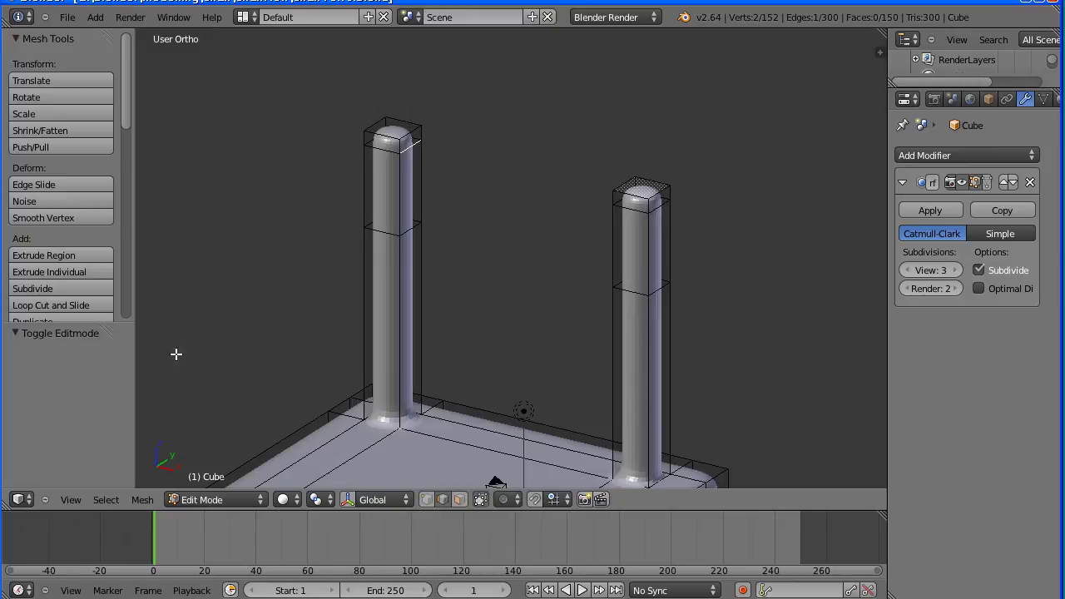
left_click(66, 288)
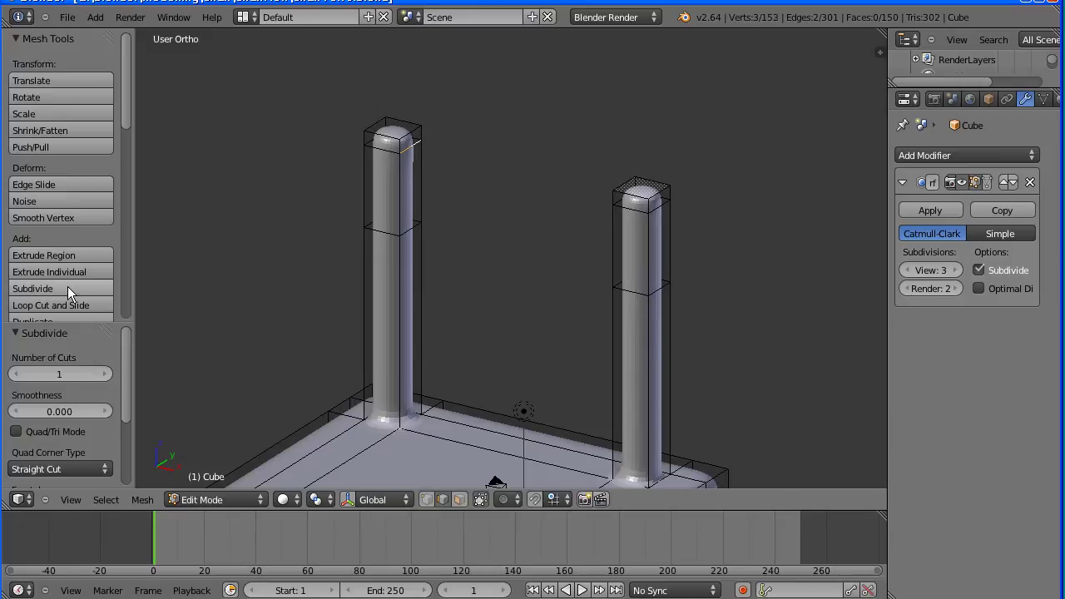
left_click(106, 375)
Step: Subdivide an edge on the left post's loop and one on the middle loop, each with 2 cuts
right_click(408, 234)
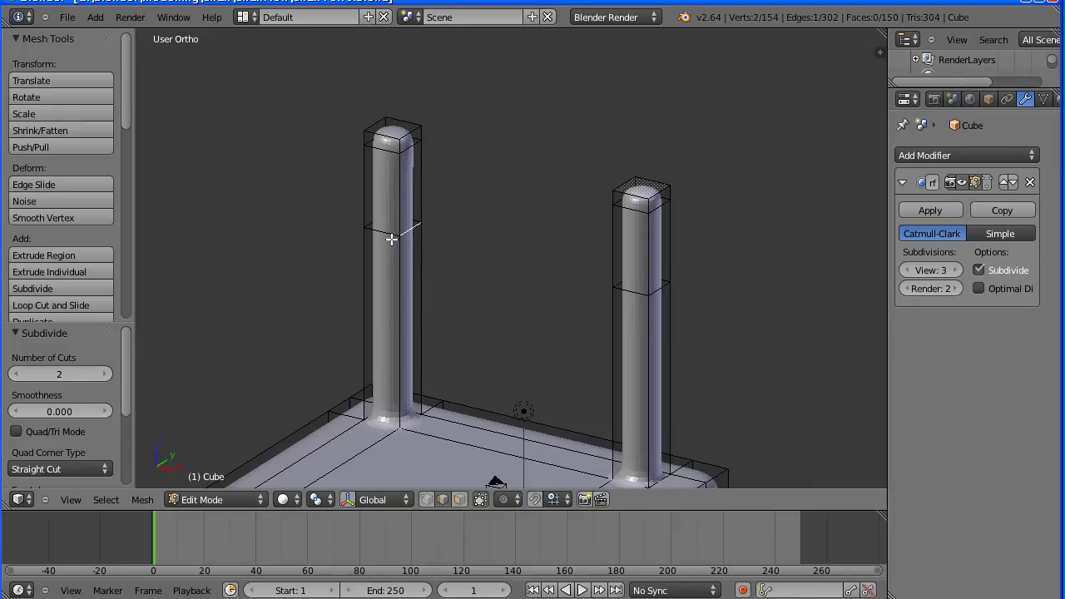
left_click(61, 289)
middle_click_drag(309, 313, 465, 311)
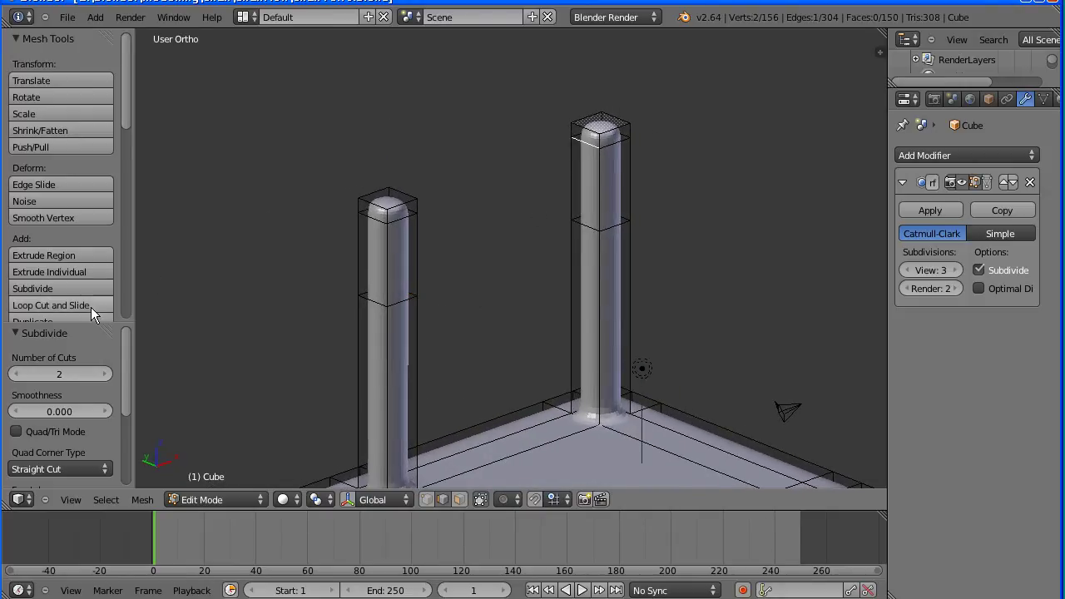
left_click(83, 286)
left_click(102, 371)
right_click(583, 226)
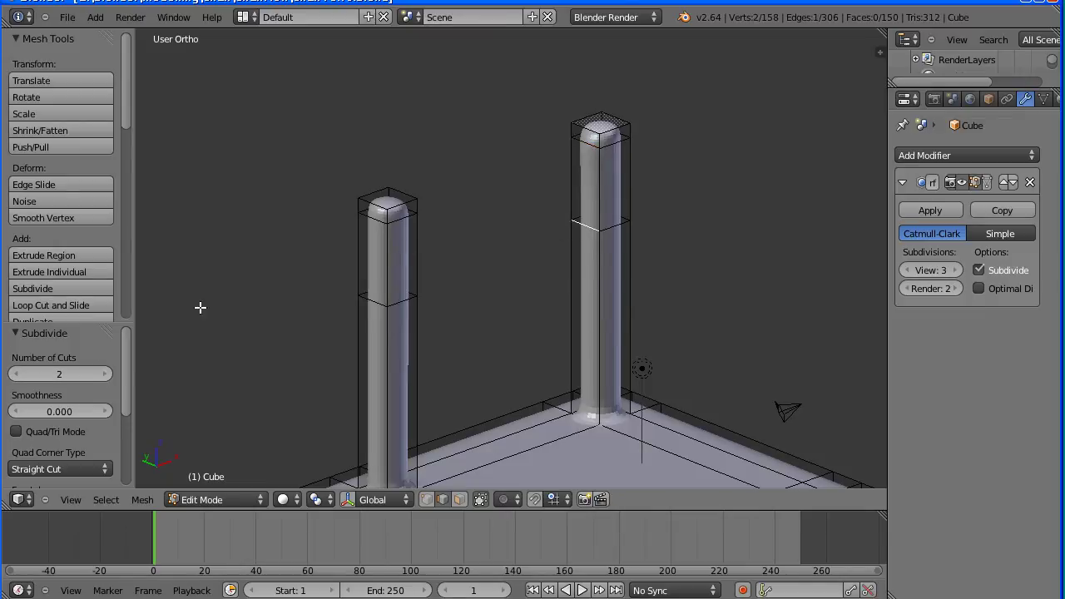
left_click(72, 287)
left_click(90, 367)
type("2")
key("Return")
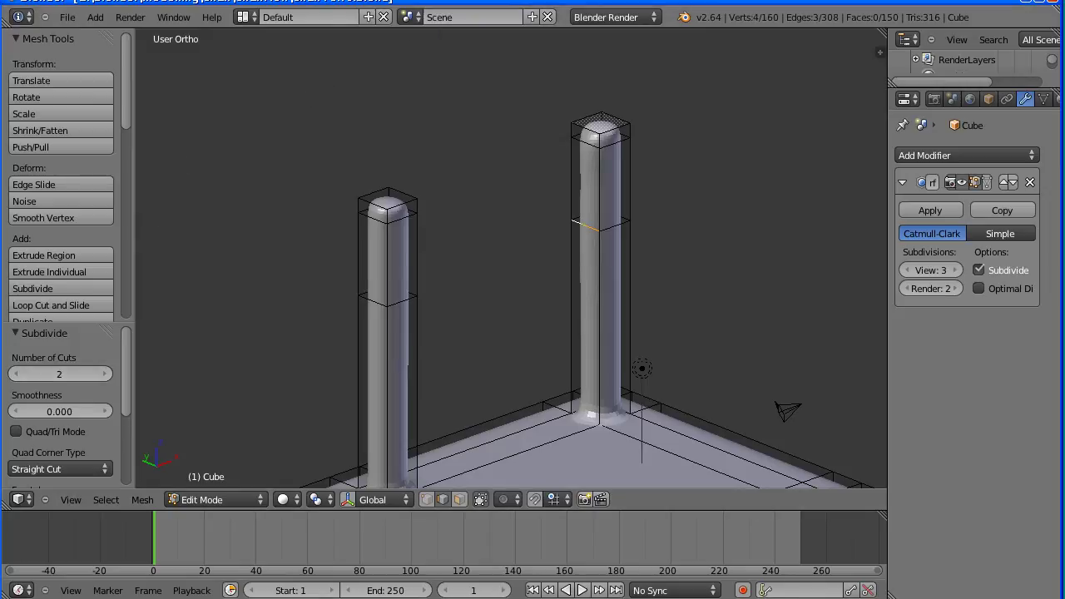
key("Tab")
key("Tab")
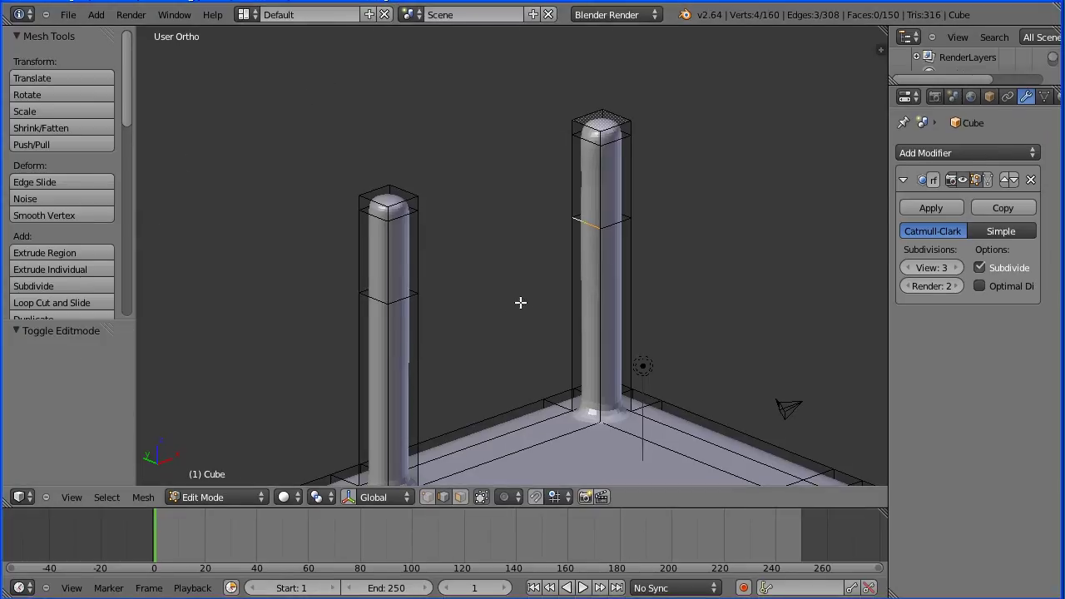
Step: Switch to vertex select and select the vertex near the right post's top
left_click(428, 498)
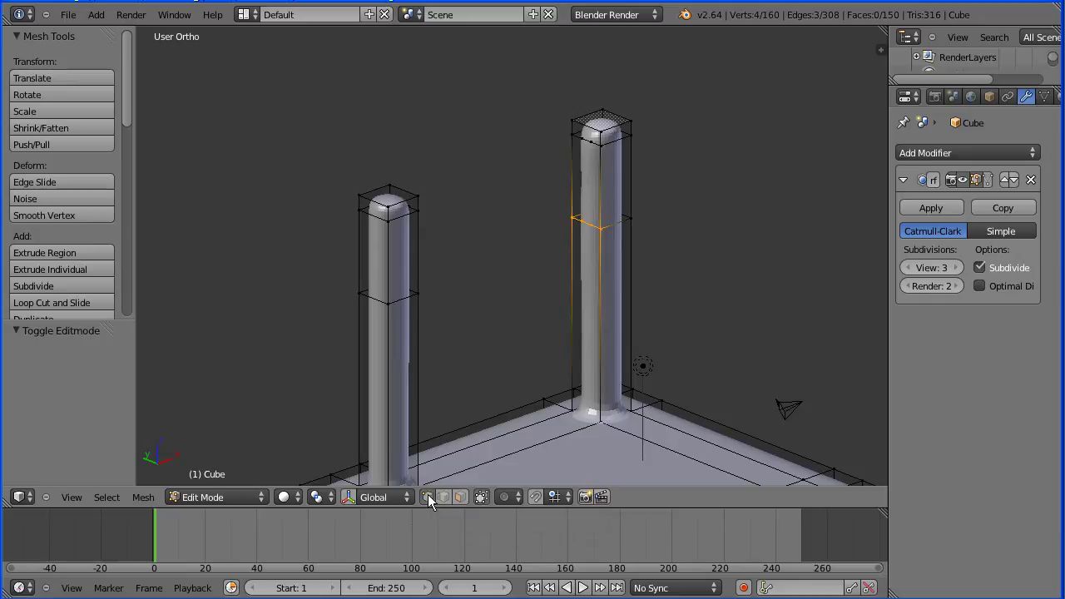
right_click(581, 145)
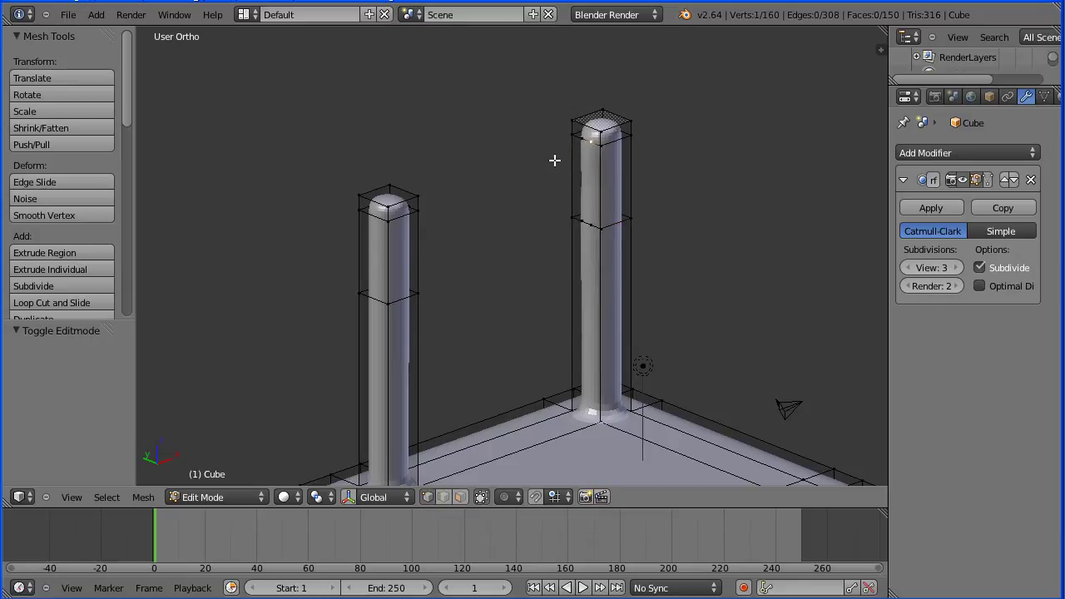
scroll(126, 119, "down", 4)
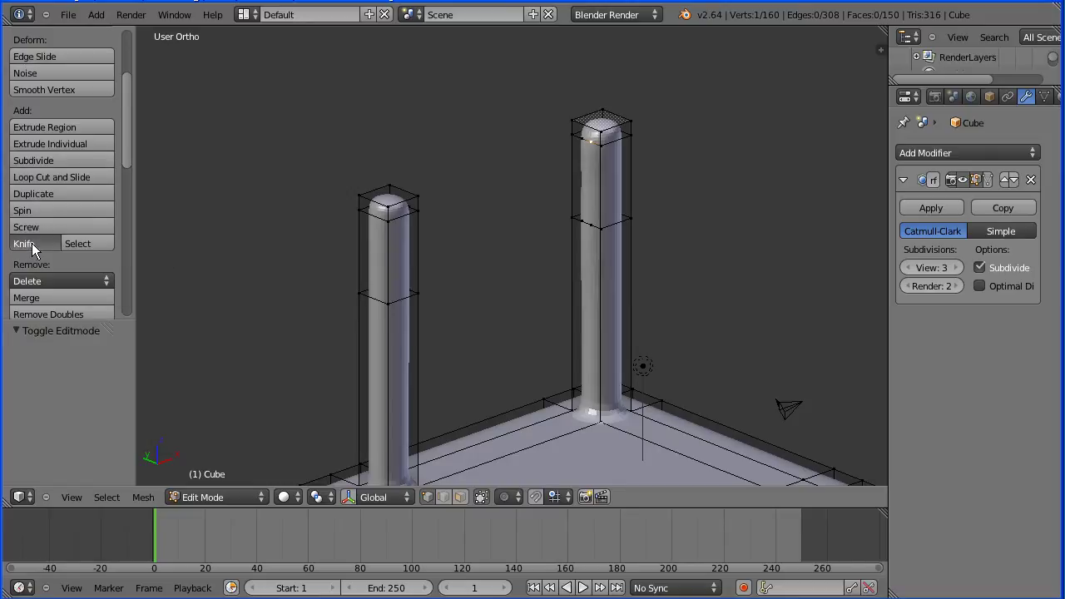
Step: Knife-cut two vertical lines from the top vertex down on the right back post
left_click(34, 246)
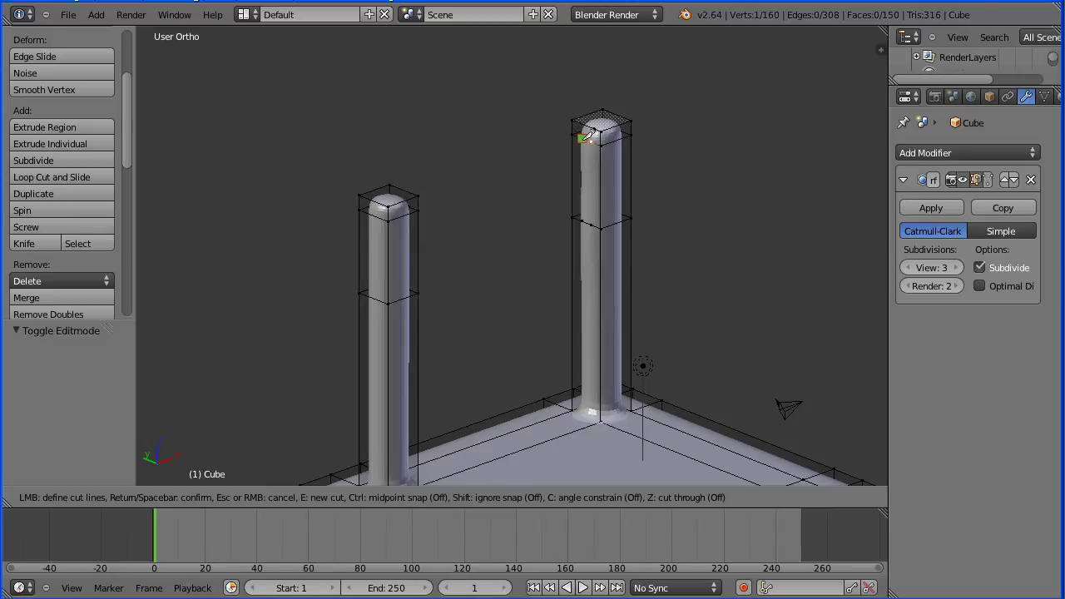
left_click(589, 138)
left_click(583, 219)
key("Return")
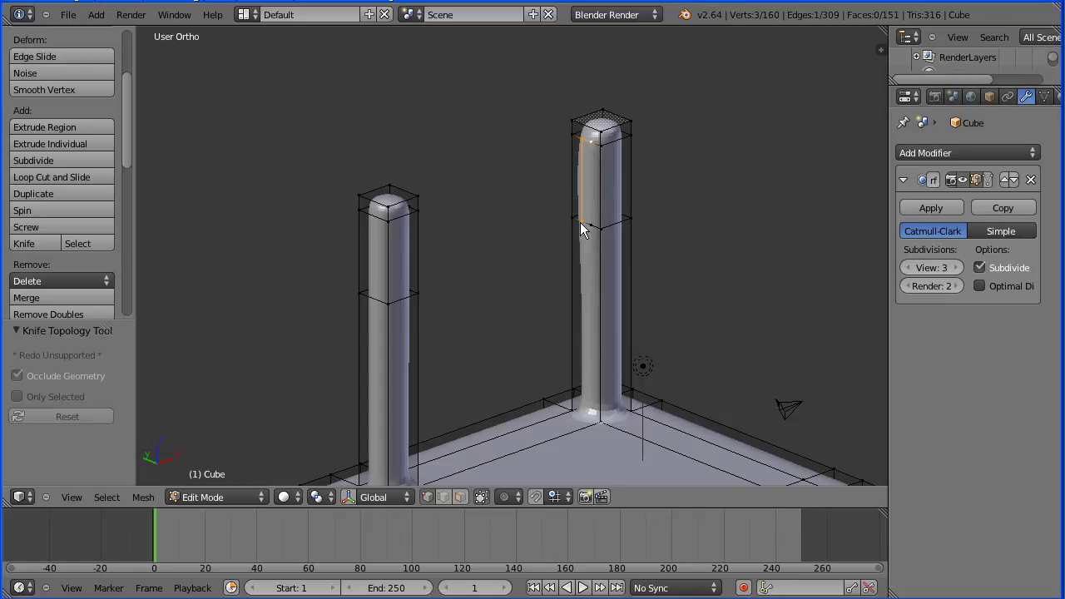
left_click(47, 241)
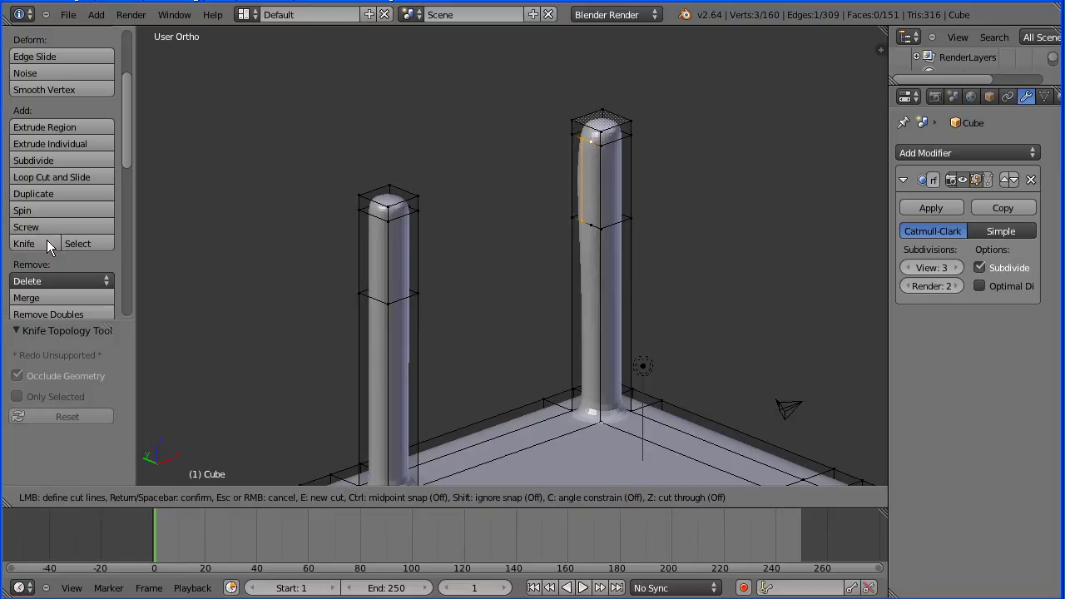
left_click(590, 140)
left_click(590, 223)
key("Return")
key("Tab")
key("Tab")
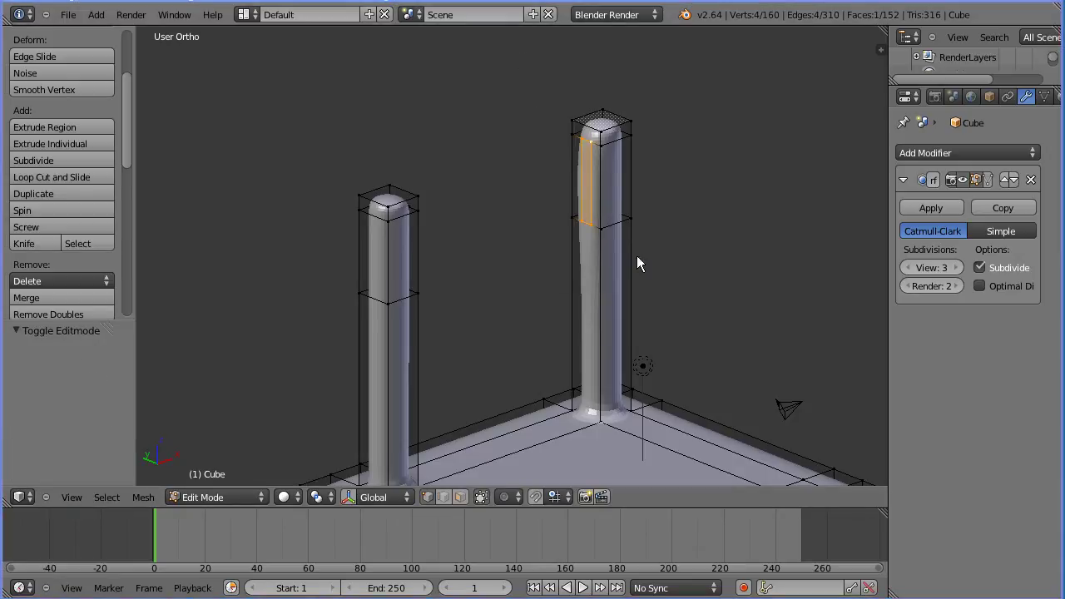
Step: Knife-cut two vertical lines from the top down on the left back post, closing a face
middle_click_drag(739, 254, 557, 236)
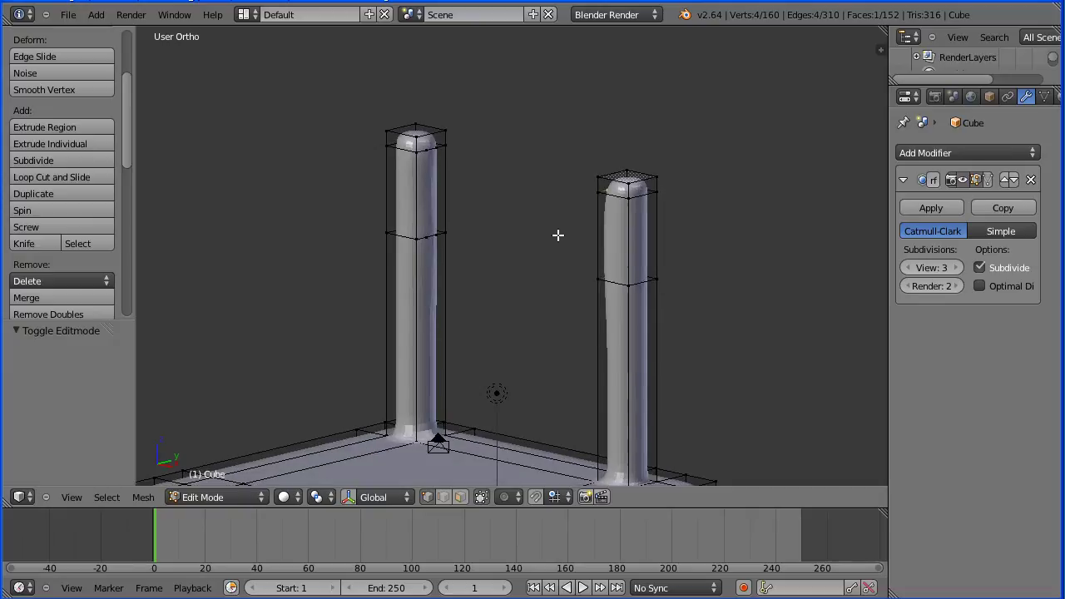
left_click(35, 244)
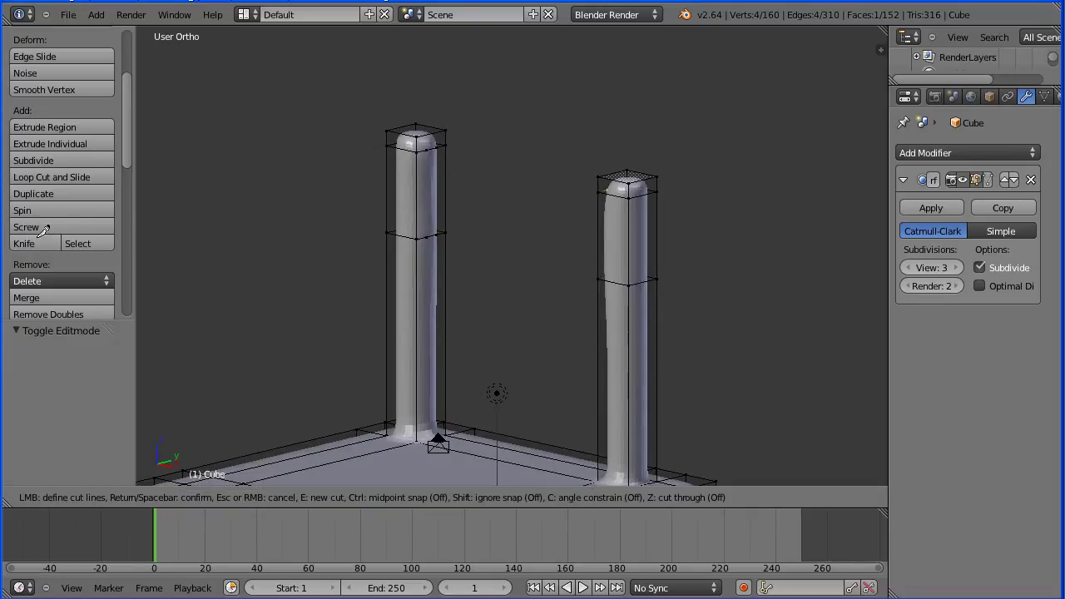
left_click(426, 150)
left_click(426, 235)
key("Return")
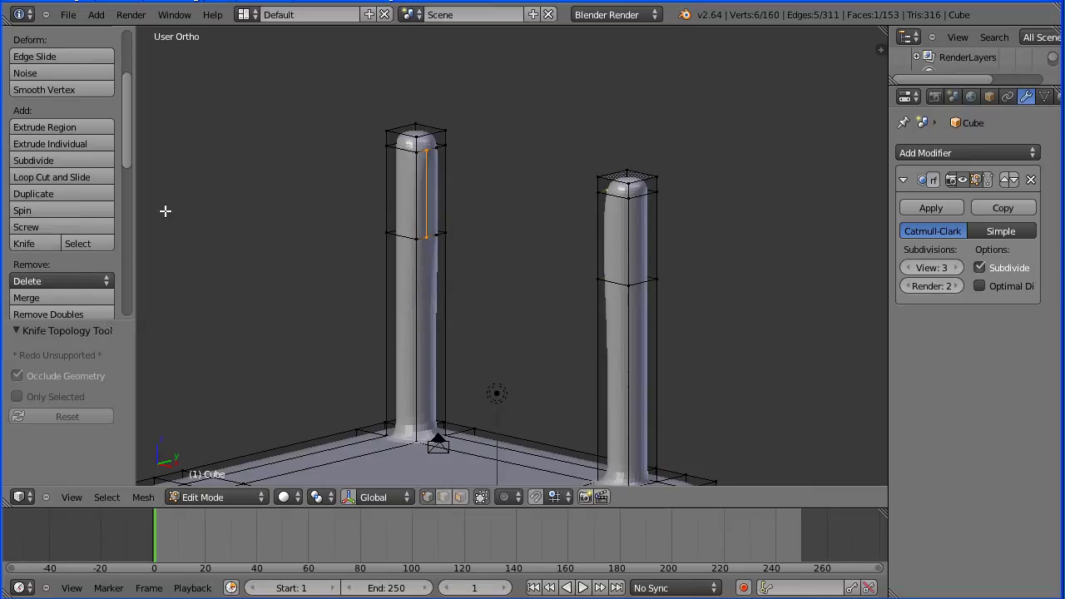
left_click(33, 242)
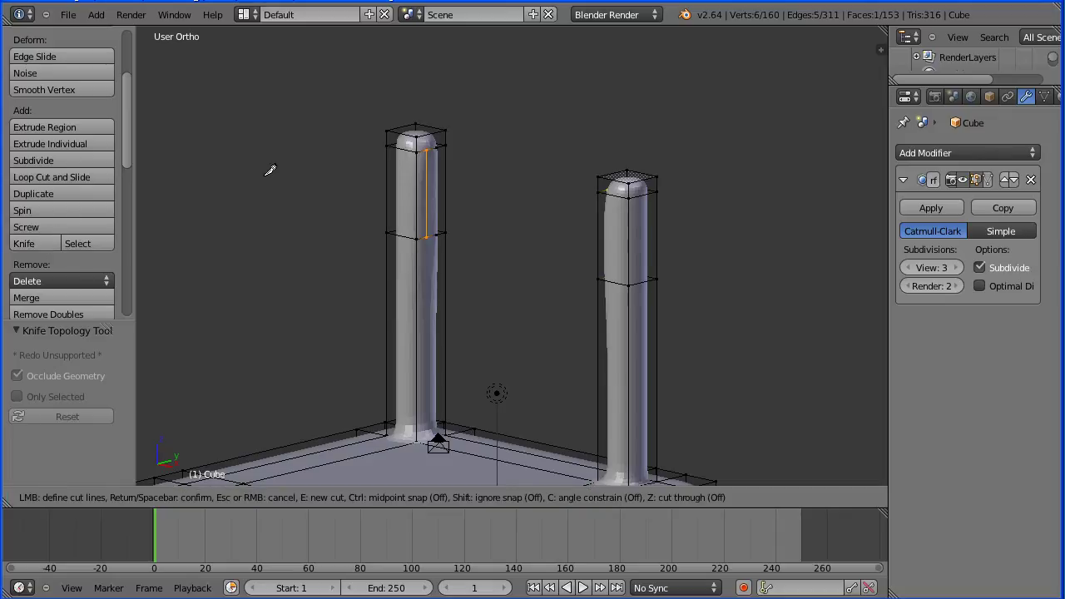
left_click(437, 143)
left_click(438, 233)
key("Return")
key("Tab")
key("Tab")
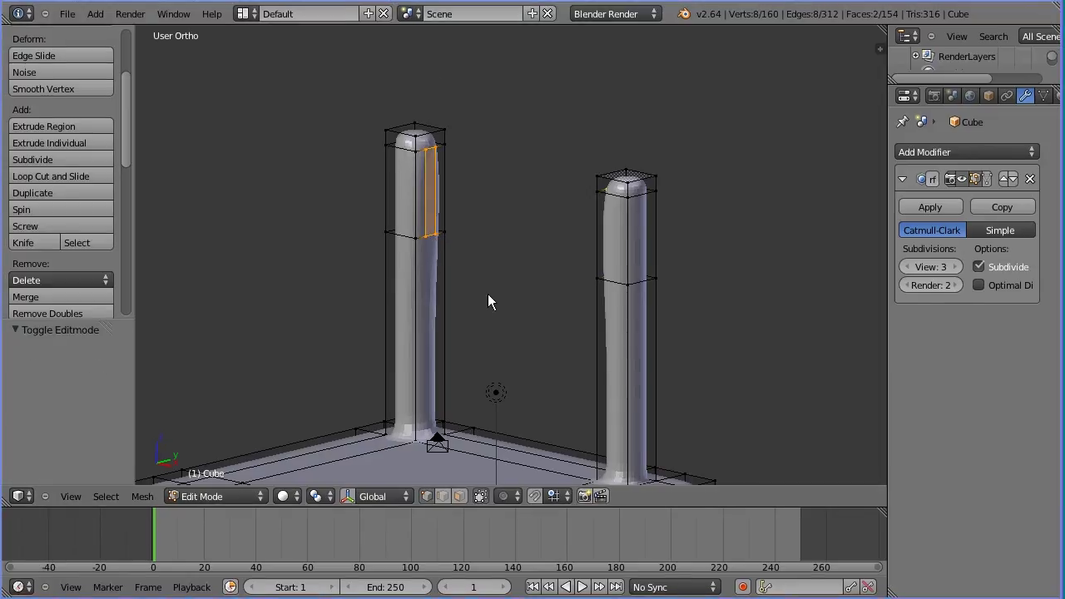
Step: Orbit to see both posts from the front and bring up the mesh edge operations
middle_click_drag(234, 239, 417, 243)
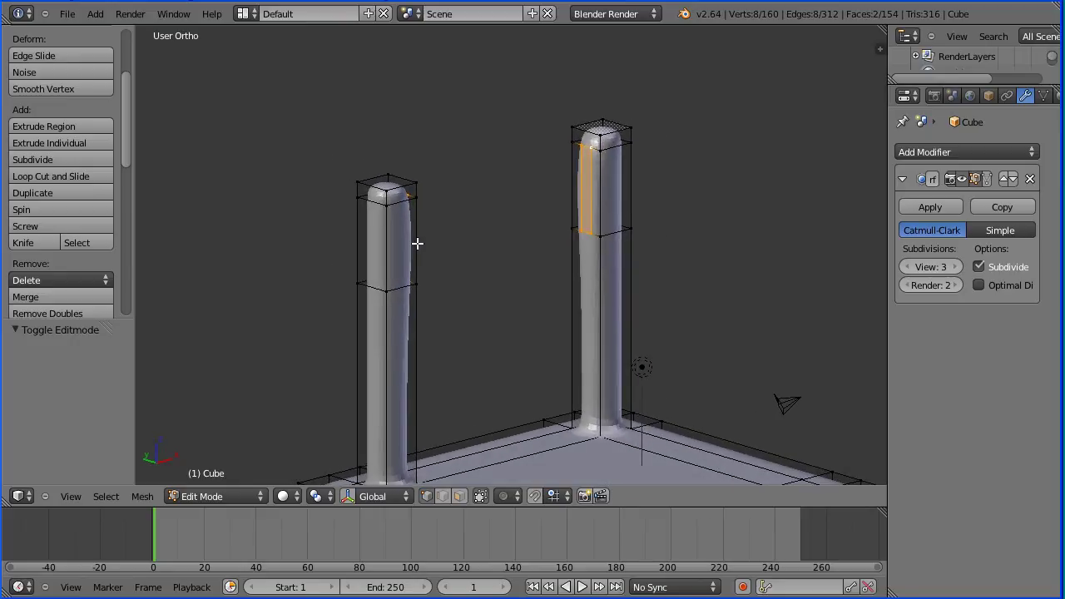
left_click(143, 497)
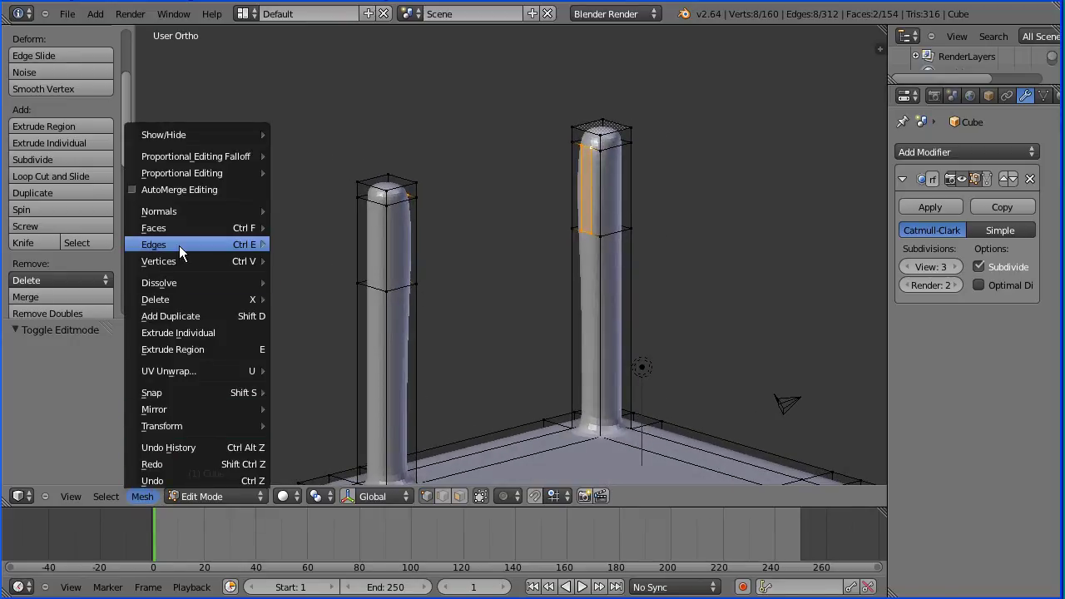
mouse_move(179, 244)
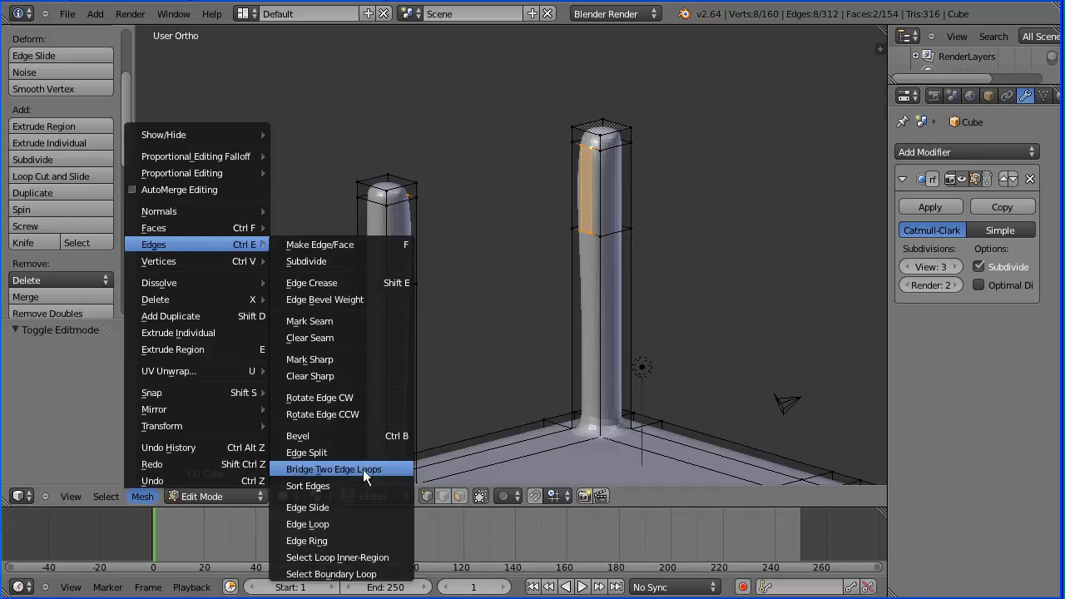
Step: Bridge the two post faces into a backrest panel with Bridge Two Edge Loops
left_click(394, 470)
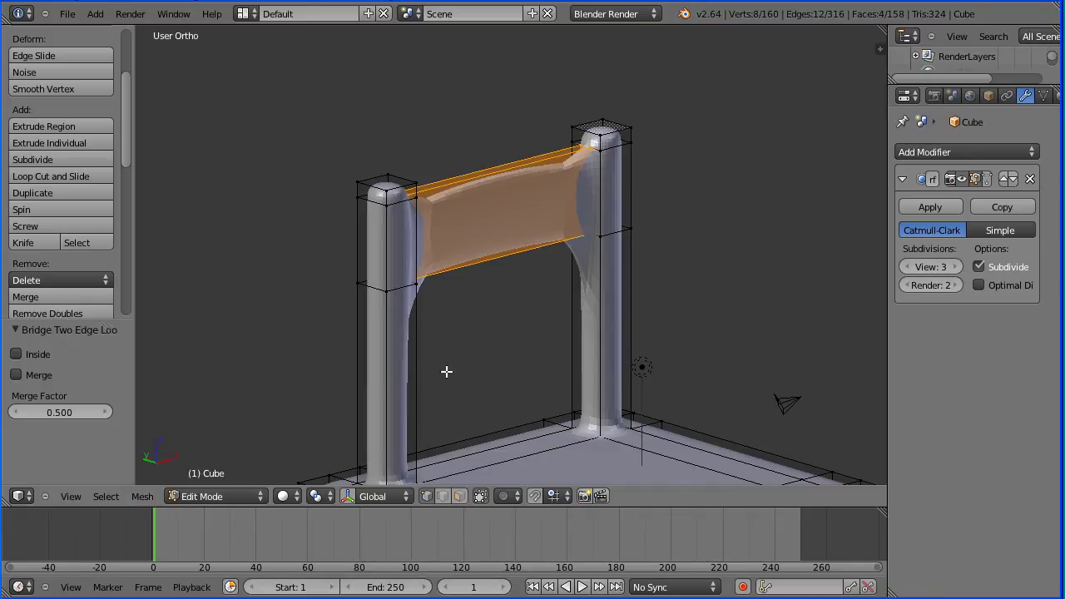
middle_click_drag(797, 231, 656, 214)
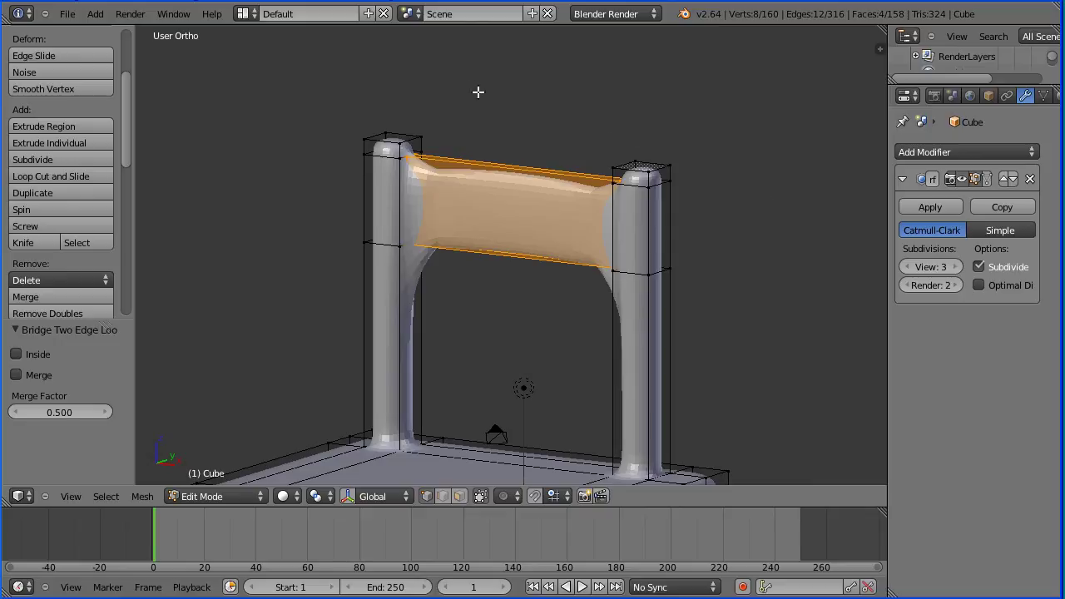
key("Tab")
key("Tab")
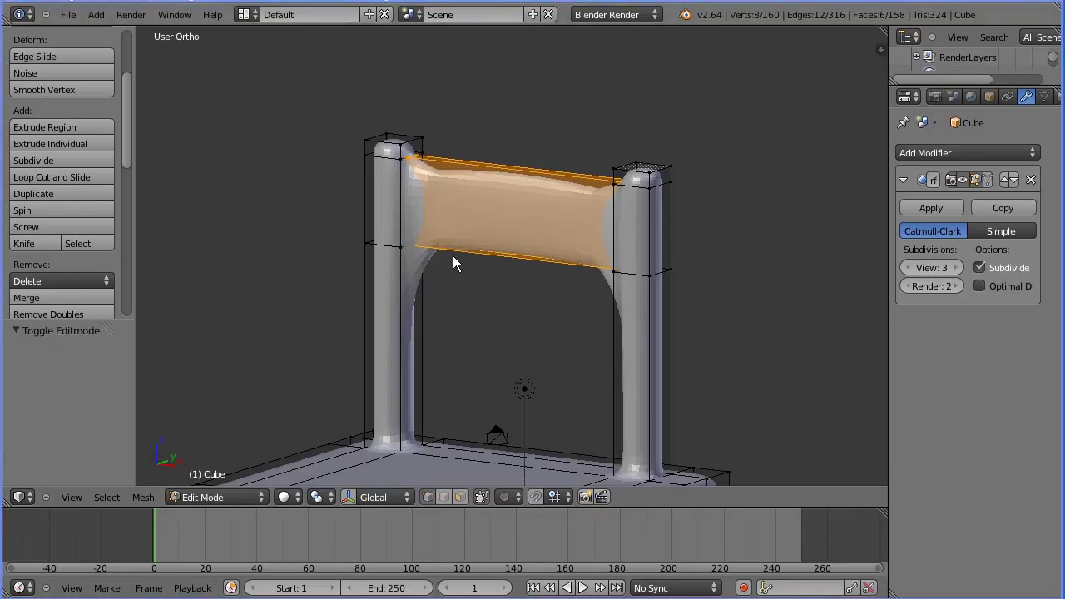
Step: Cut two edge loops across the backrest, sliding one toward each post
left_click(44, 177)
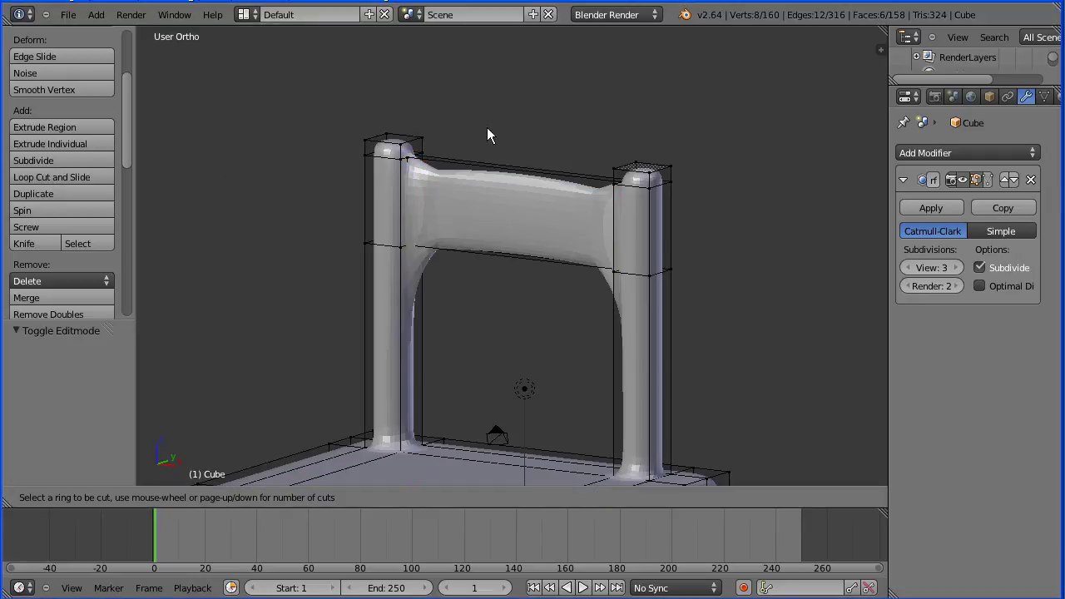
left_click(493, 168)
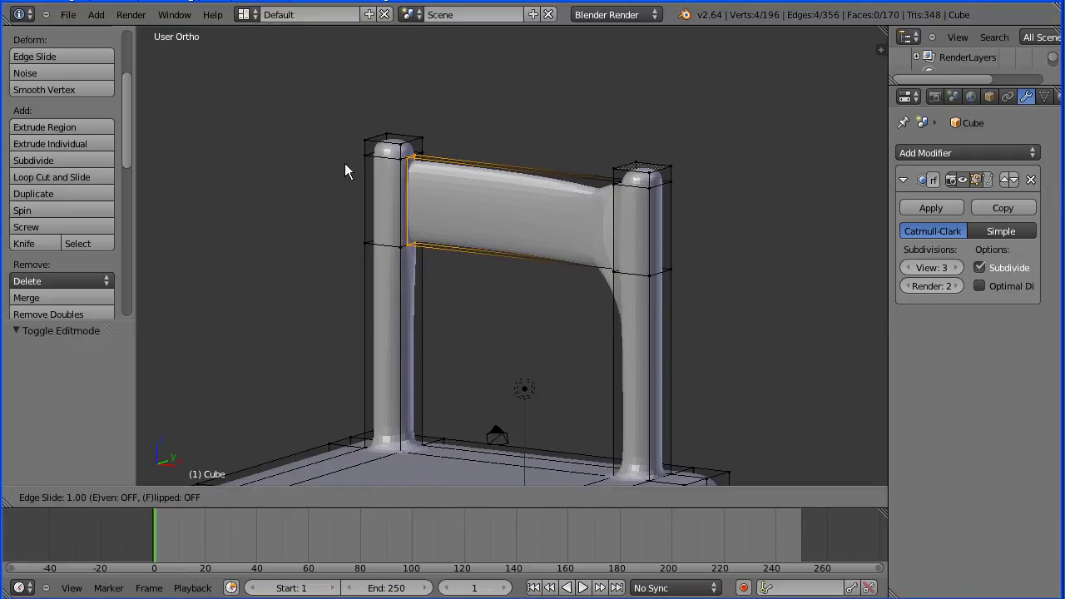
left_click(325, 170)
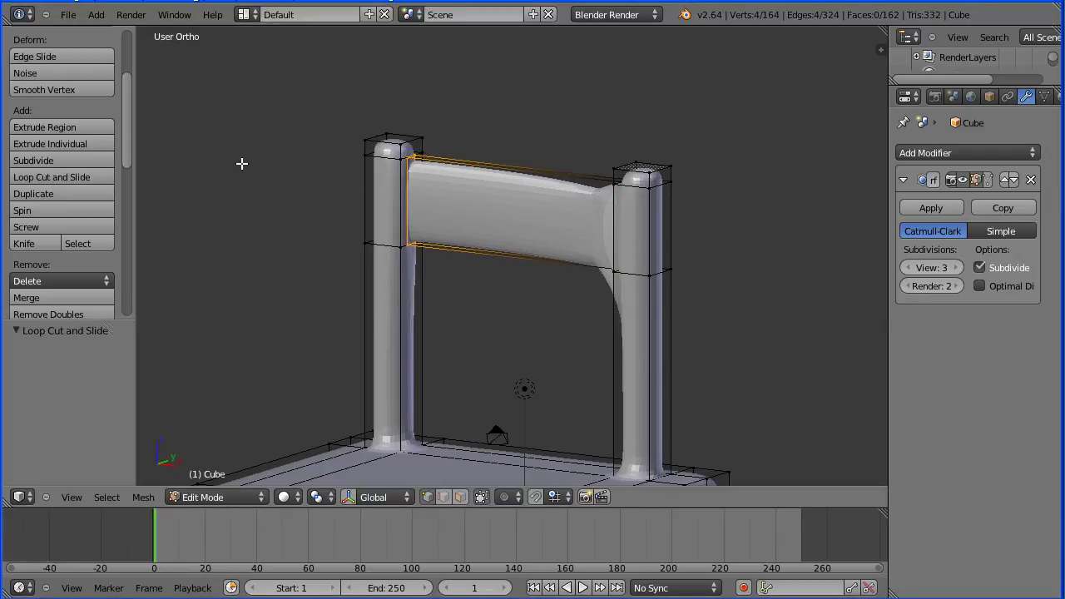
left_click(88, 179)
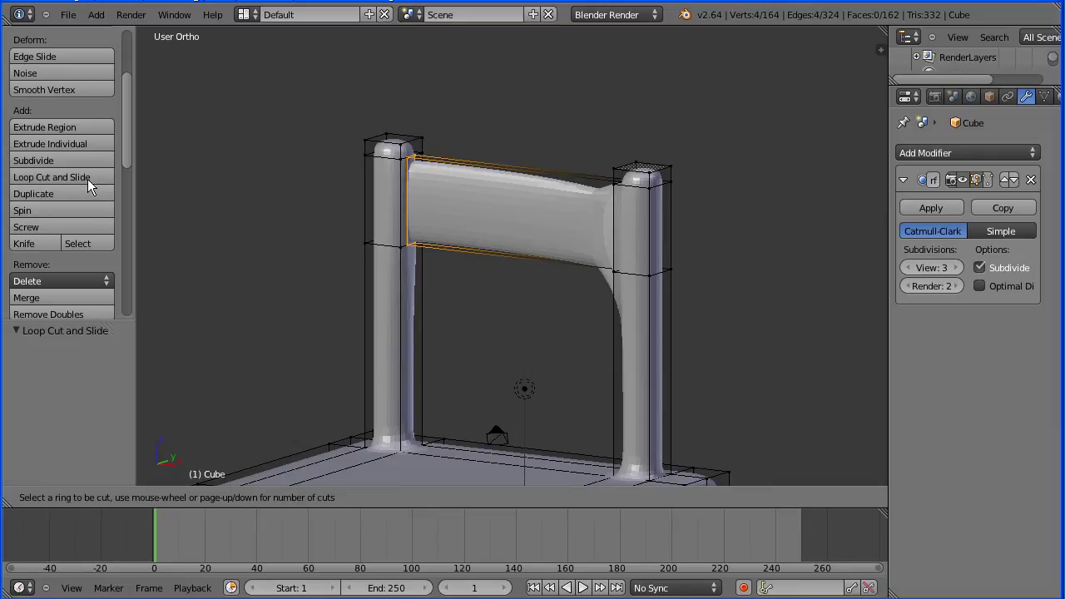
left_click(505, 156)
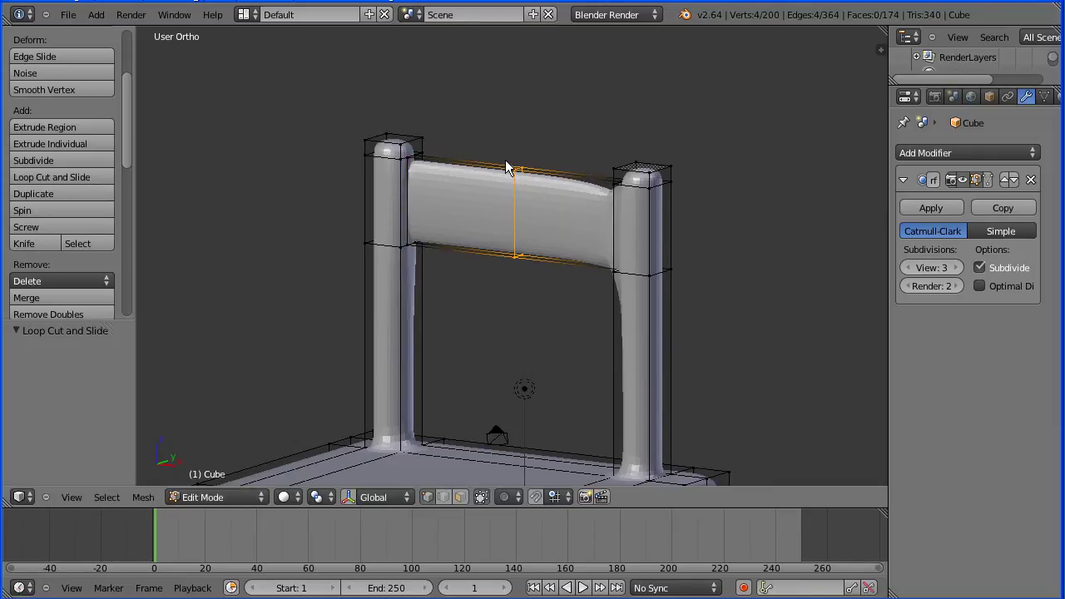
left_click(736, 201)
key("Tab")
key("Tab")
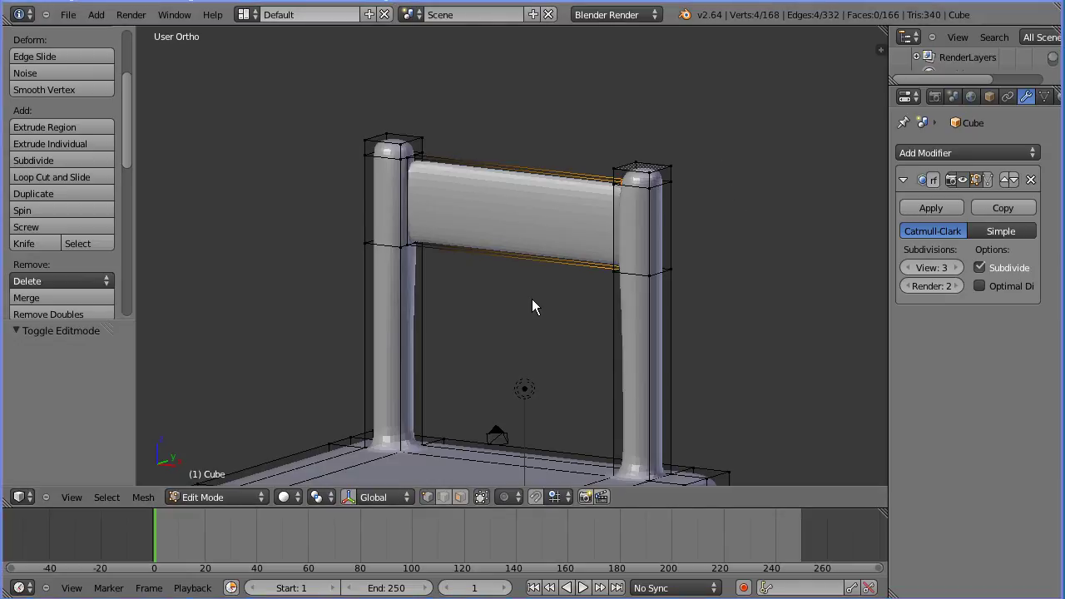
Step: Select the top faces of both back posts and turn on proportional editing
left_click(460, 497)
right_click(395, 141)
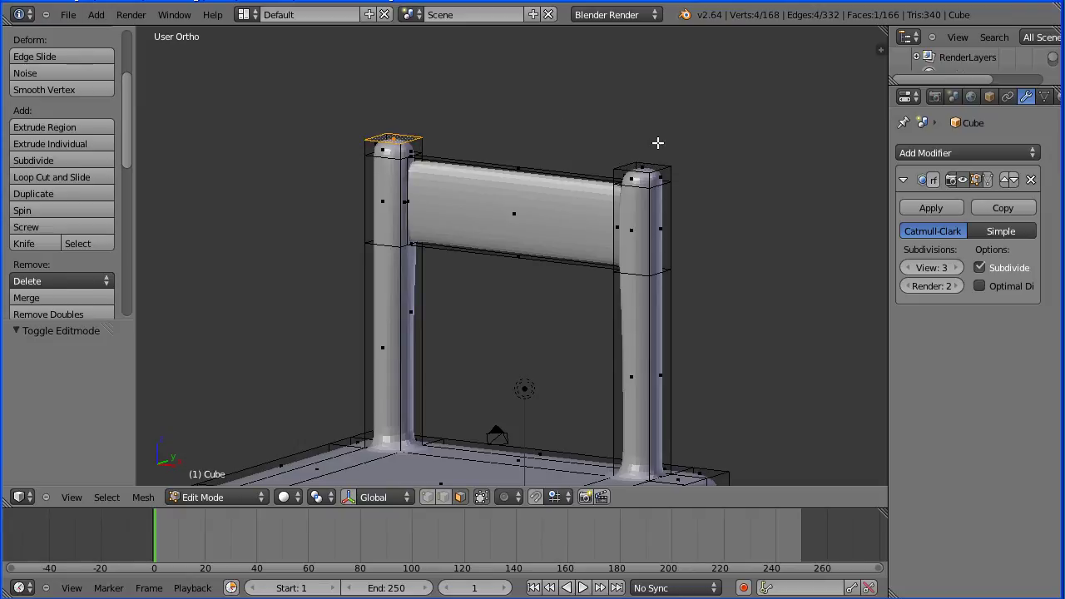
right_click(647, 166, "shift")
left_click(507, 499)
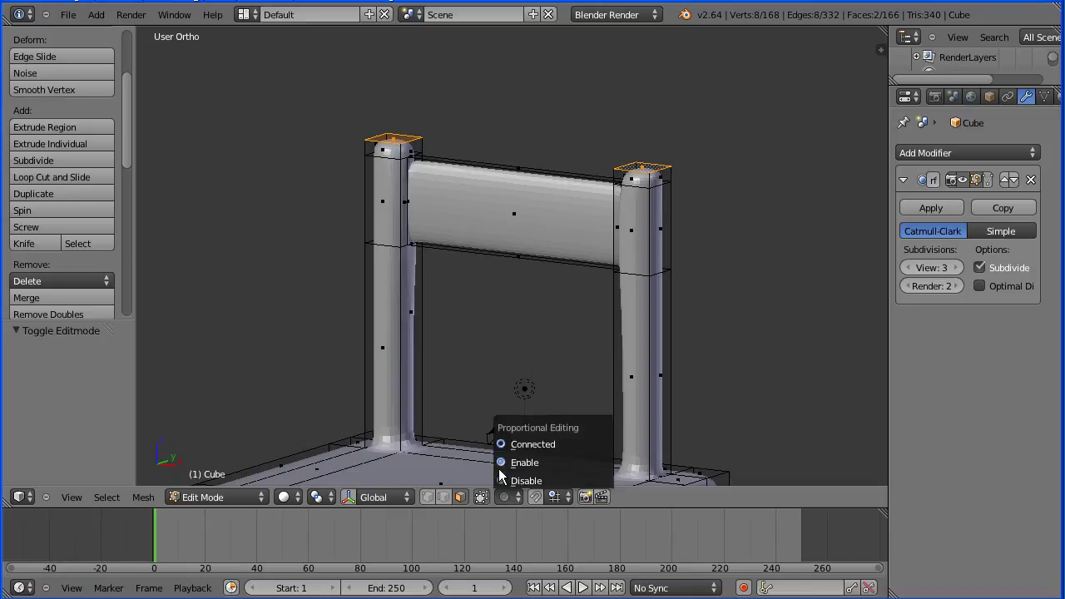
left_click(560, 461)
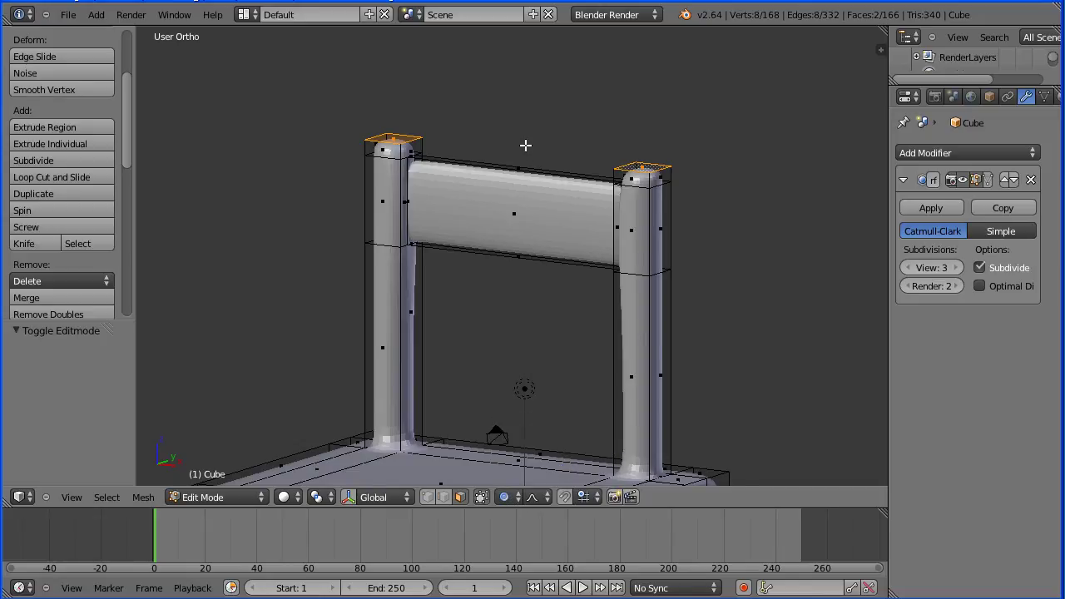
Step: Scale the post tops by 1.1 with an enlarged proportional falloff
key("s")
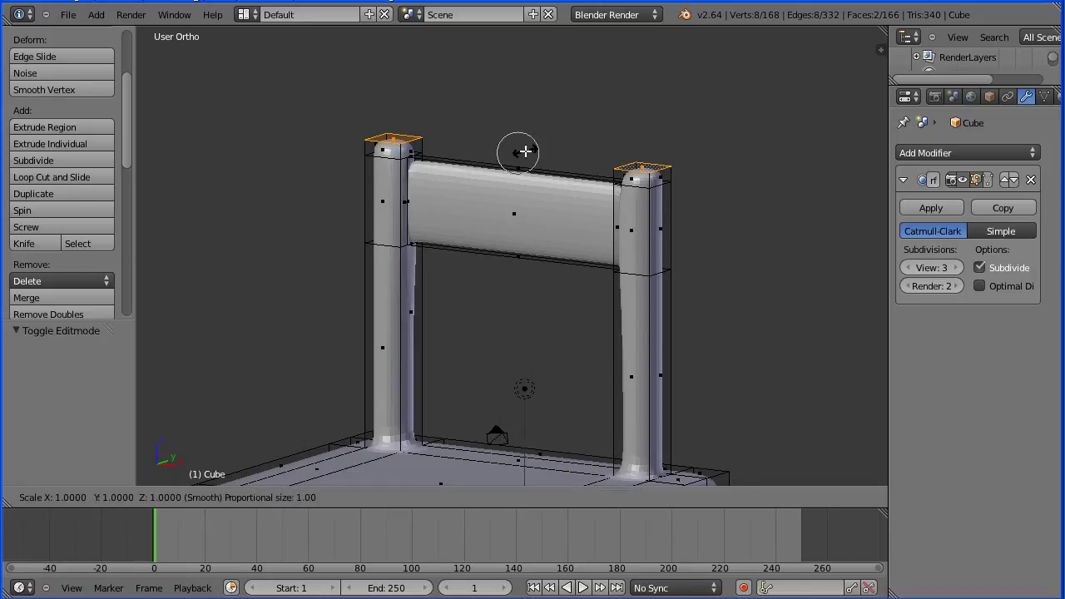
type("1.1")
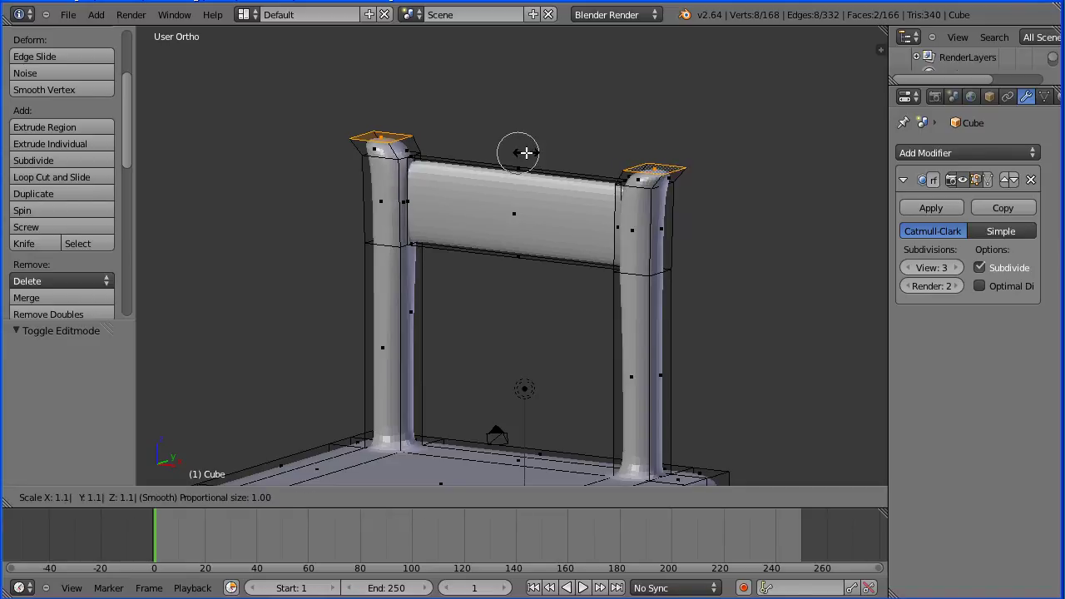
scroll(517, 160, "down", 12)
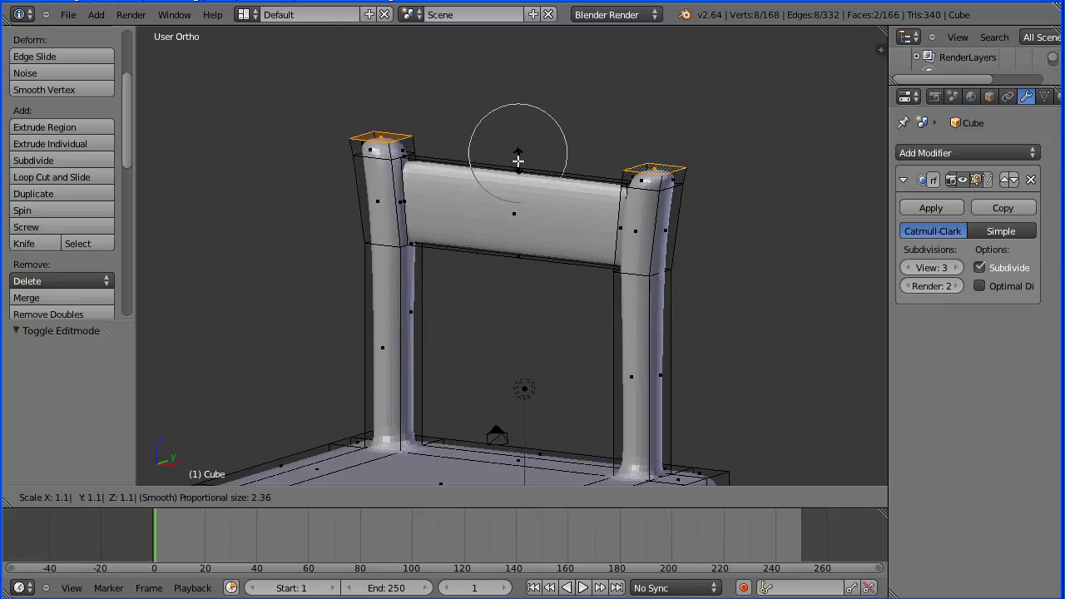
scroll(513, 176, "down", 15)
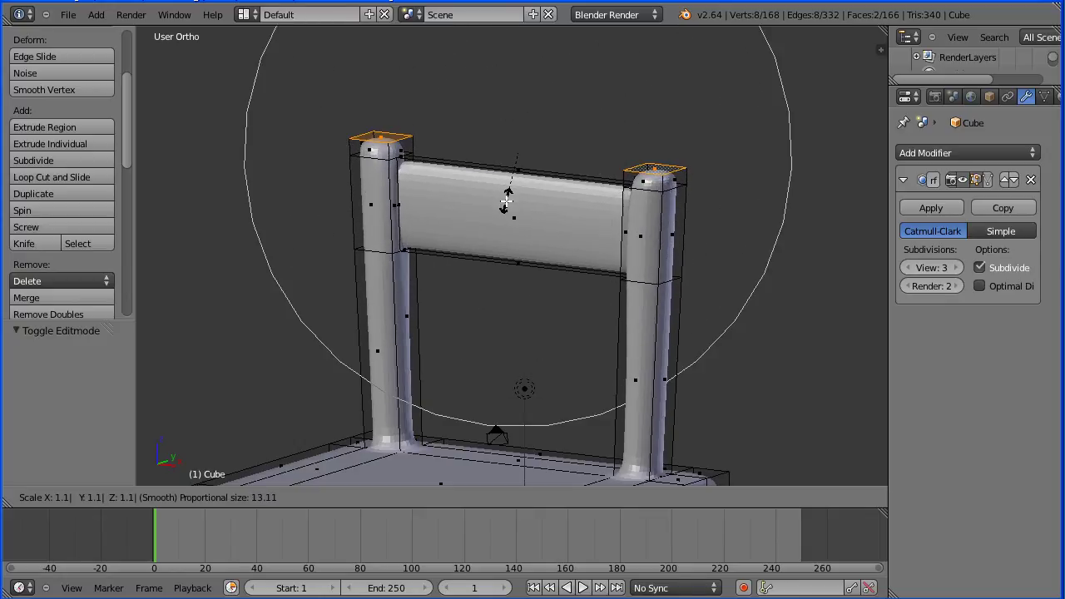
key("Return")
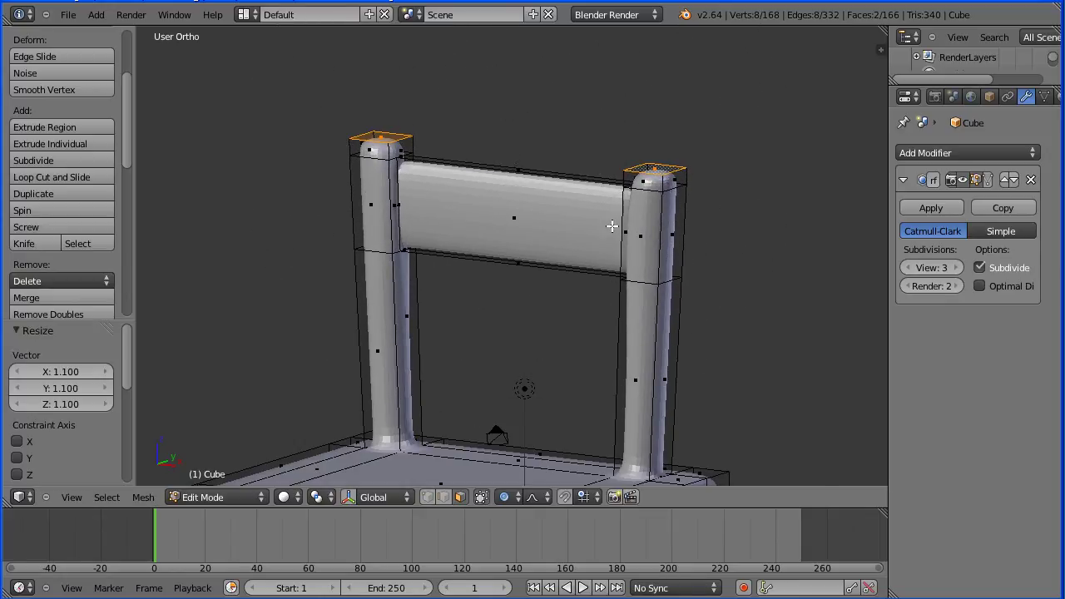
middle_click_drag(777, 199, 687, 207)
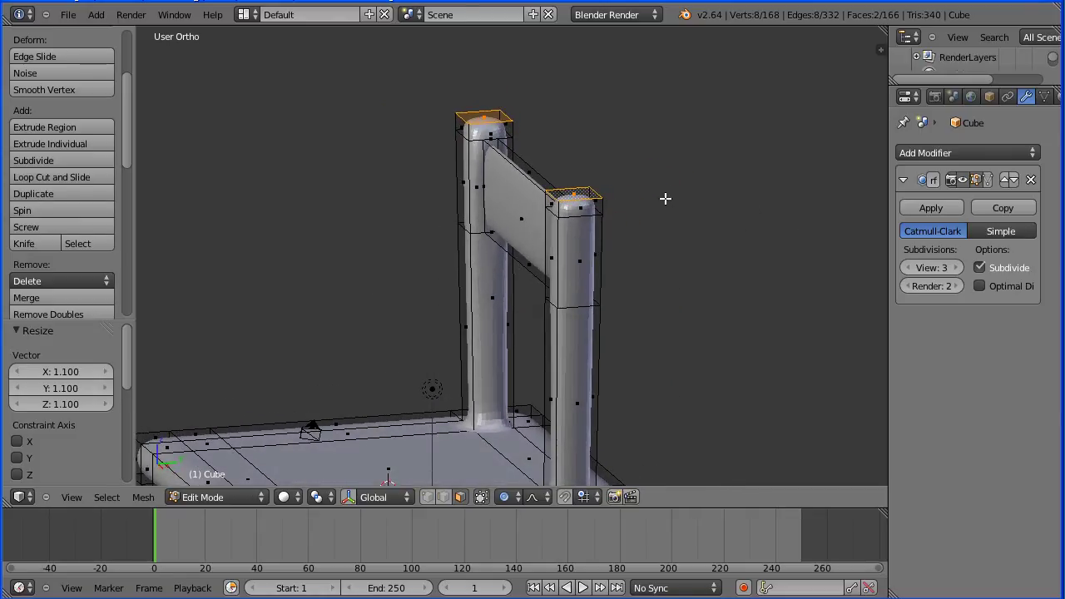
Step: Move the post tops 1 unit along Y with proportional editing, tilting the back
key("g")
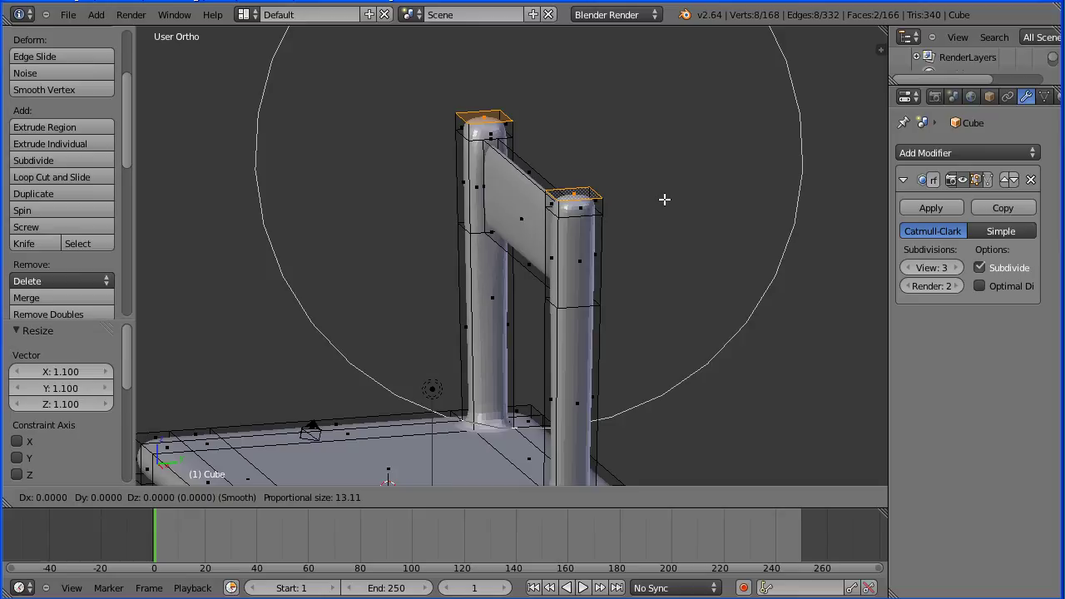
type("y")
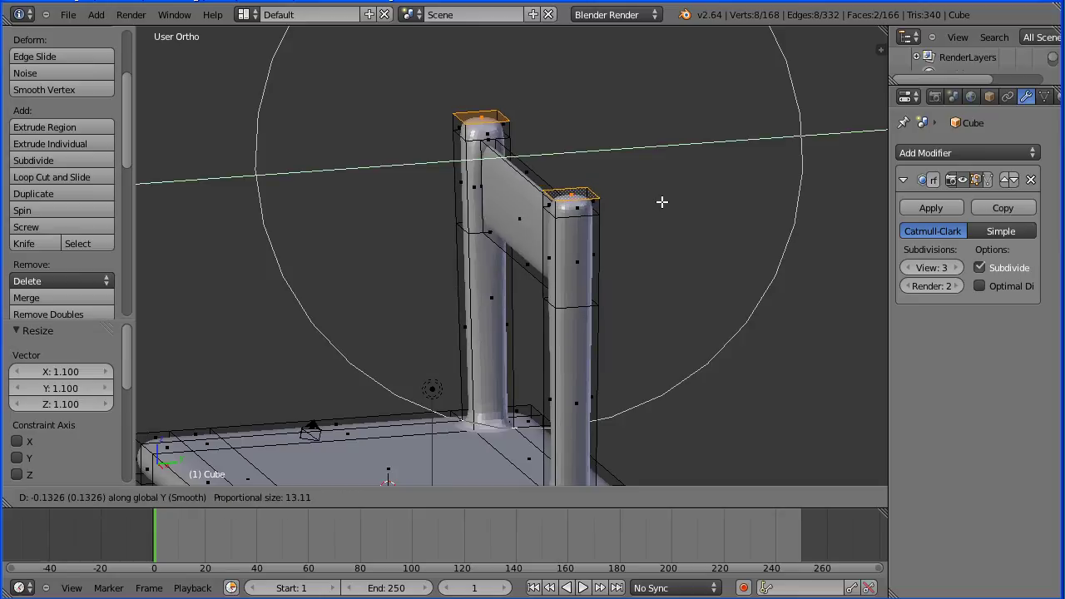
type("1")
key("Return")
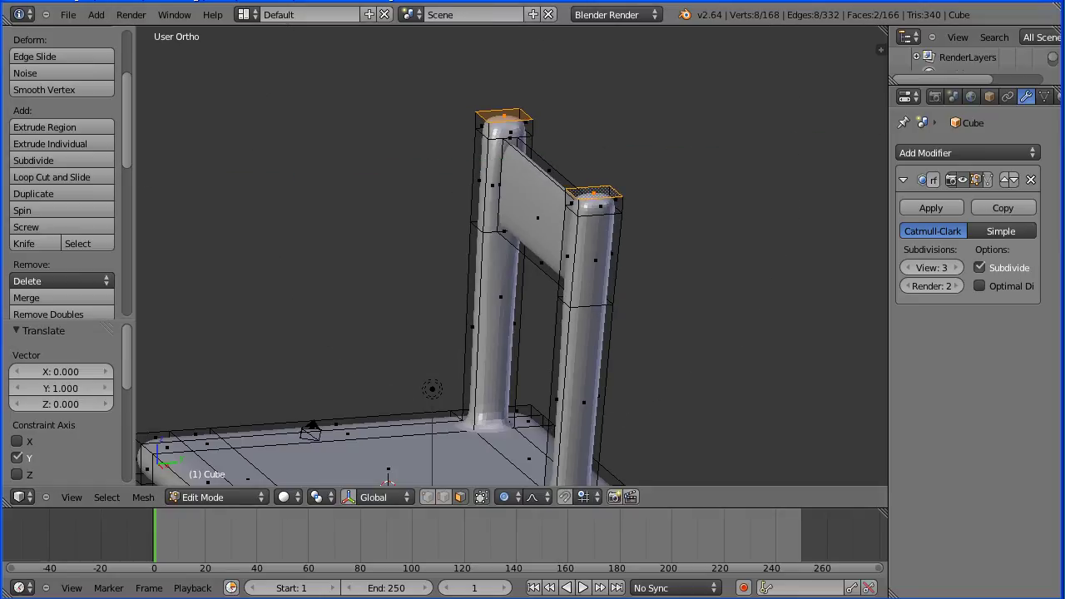
key("Tab")
key("Tab")
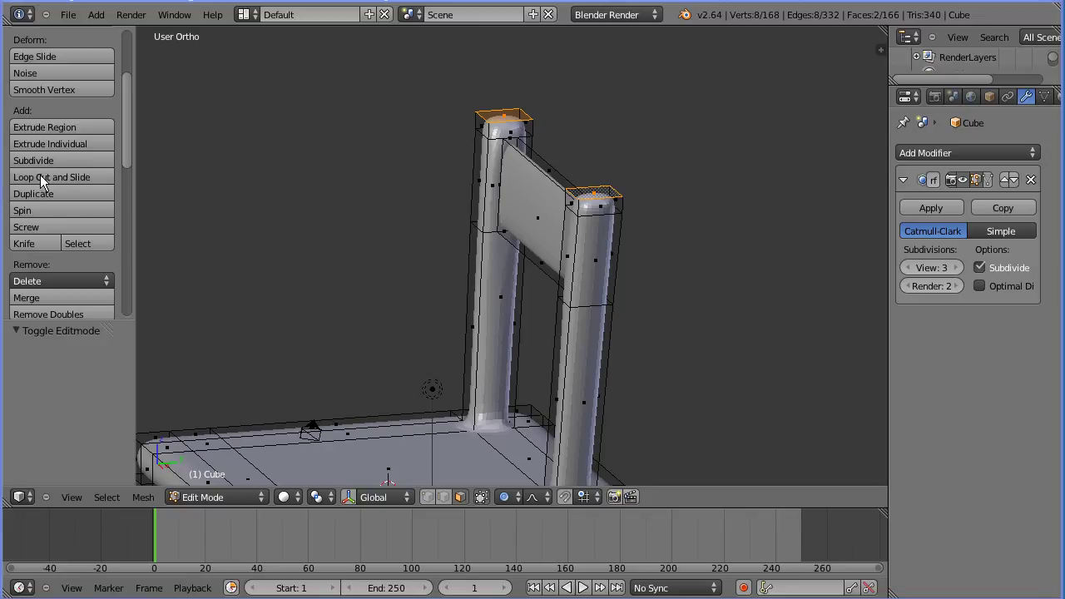
Step: Add a centred edge loop across the backrest panel and move it 0.5 along Y to curve it
left_click(92, 177)
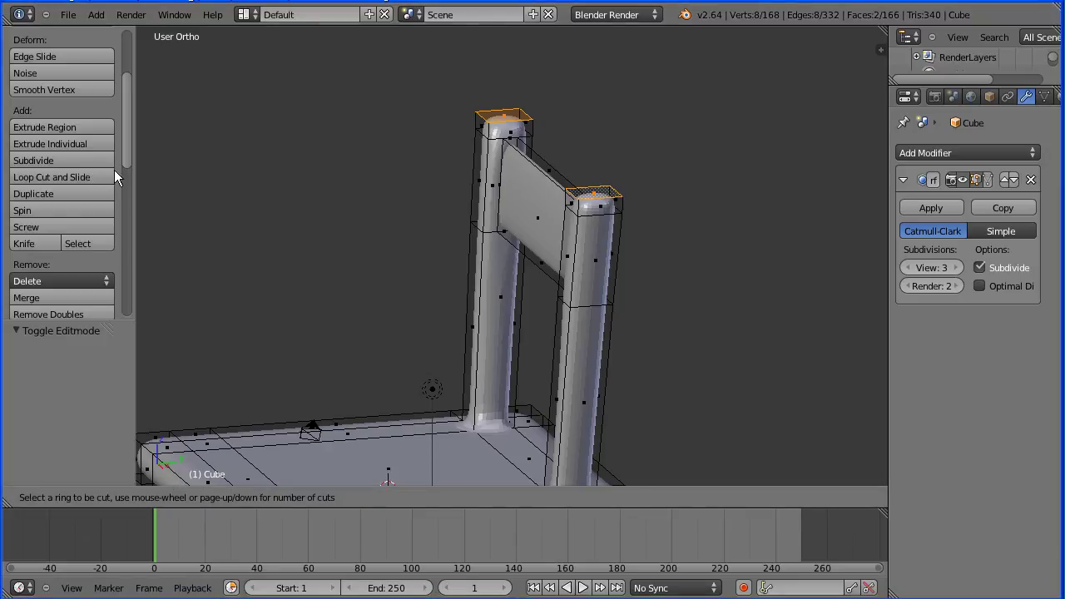
left_click(545, 162)
left_click(542, 156)
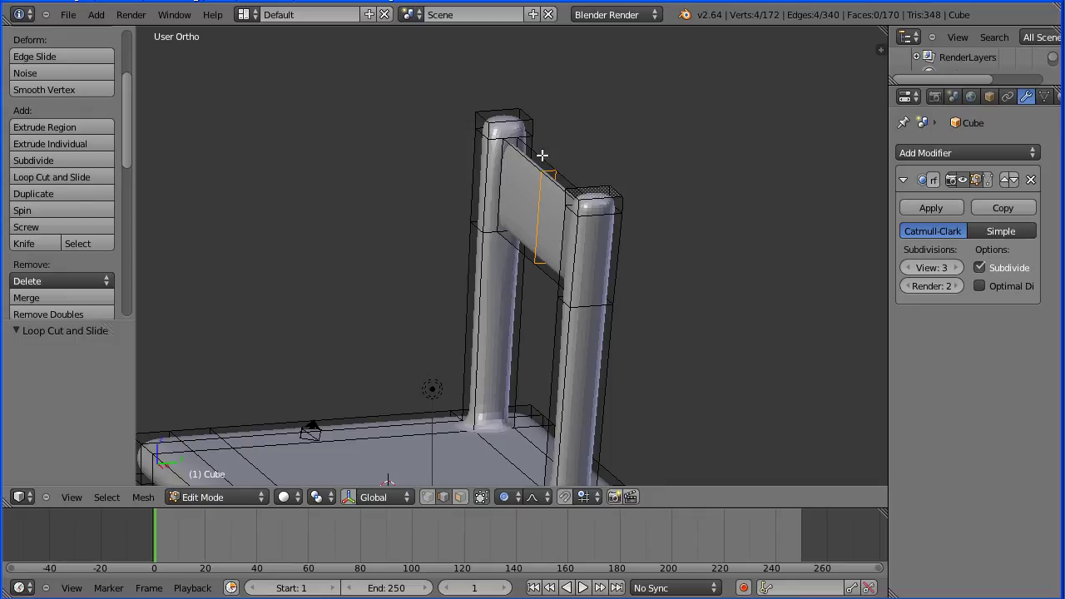
key("g")
key("y")
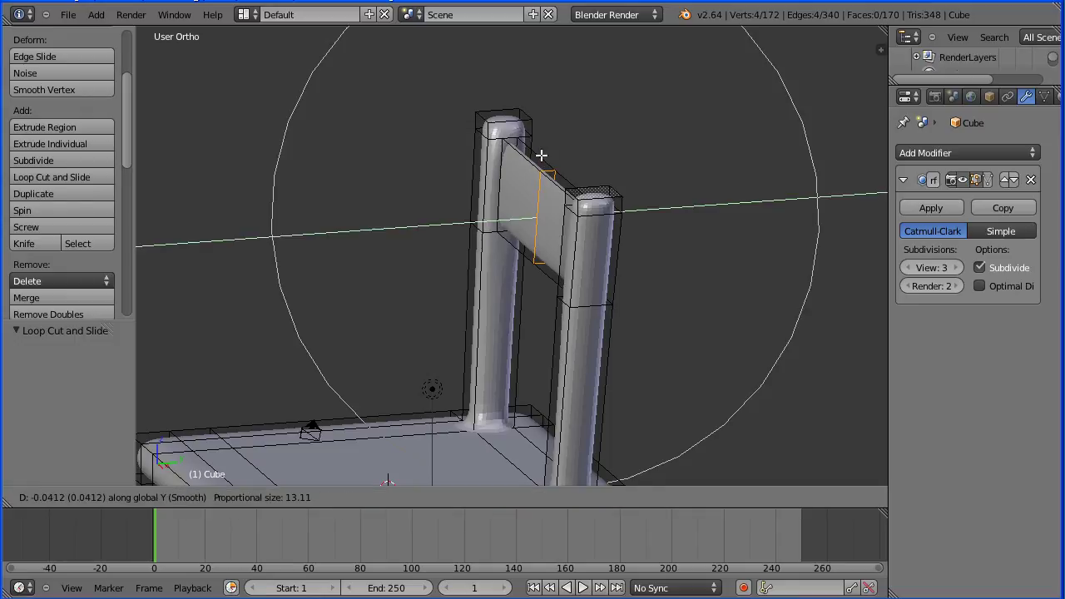
type("0.5")
key("Return")
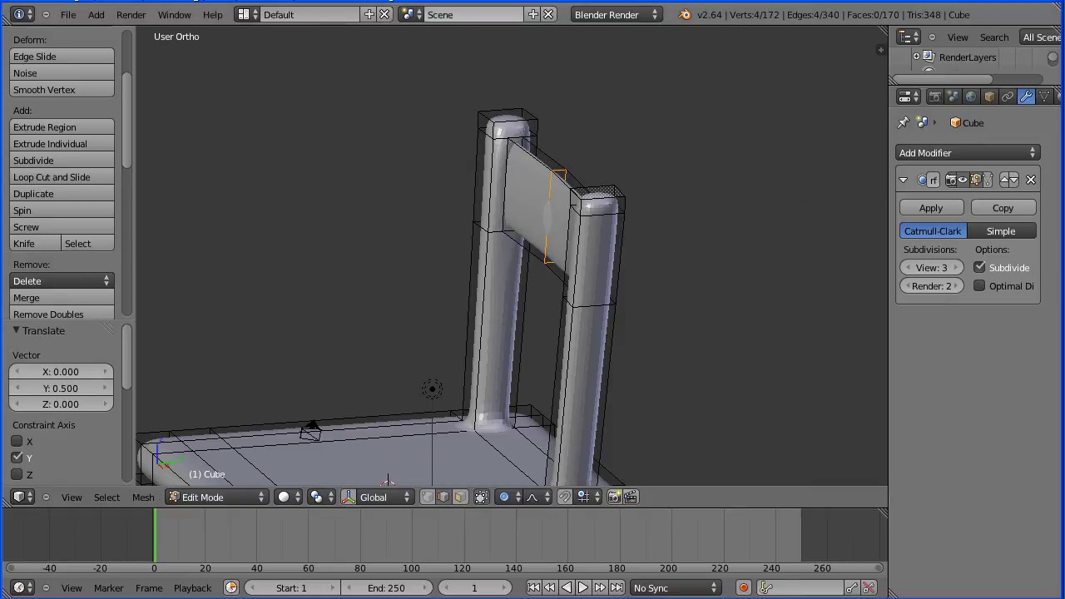
key("Tab")
key("Tab")
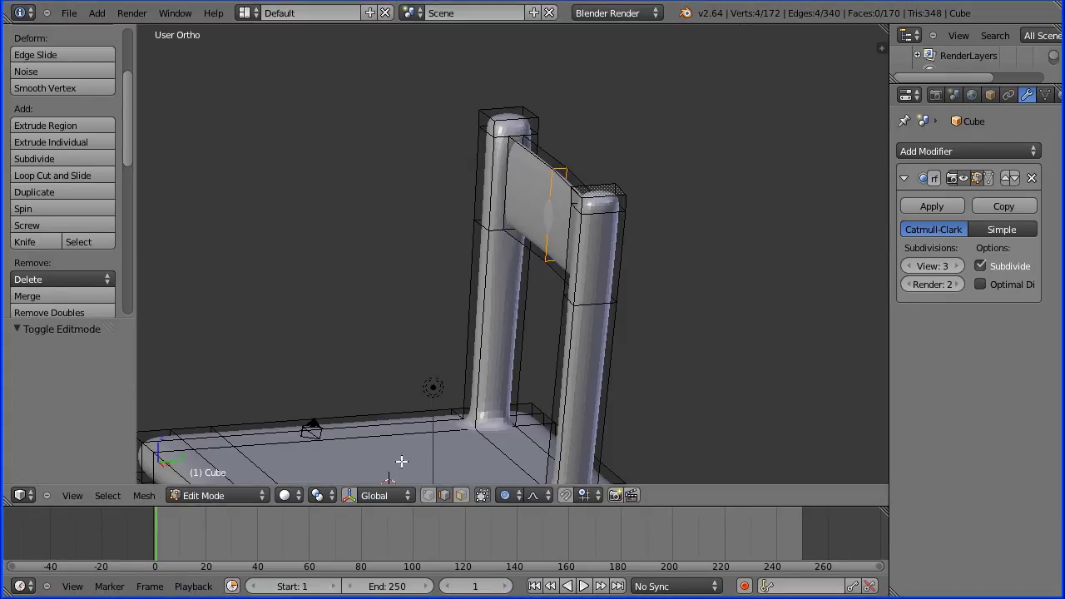
Step: Extrude the seat's top face 0.5 downward to form a shallow hollow
middle_click_drag(342, 387, 451, 218, "shift")
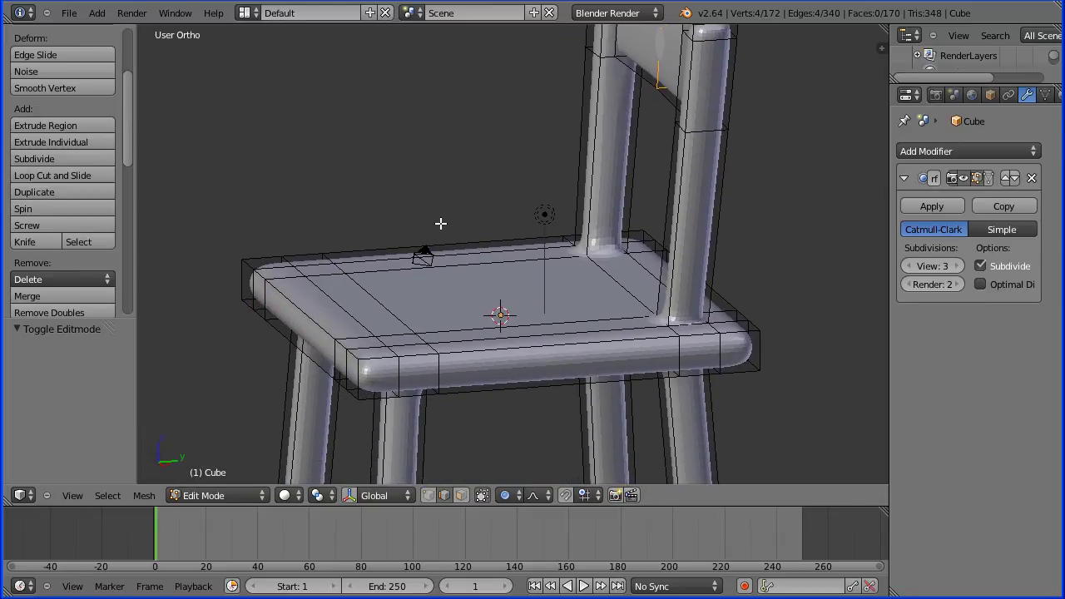
left_click(461, 496)
right_click(588, 299)
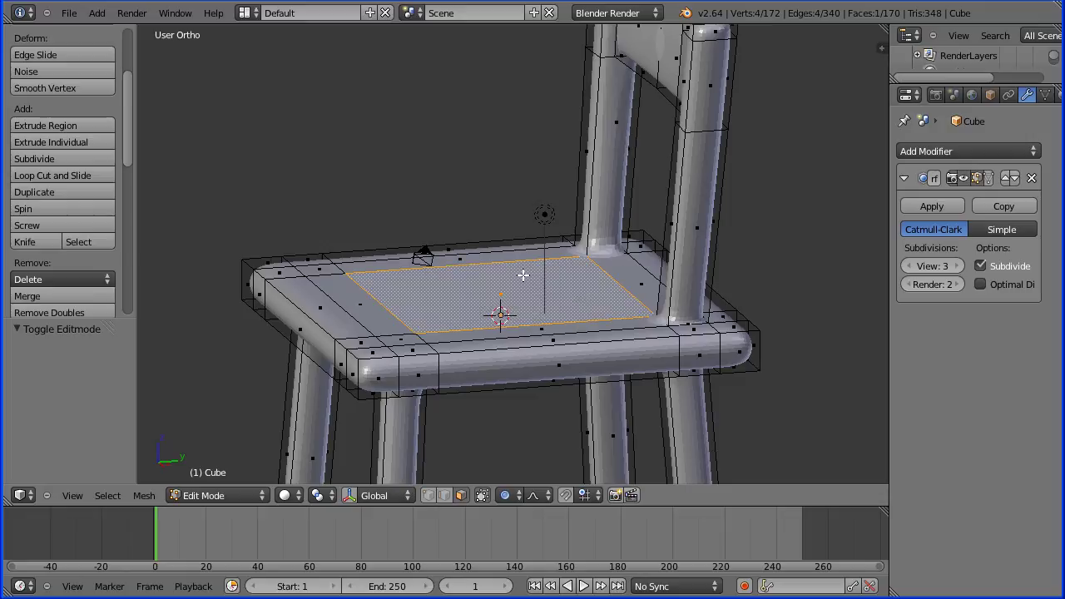
key("e")
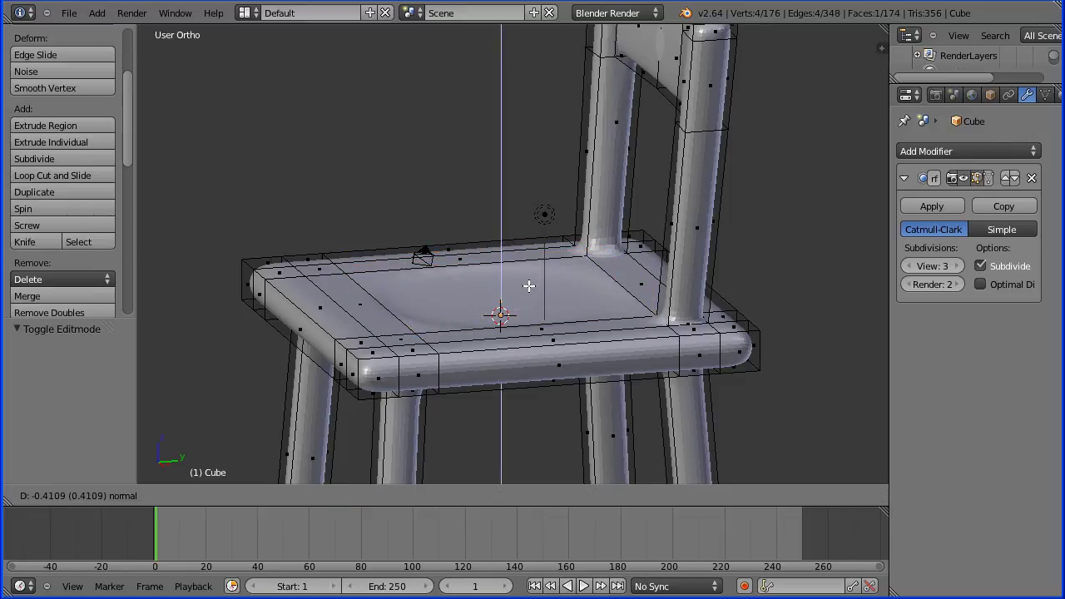
type("0.")
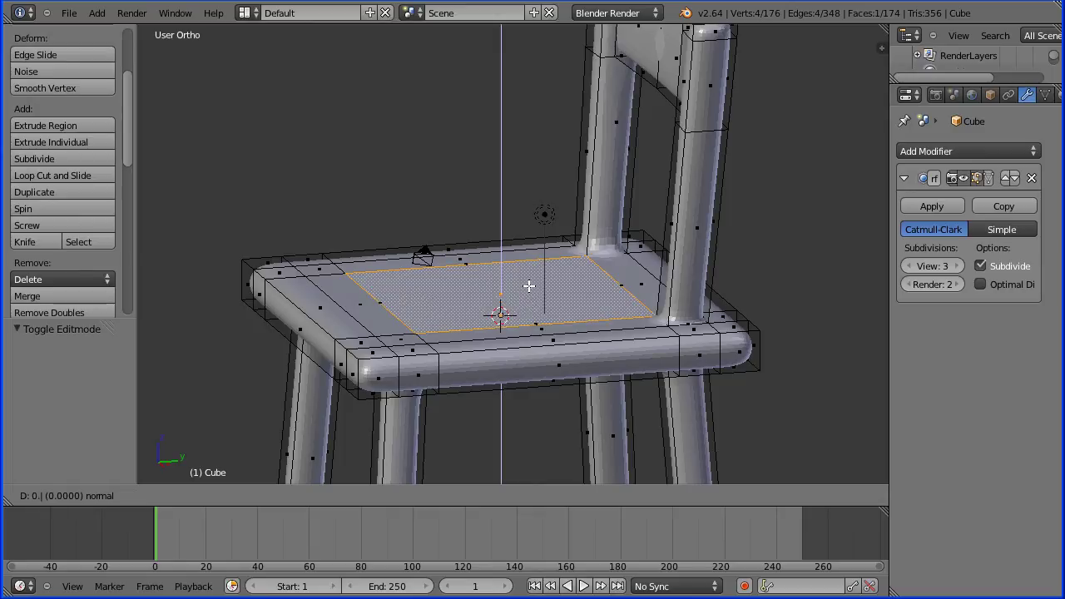
type("5-")
key("Return")
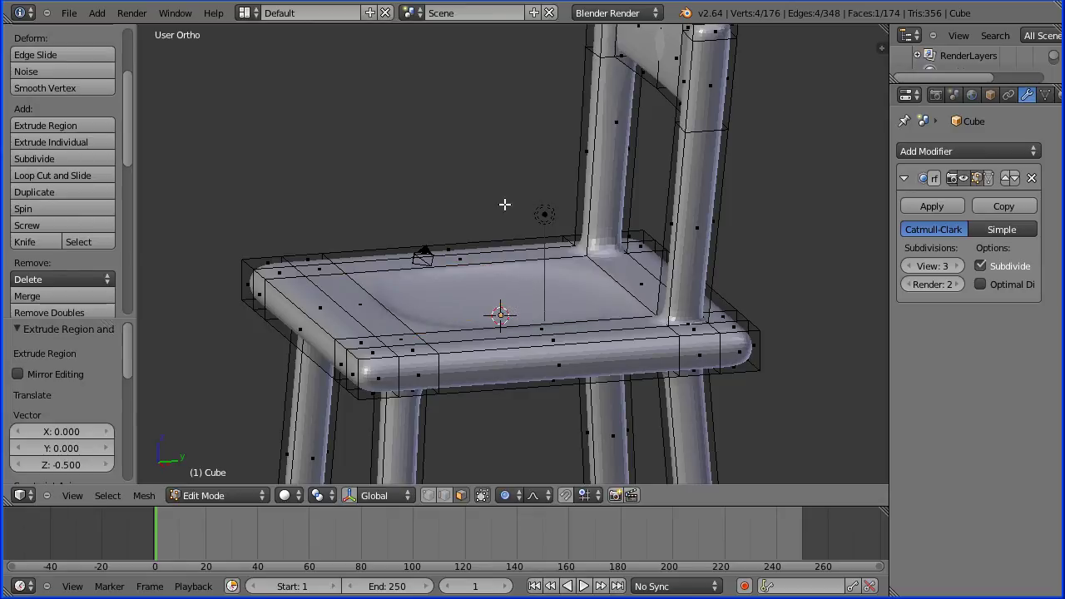
key("Tab")
key("Tab")
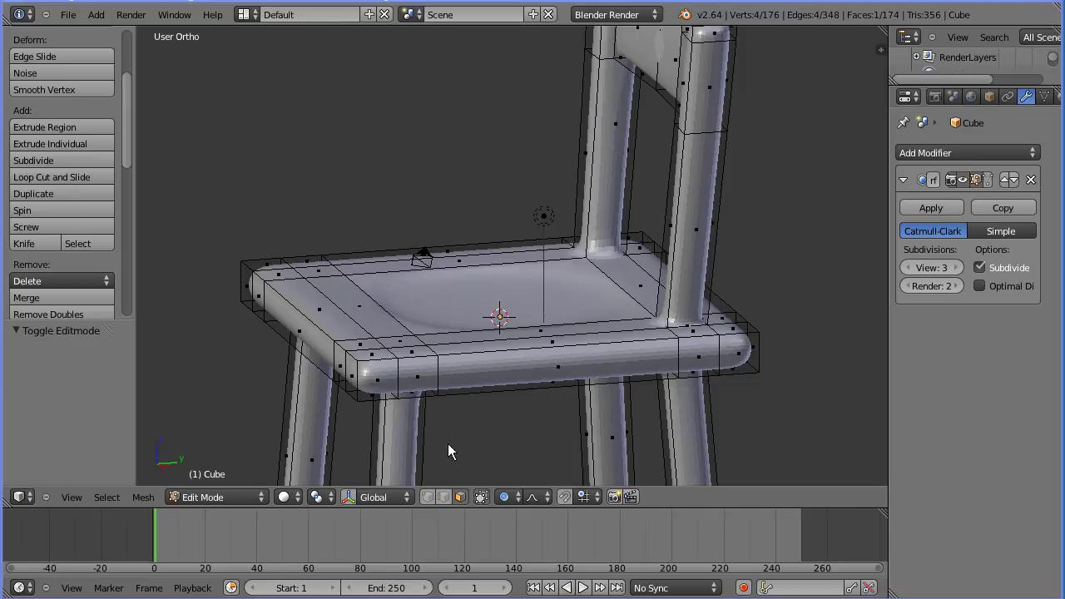
Step: Return to Object Mode and apply Smooth shading to the chair
left_click(243, 496)
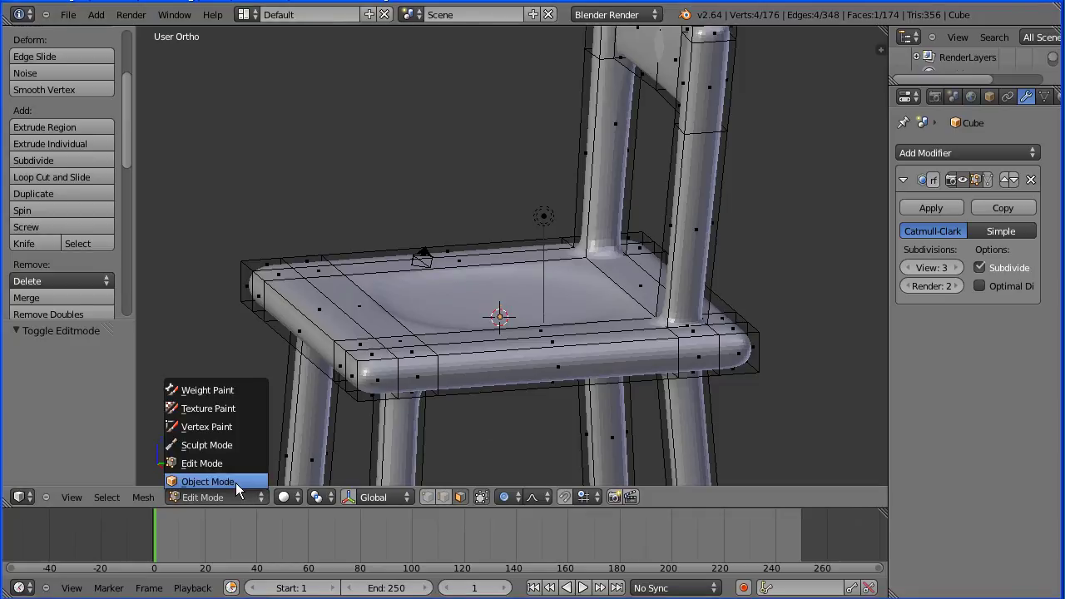
left_click(237, 483)
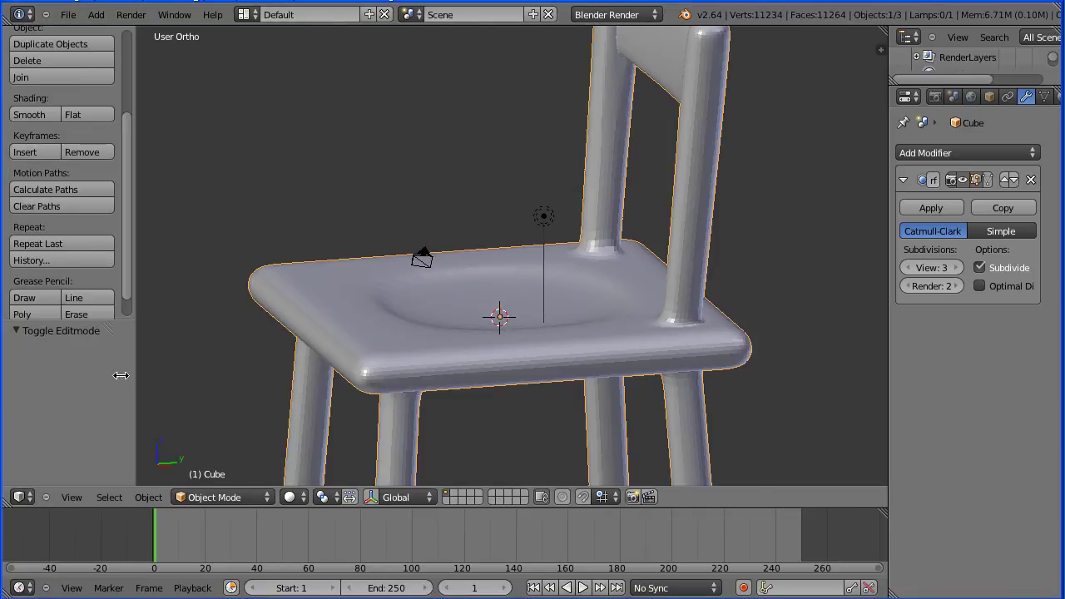
left_click(47, 112)
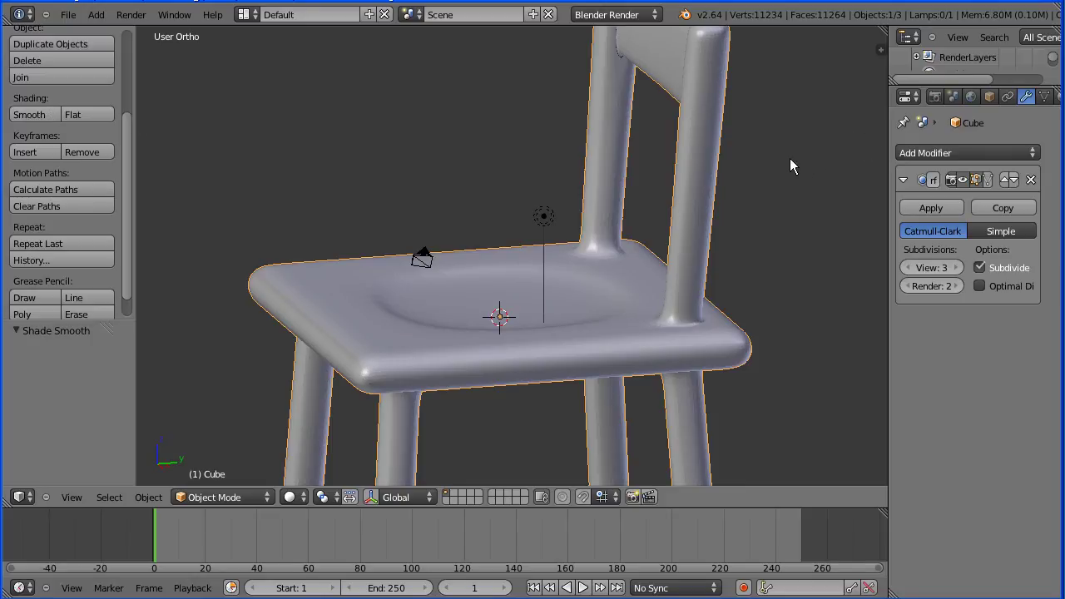
Step: Scale the whole chair down by a factor of 0.1
key("s")
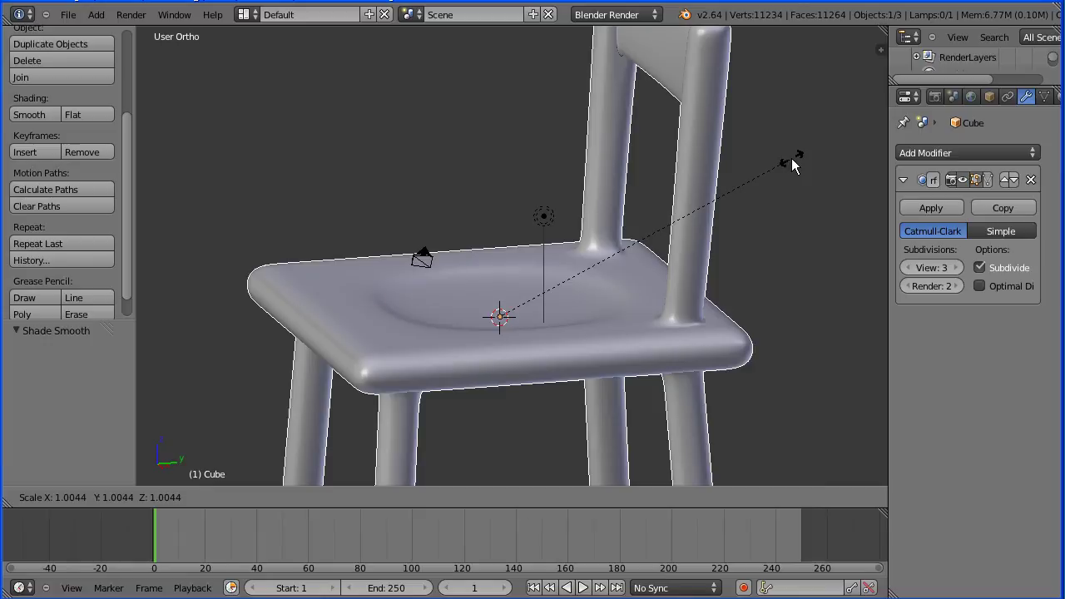
key("0")
key("1")
key("Return")
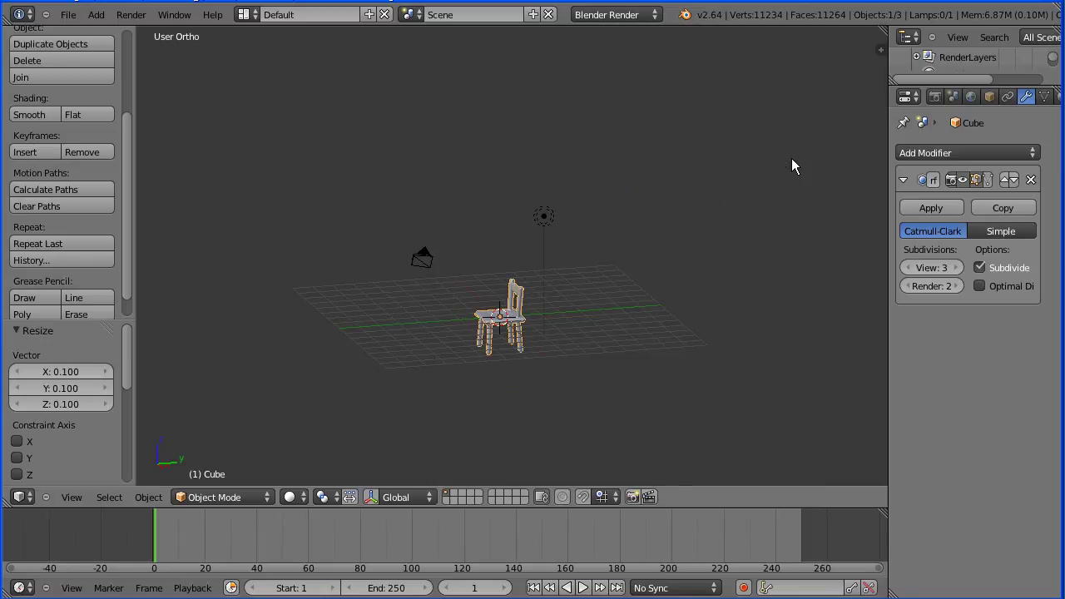
Step: Save the file and frame the chair in a frontal, centred view
scroll(489, 416, "up", 8)
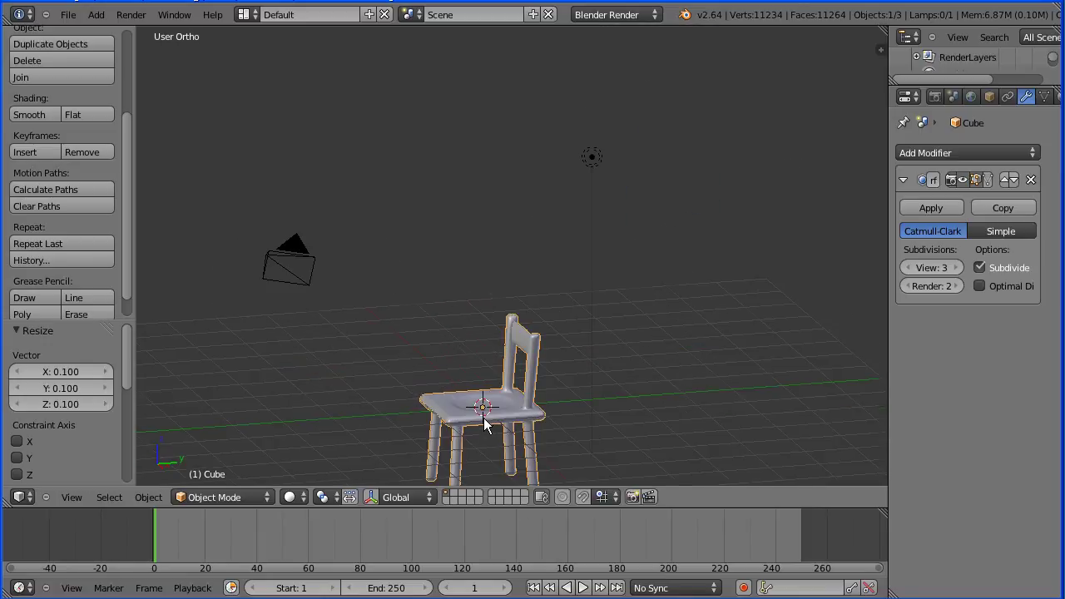
middle_click_drag(418, 464, 476, 186, "shift")
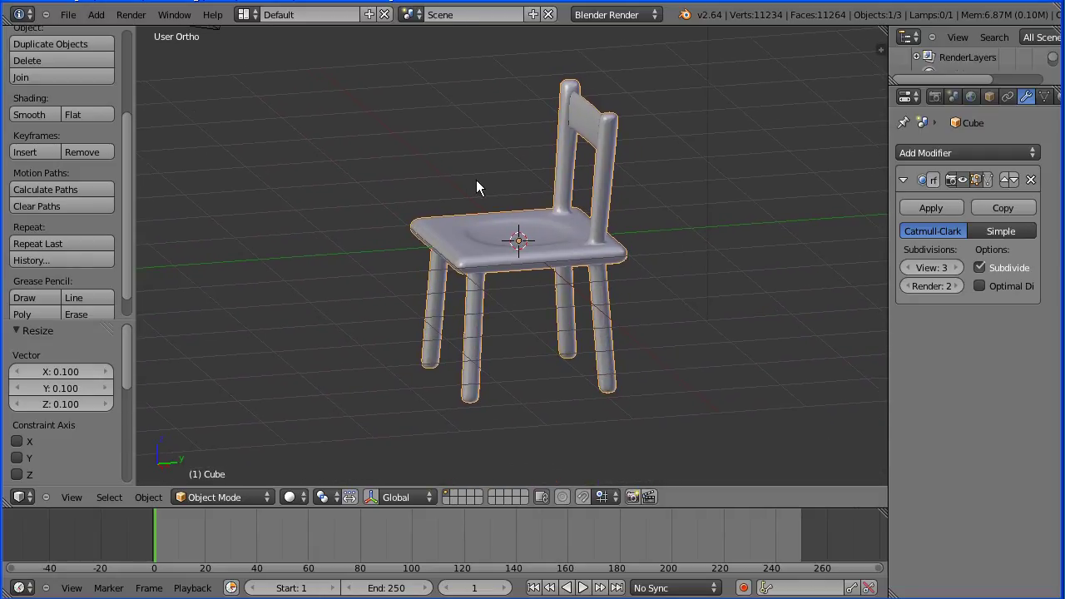
middle_click_drag(368, 311, 451, 302)
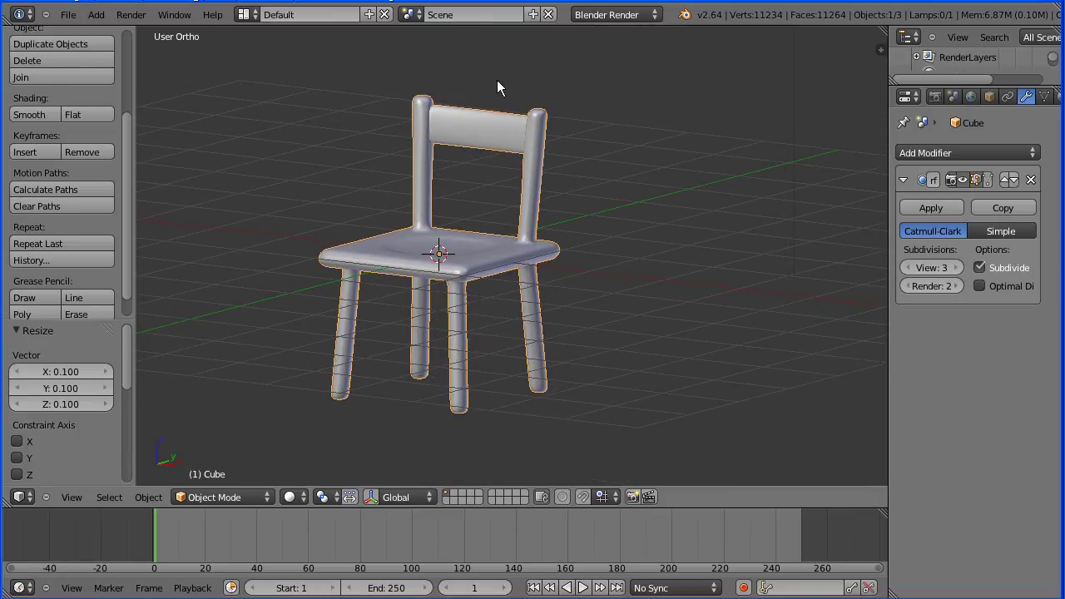
key("ctrl+s")
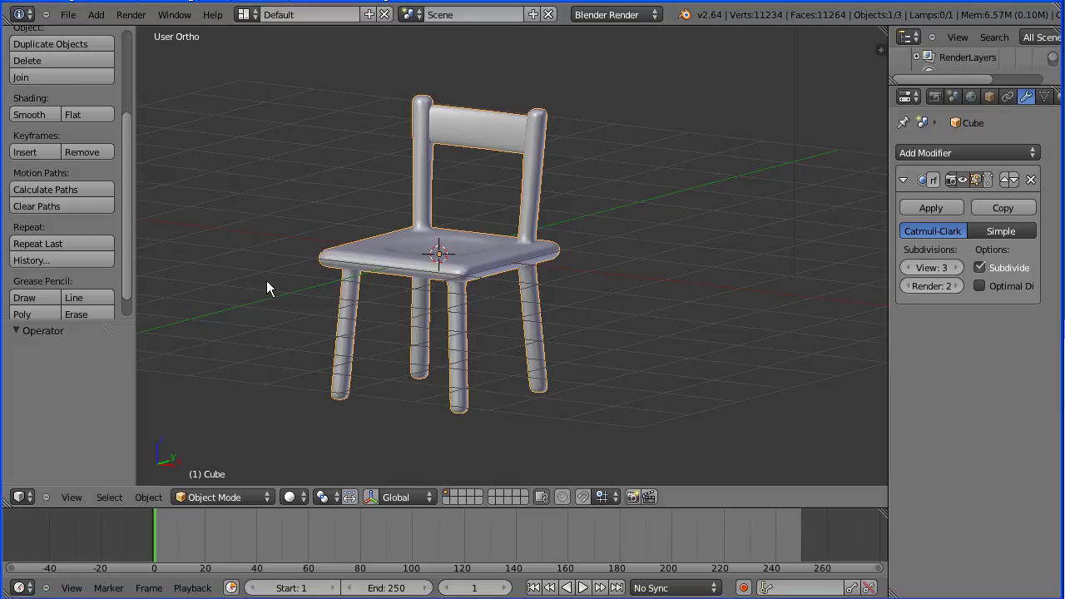
middle_click_drag(268, 281, 346, 270, "shift")
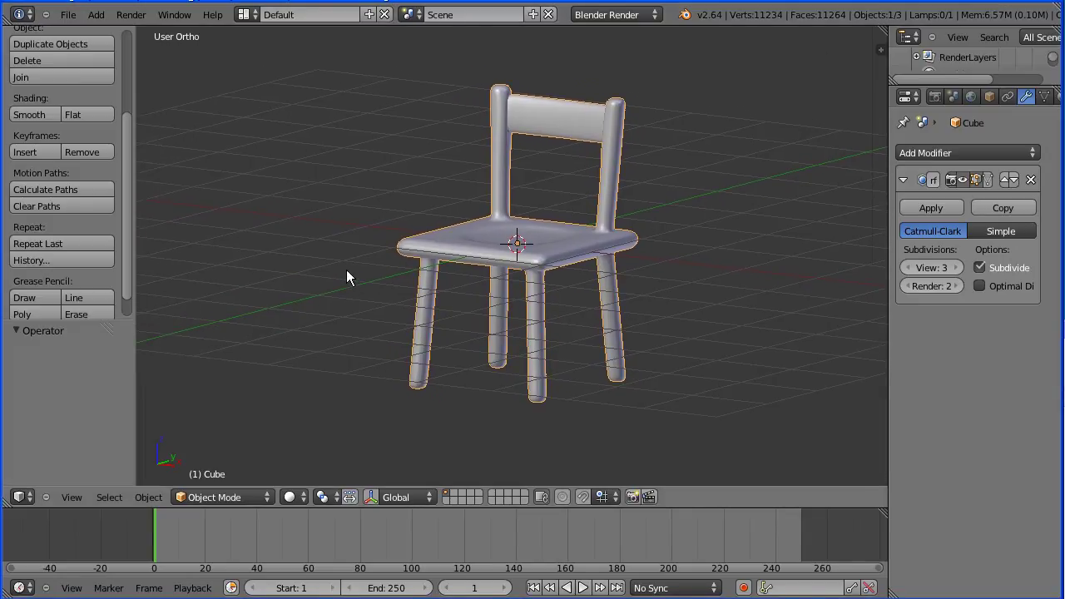